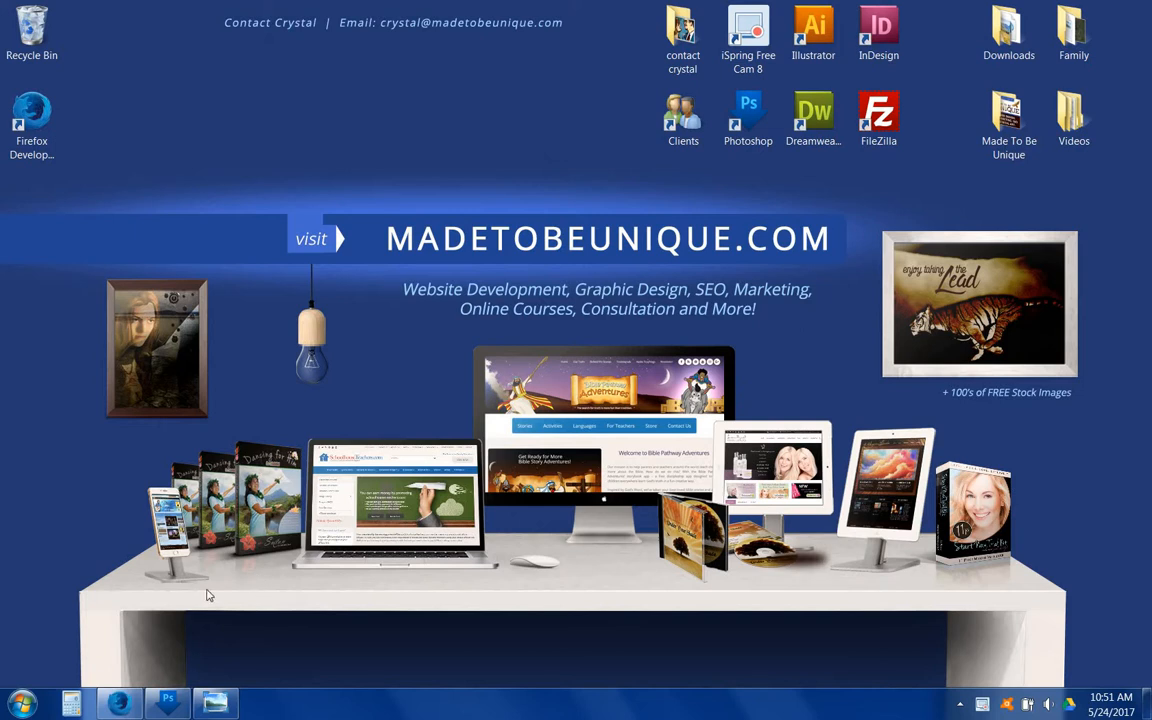
- Check the Hebrew Corner page in the browser and bring the screenshot composition in Photoshop to the front
{"action": "left_click", "coordinate": [168, 704]}
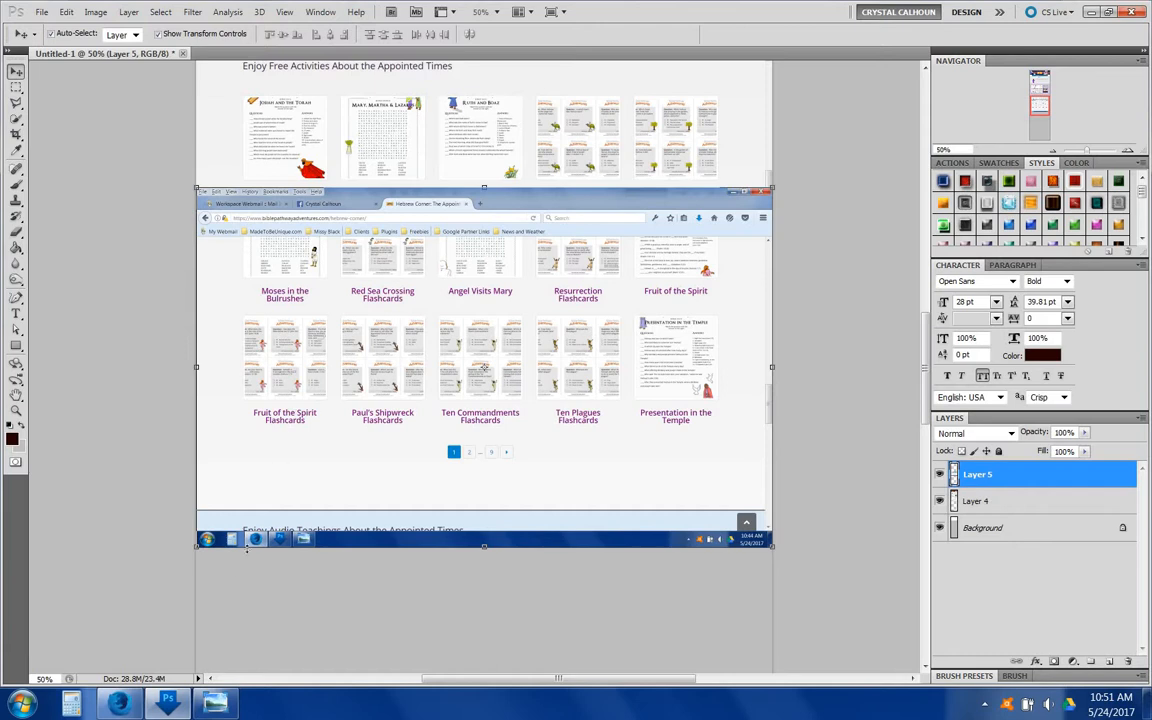
{"action": "left_click", "coordinate": [118, 706]}
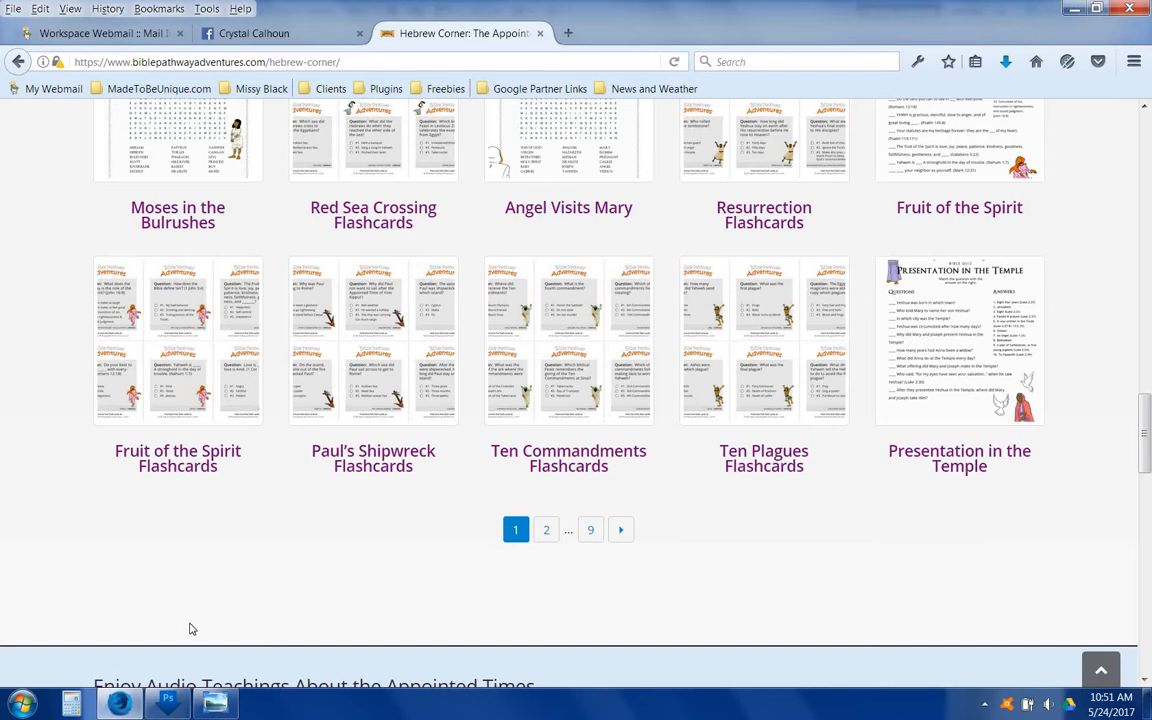
{"action": "left_click", "coordinate": [215, 706]}
{"action": "left_click", "coordinate": [177, 704]}
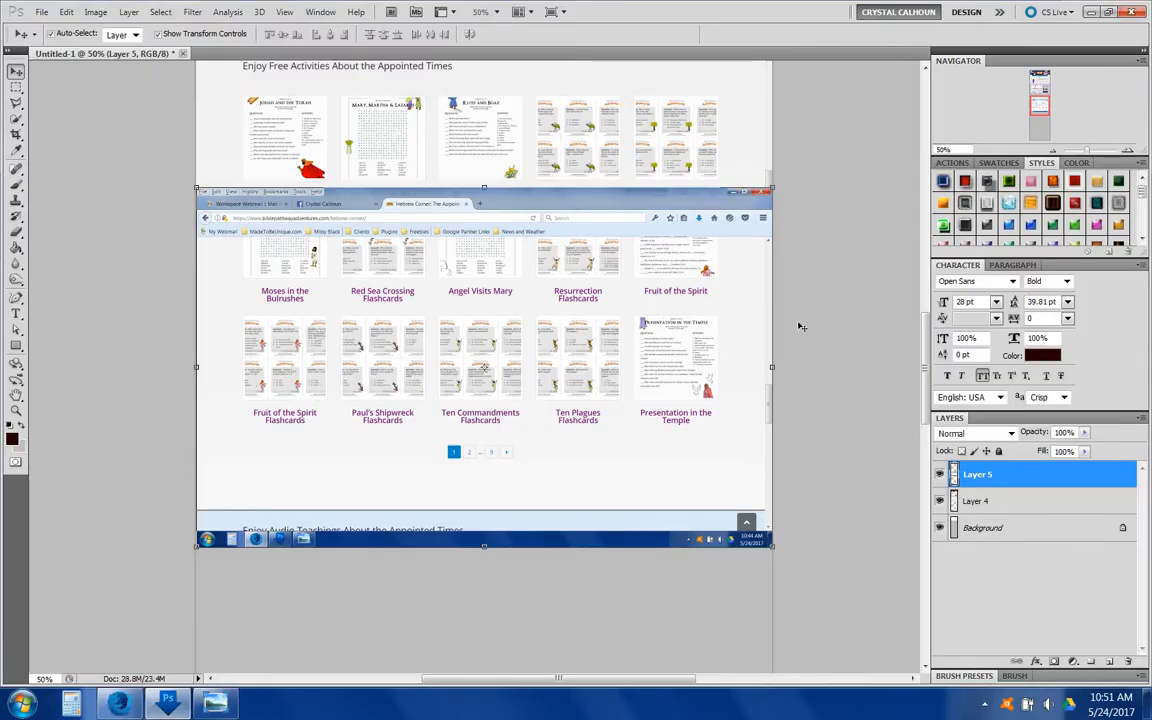
- Delete the browser header strip from the upper edge of the Layer 5 screenshot with a rectangular marquee selection, and clear the selection
{"action": "scroll", "coordinate": [735, 237], "scroll_direction": "up", "scroll_amount": 2}
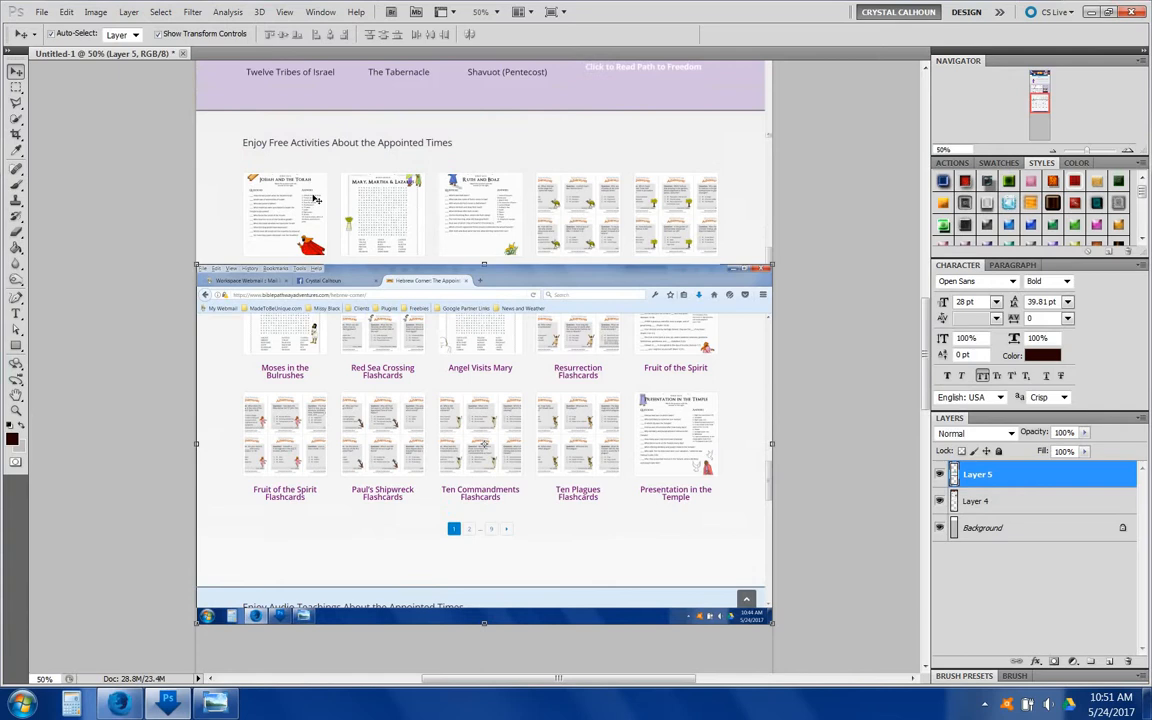
{"action": "left_click", "coordinate": [16, 88]}
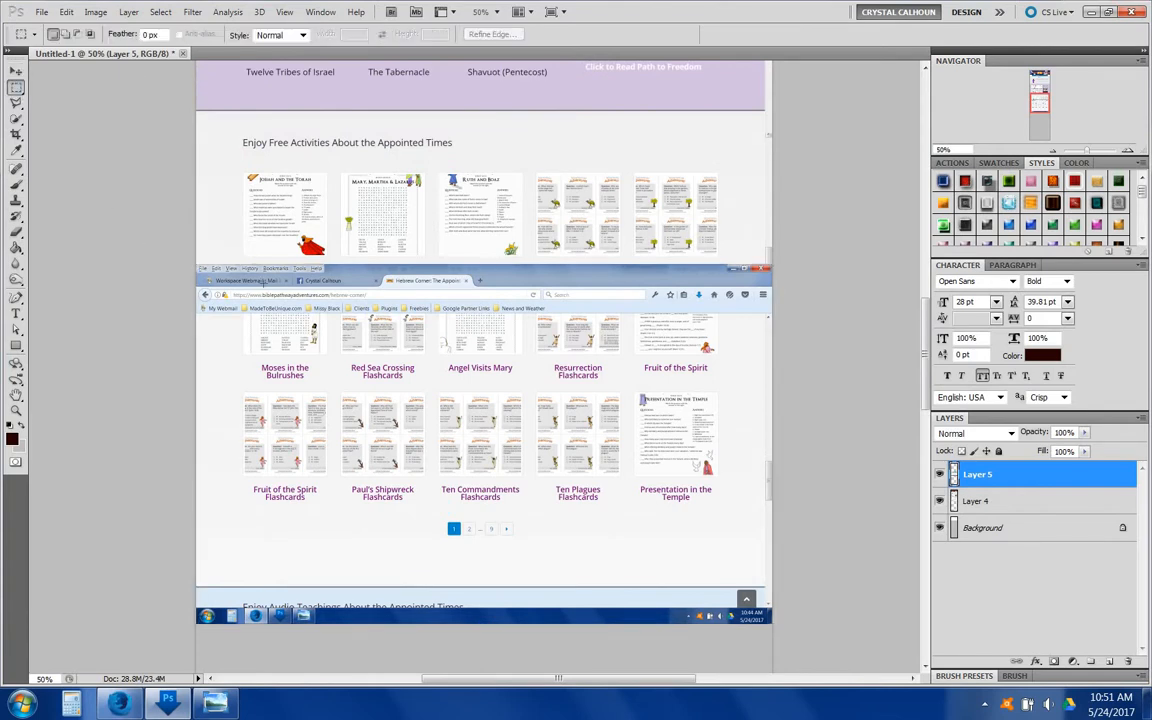
{"action": "left_click_drag", "start_coordinate": [181, 223], "coordinate": [791, 317]}
{"action": "key", "text": "Delete"}
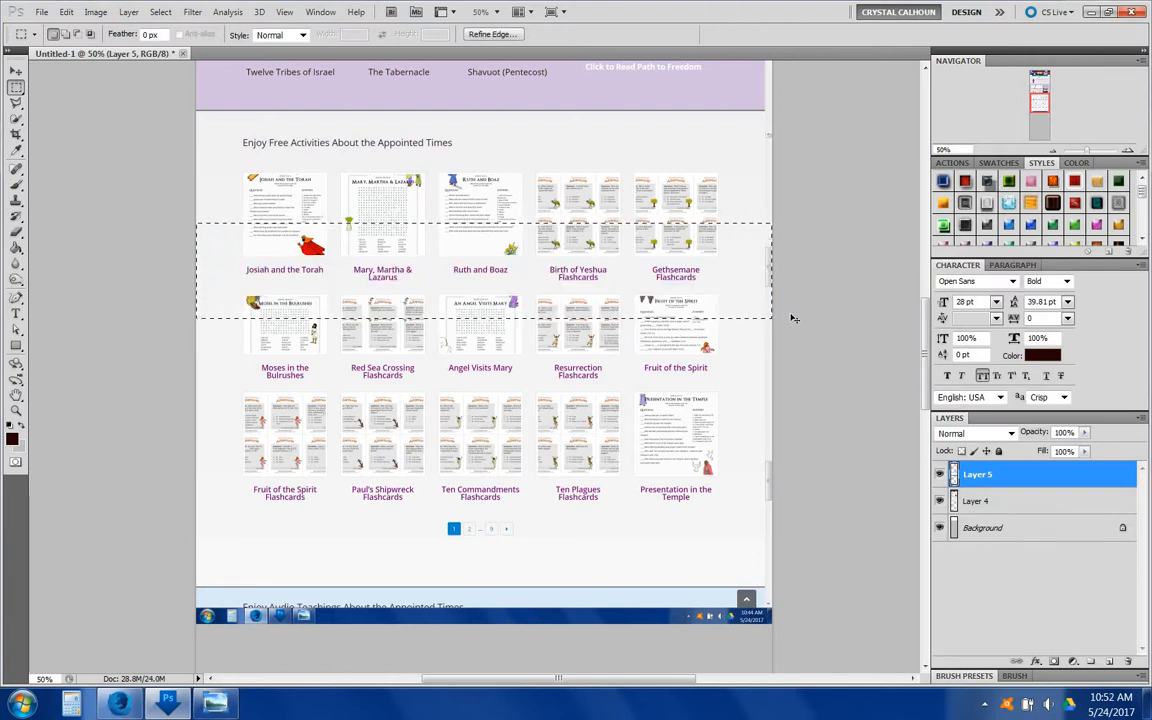
{"action": "key", "text": "ctrl+d"}
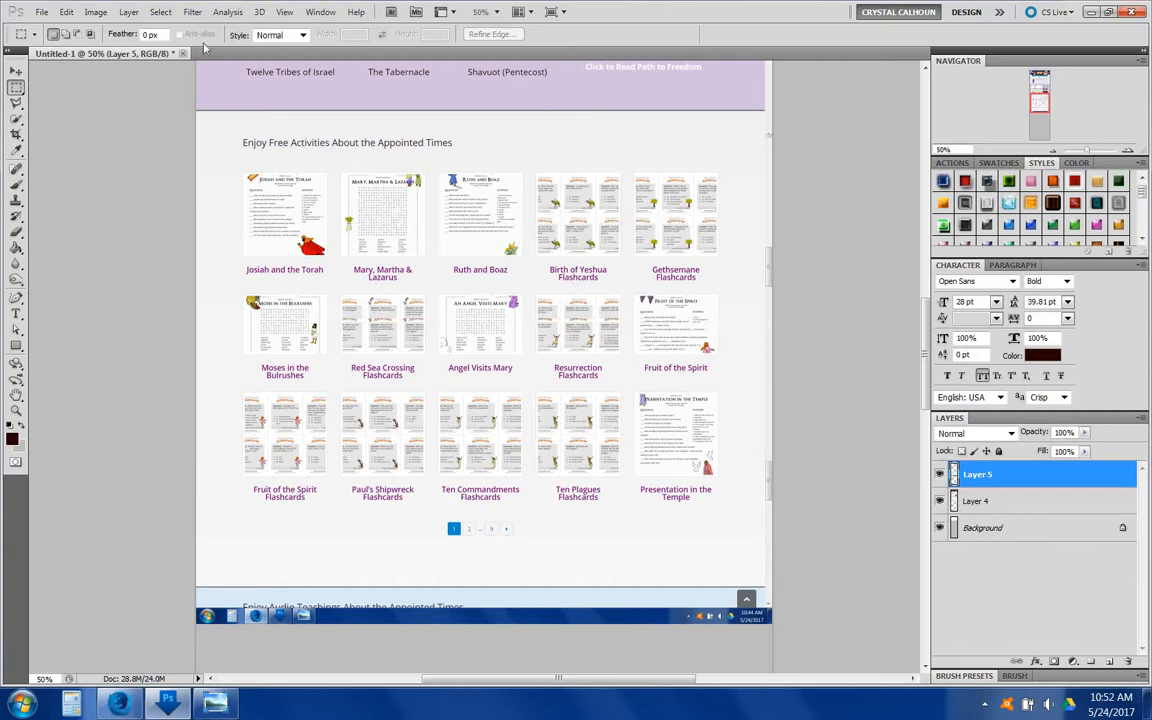
- Move the Layer 5 screenshot down until its activity rows roughly line up with the Layer 4 screenshot
{"action": "left_click", "coordinate": [15, 73]}
{"action": "left_click_drag", "start_coordinate": [332, 415], "coordinate": [333, 442]}
{"action": "key", "text": "ctrl+t"}
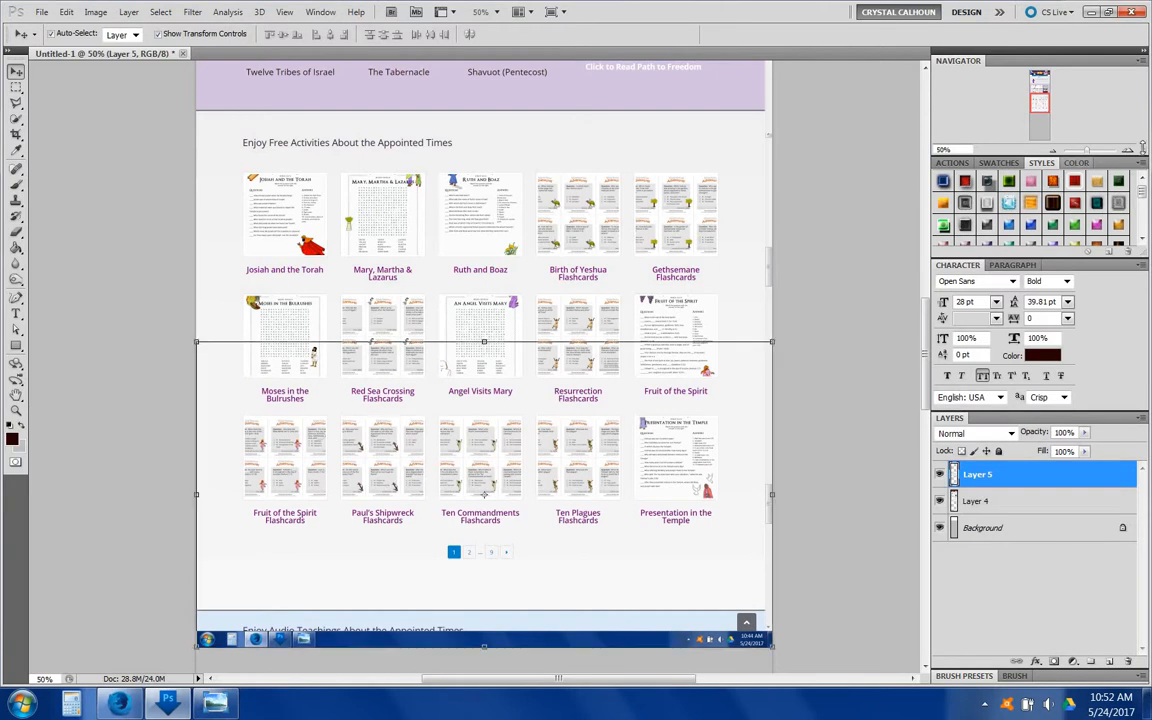
- Nudge Layer 5 into exact alignment with Layer 4 at the Red Sea Crossing Flashcards seam, toggling Layer 5's visibility to compare
{"action": "left_click", "coordinate": [1122, 150]}
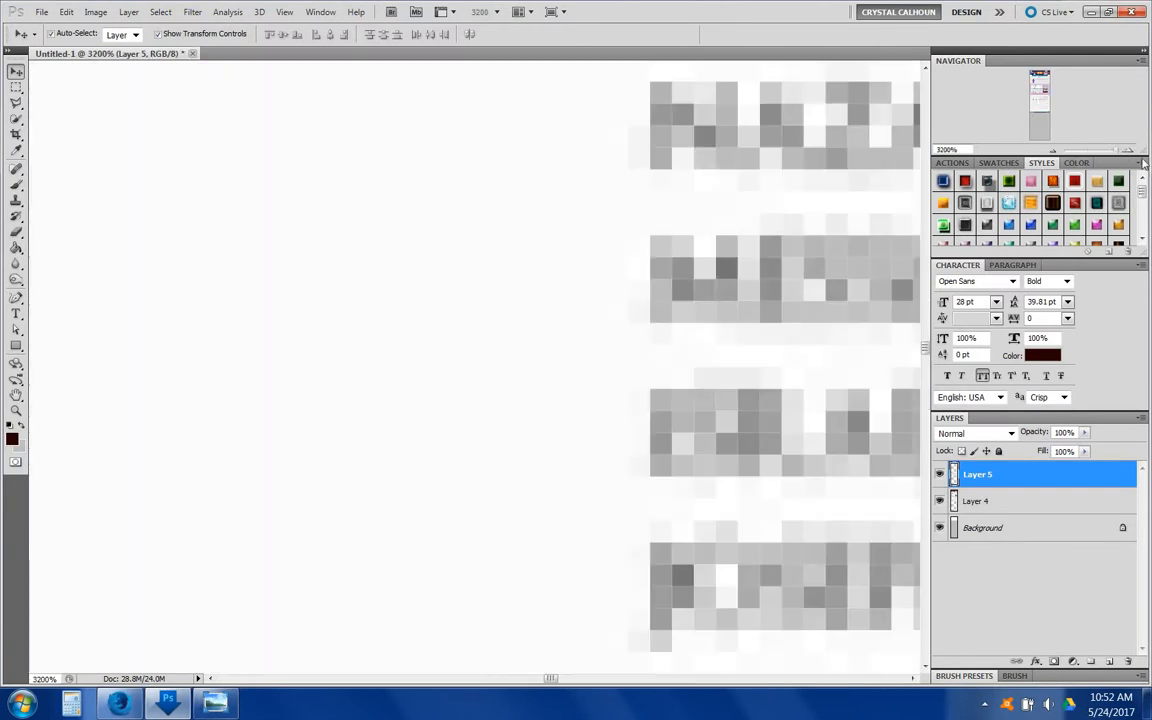
{"action": "left_click_drag", "start_coordinate": [1107, 150], "coordinate": [1089, 150]}
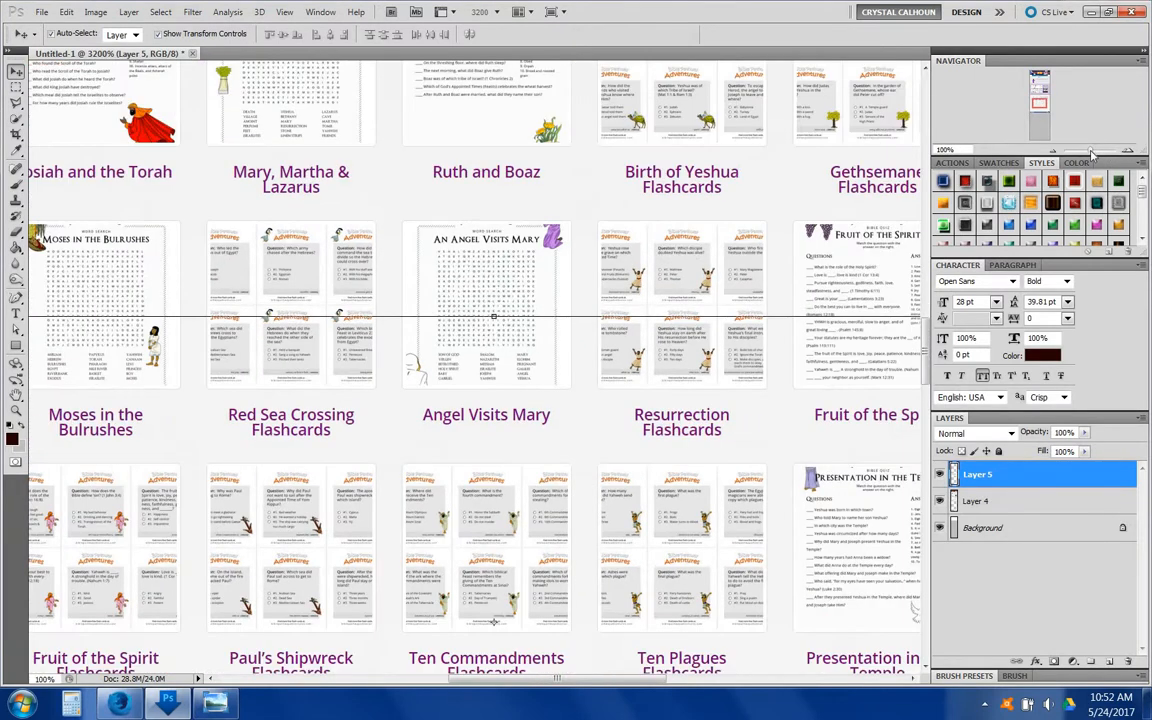
{"action": "left_click", "coordinate": [1027, 101]}
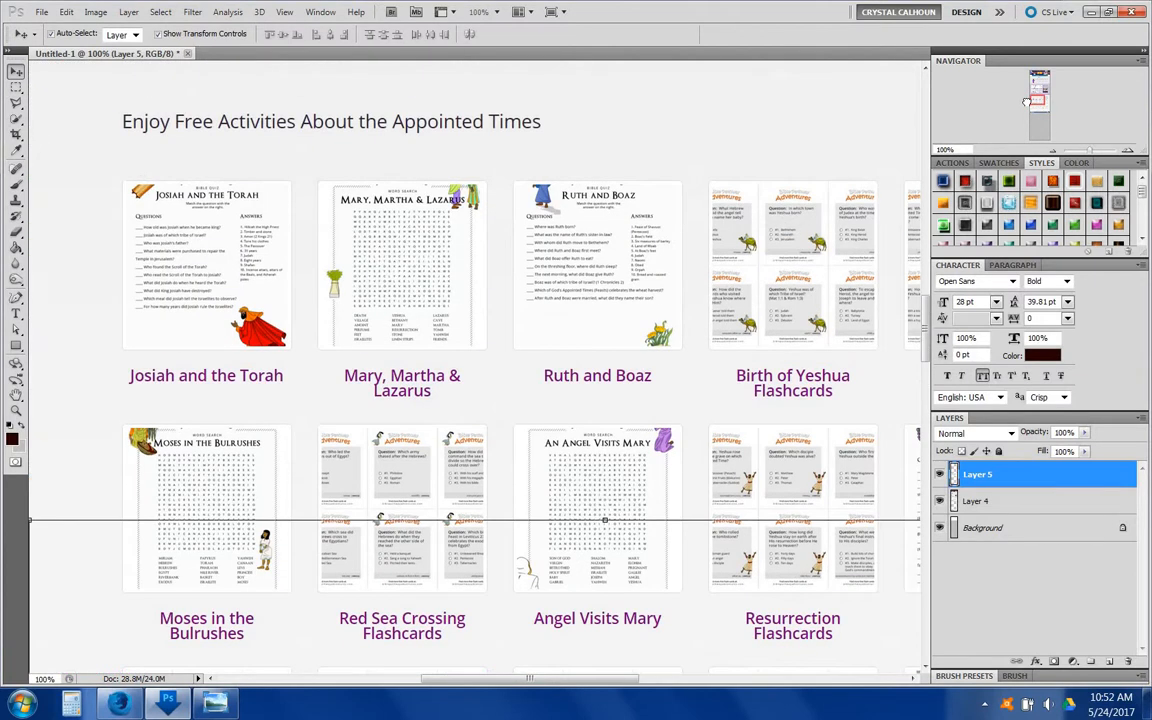
{"action": "left_click_drag", "start_coordinate": [1027, 101], "coordinate": [1022, 109]}
{"action": "scroll", "coordinate": [517, 311], "scroll_direction": "up", "scroll_amount": 8}
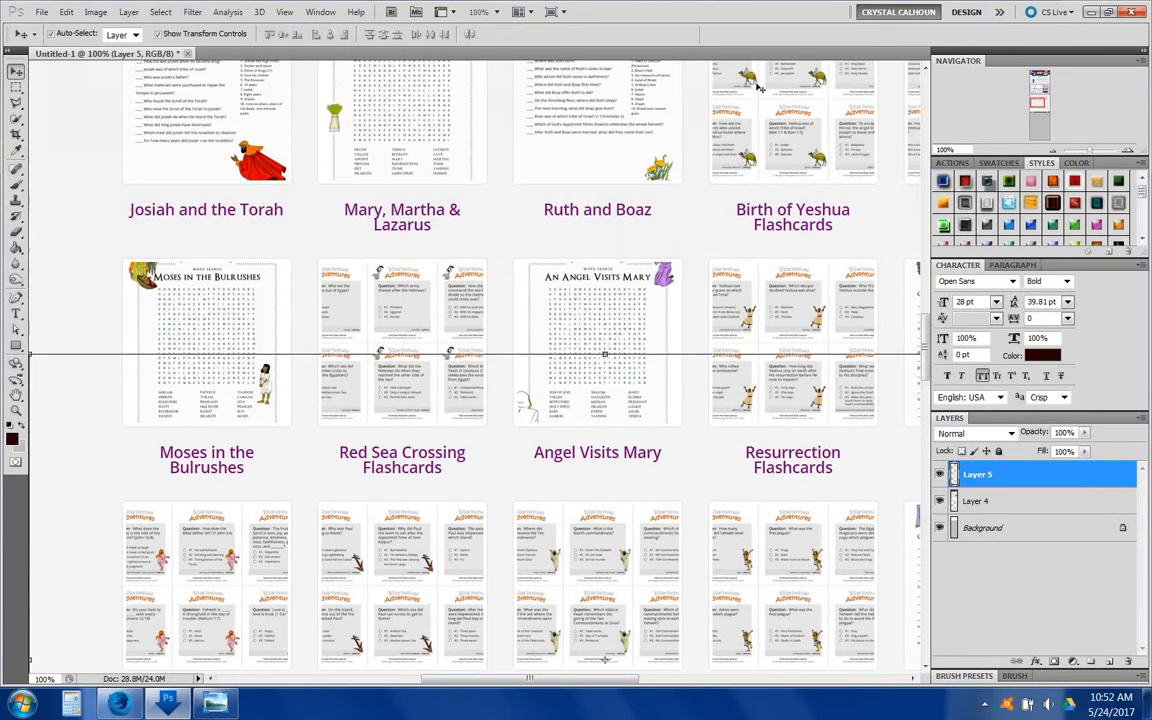
{"action": "left_click", "coordinate": [1128, 150]}
{"action": "left_click", "coordinate": [1128, 150]}
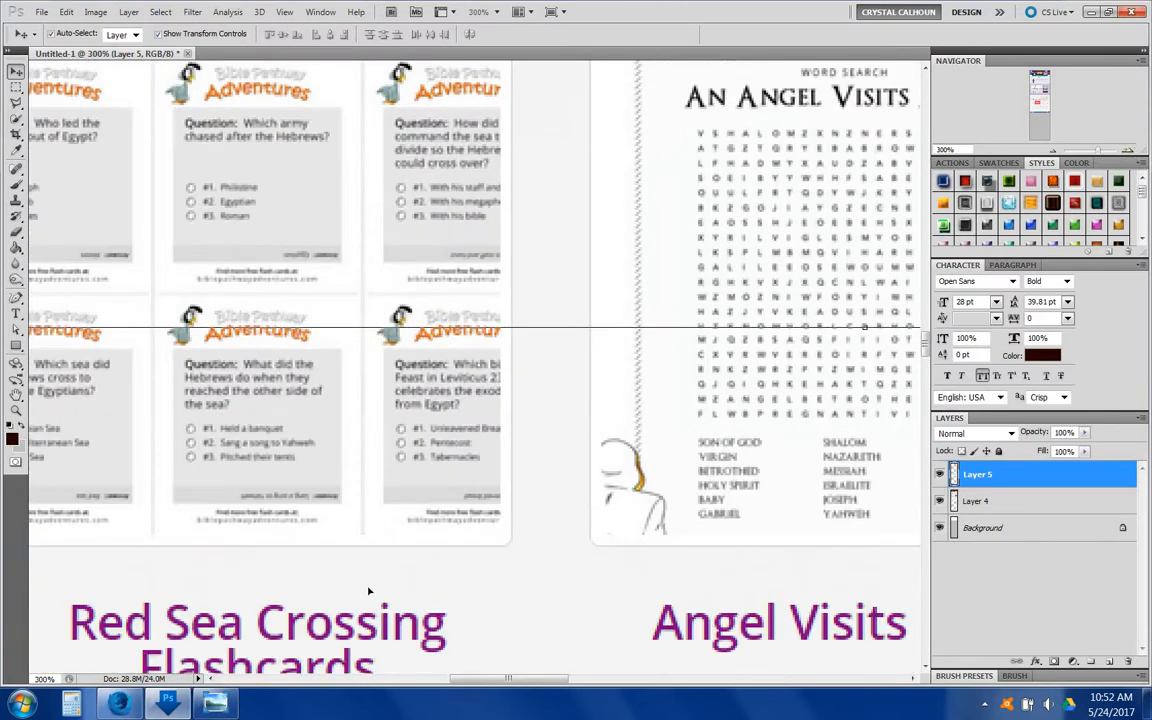
{"action": "left_click_drag", "start_coordinate": [465, 680], "coordinate": [425, 680]}
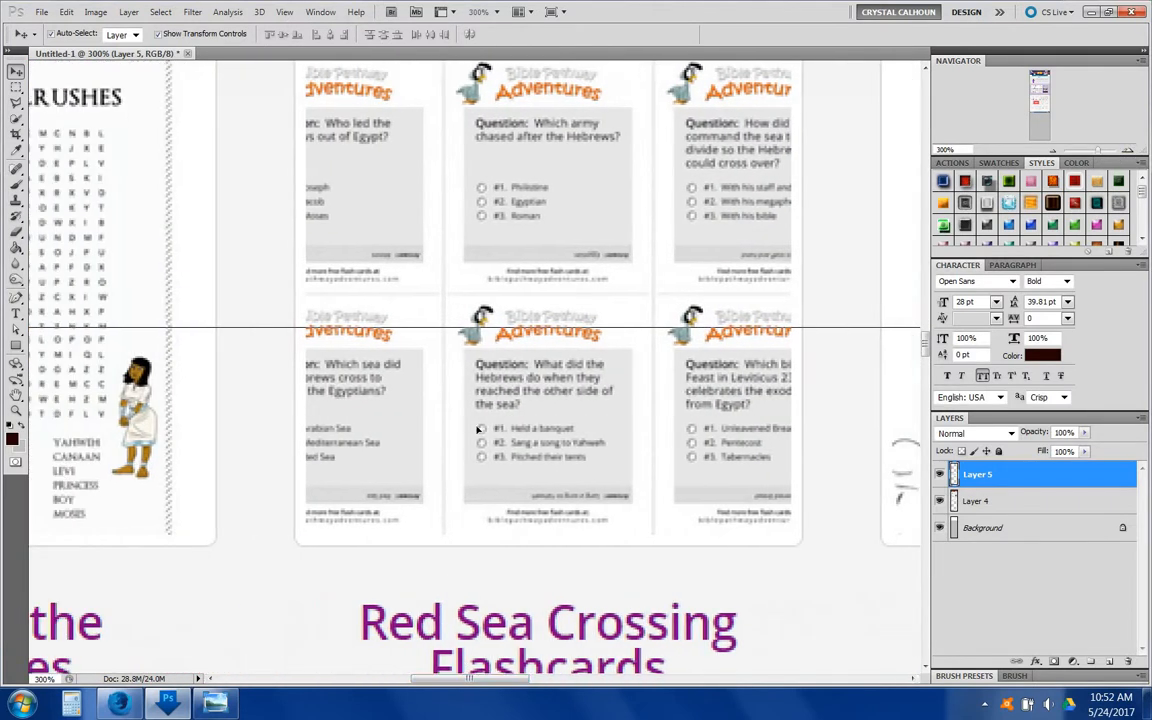
{"action": "left_click", "coordinate": [941, 476]}
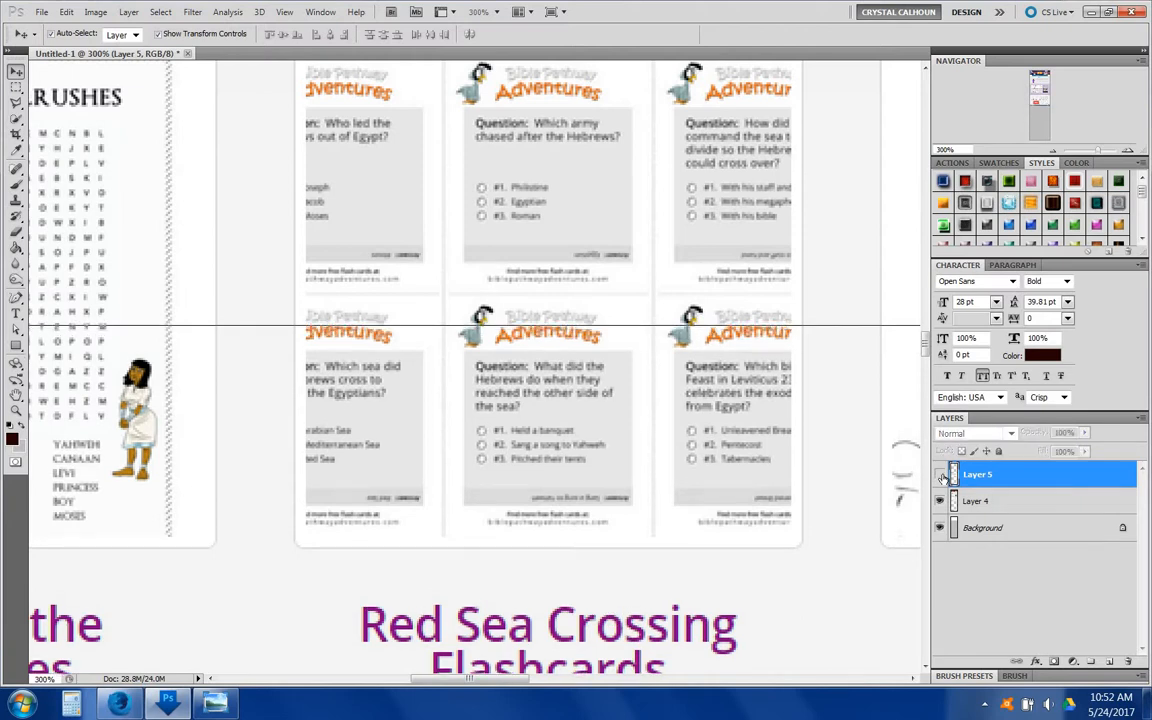
{"action": "left_click", "coordinate": [941, 476]}
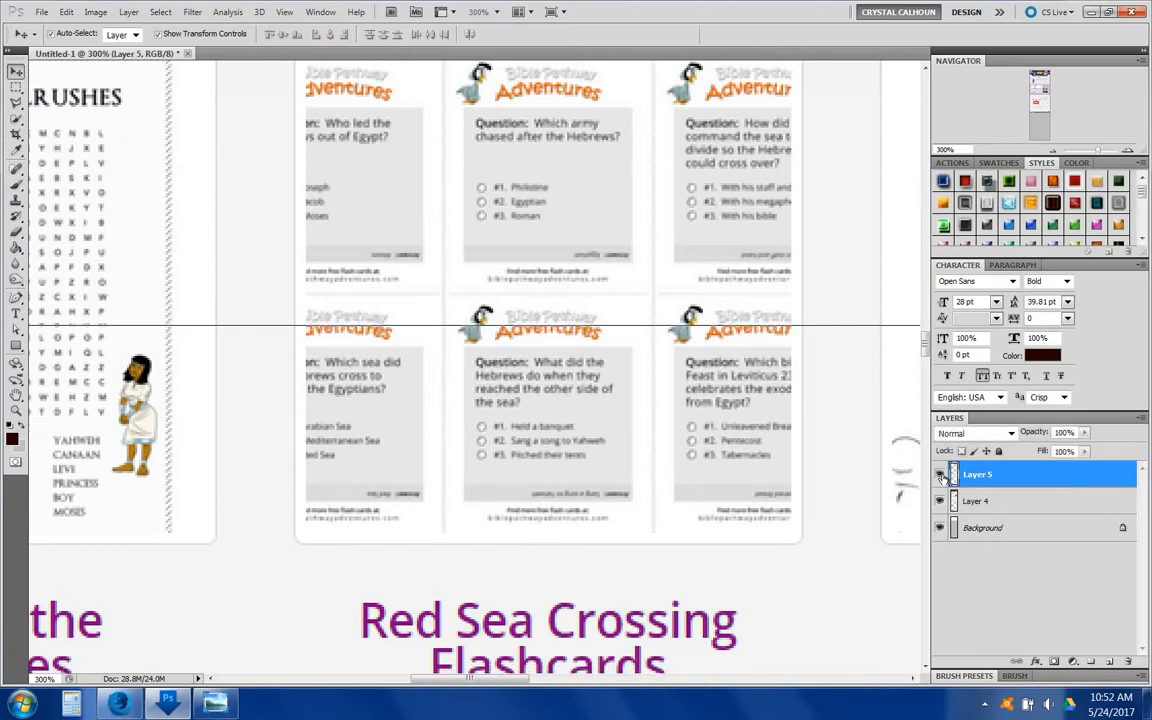
{"action": "key", "text": "Down"}
{"action": "key", "text": "Down"}
{"action": "left_click", "coordinate": [941, 476]}
{"action": "left_click", "coordinate": [941, 476]}
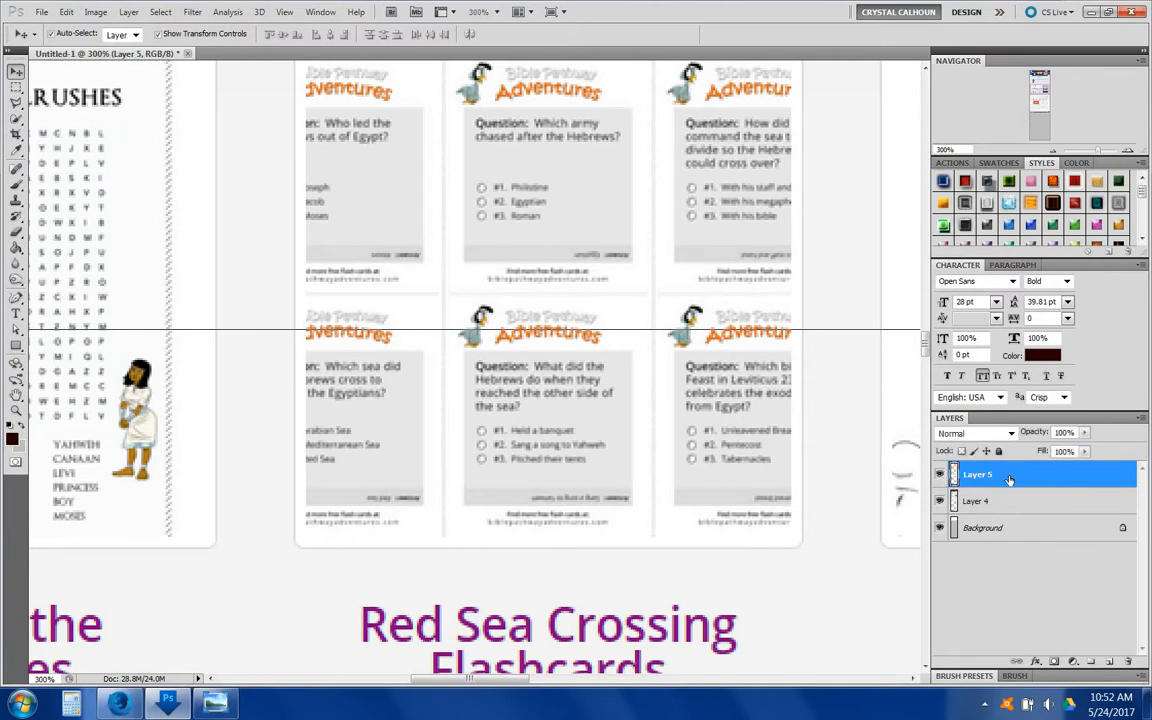
- Merge Layer 5 and Layer 4 into a single layer
{"action": "left_click", "coordinate": [1057, 153]}
{"action": "left_click", "coordinate": [1057, 153]}
{"action": "left_click", "coordinate": [1057, 153]}
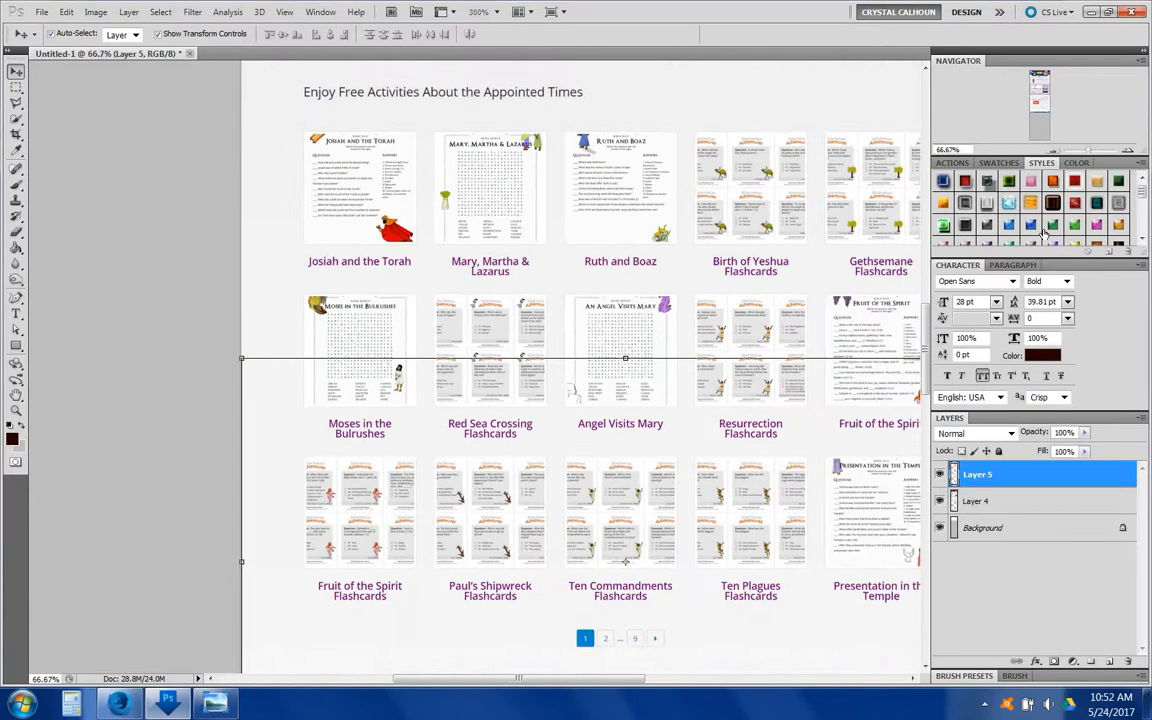
{"action": "left_click", "coordinate": [993, 499], "text": "shift"}
{"action": "right_click", "coordinate": [995, 497]}
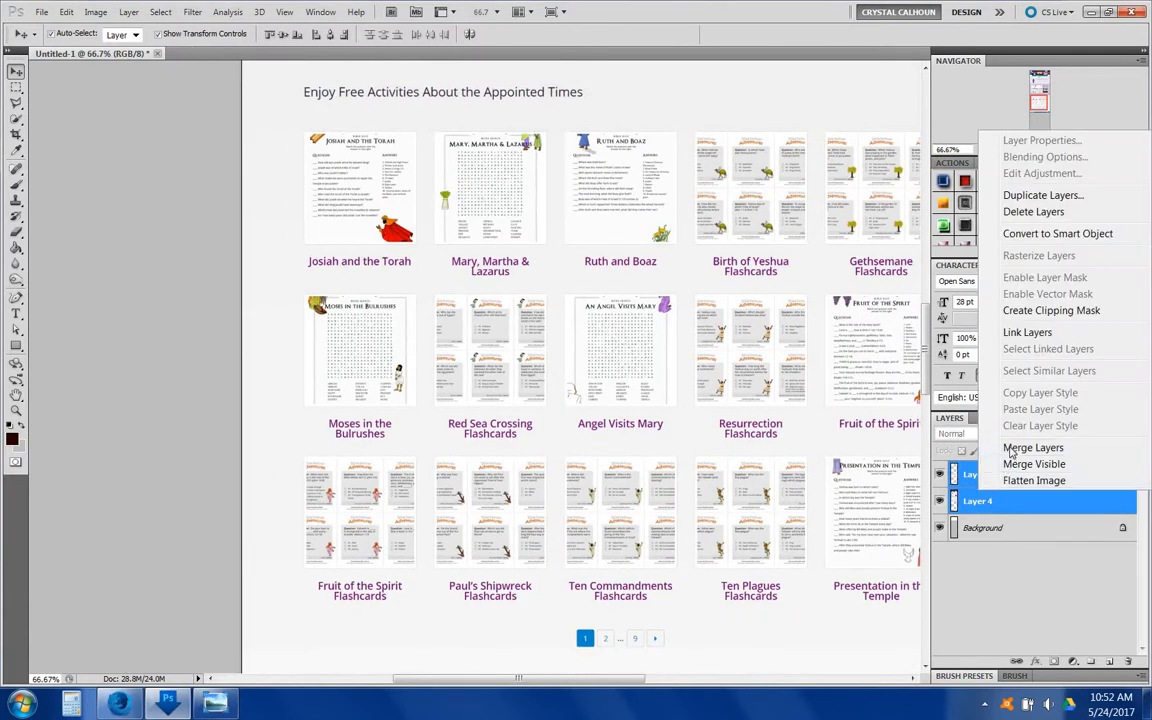
{"action": "left_click", "coordinate": [910, 410]}
- Capture the web page's "Enjoy Audio Teachings About the Appointed Times" section in the browser and paste the screenshot into the Photoshop document
{"action": "left_click_drag", "start_coordinate": [1041, 101], "coordinate": [1043, 111]}
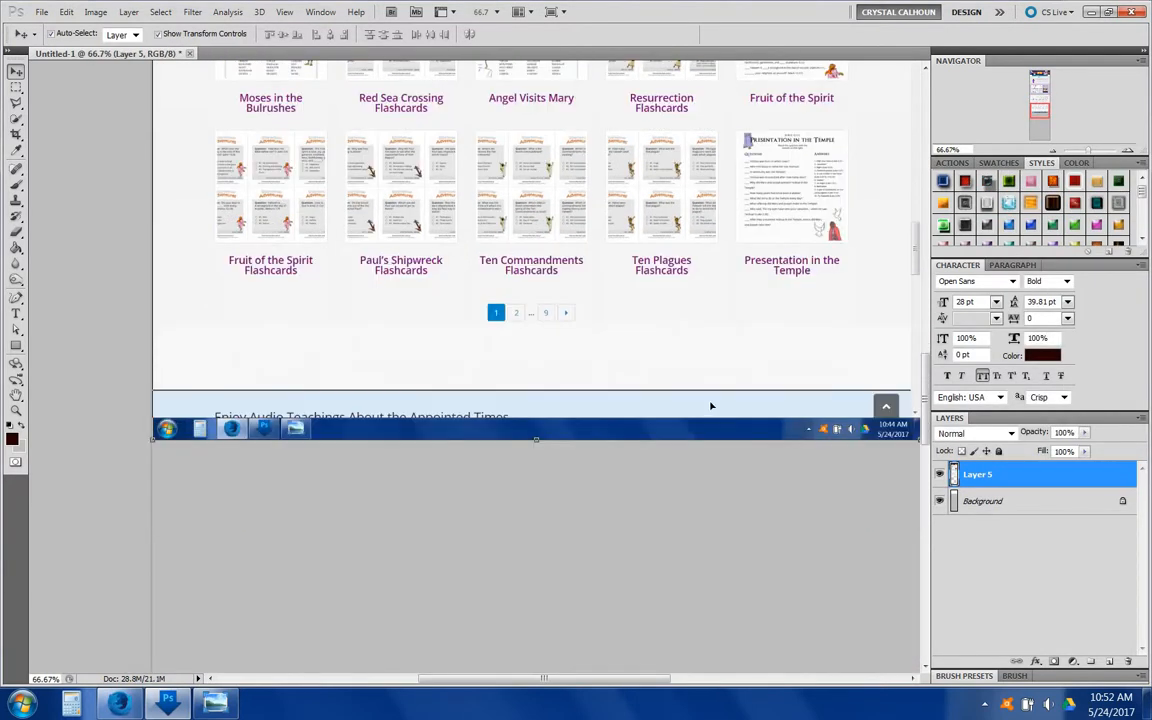
{"action": "left_click_drag", "start_coordinate": [512, 679], "coordinate": [541, 675]}
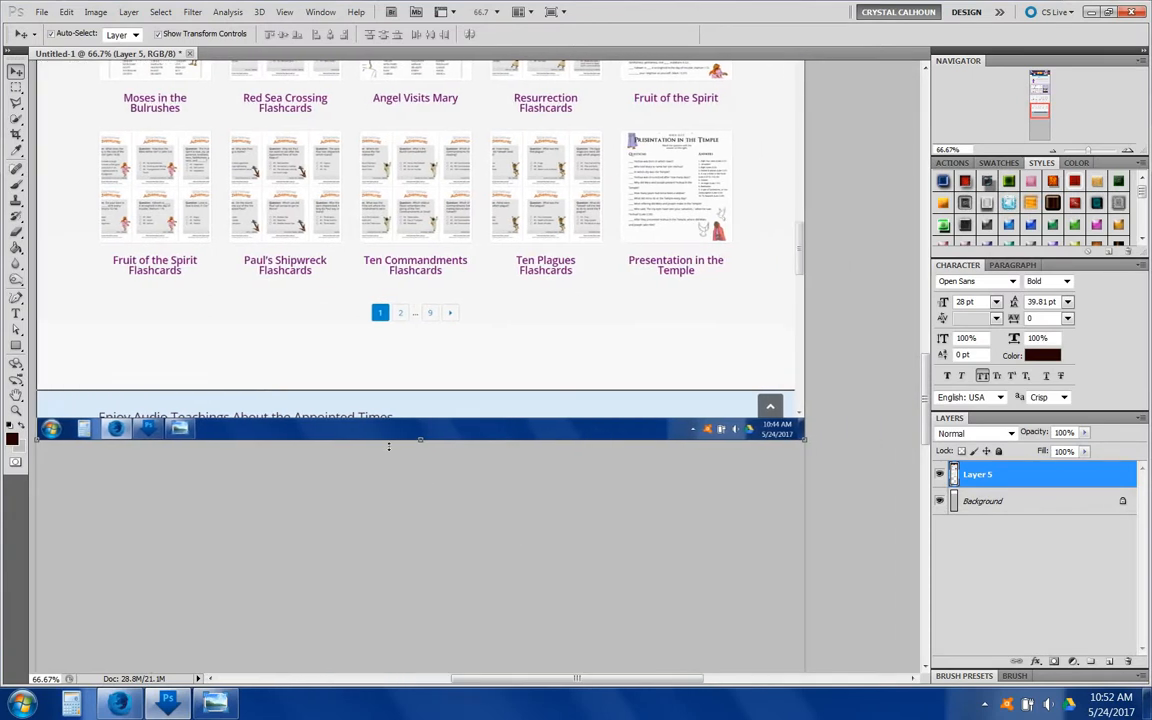
{"action": "left_click", "coordinate": [122, 706]}
{"action": "left_click_drag", "start_coordinate": [1146, 433], "coordinate": [1148, 507]}
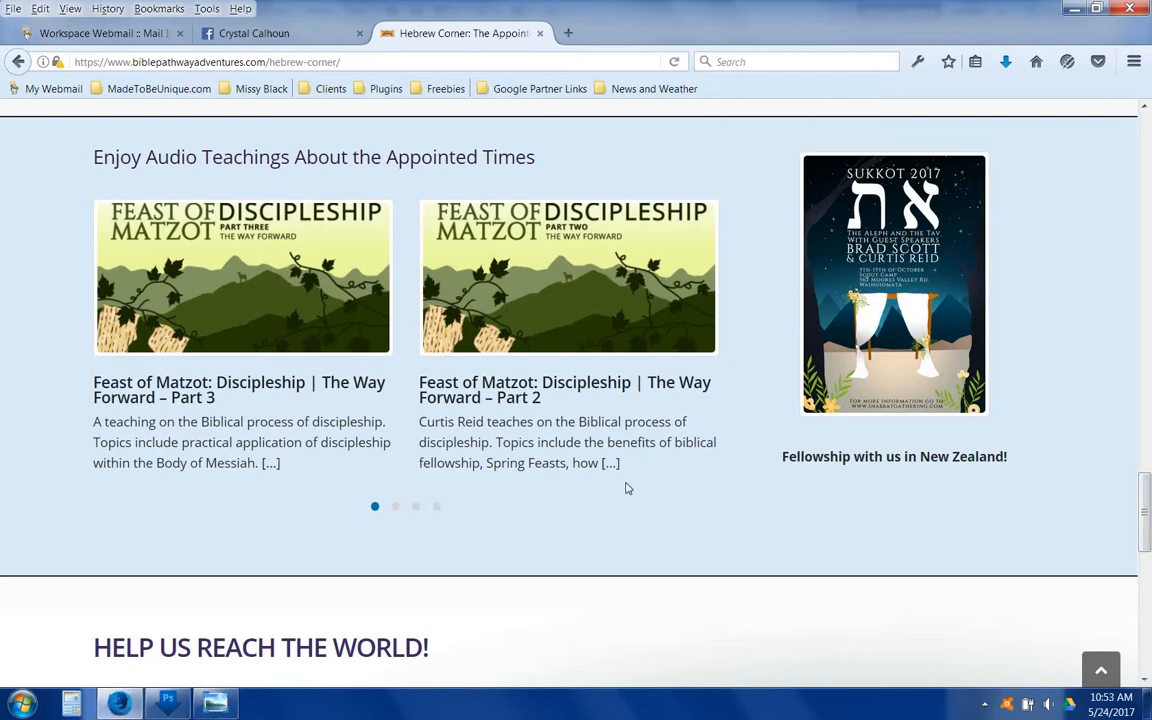
{"action": "left_click", "coordinate": [178, 701]}
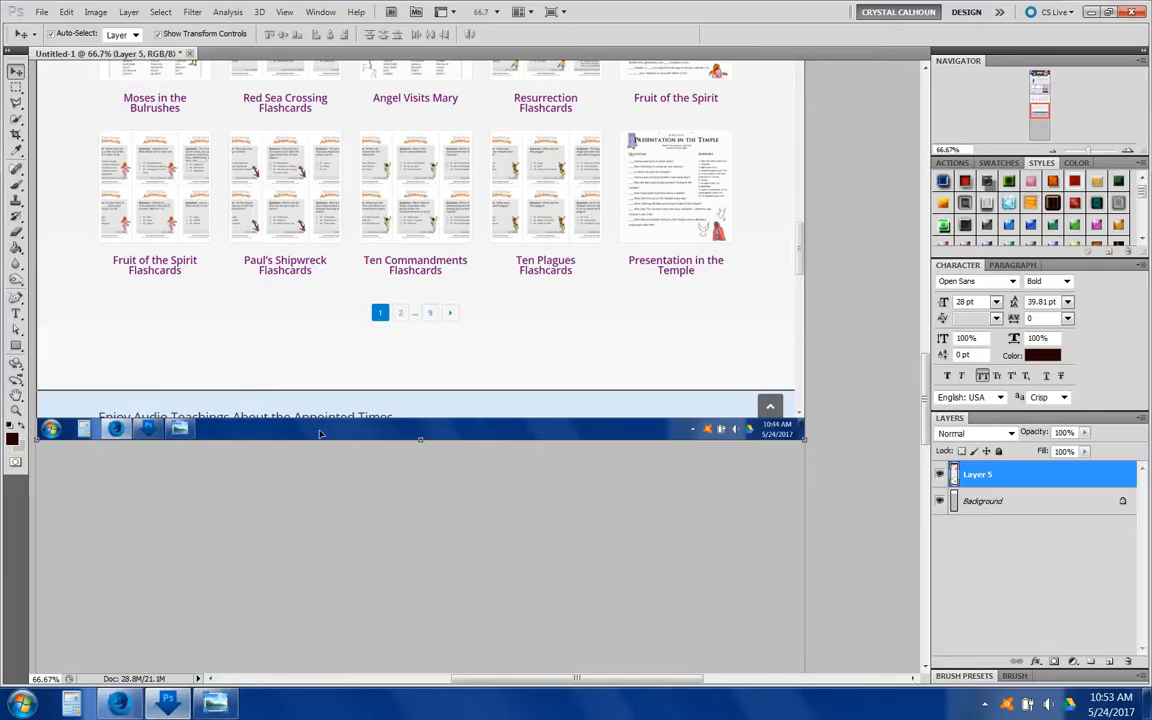
{"action": "key", "text": "ctrl+v"}
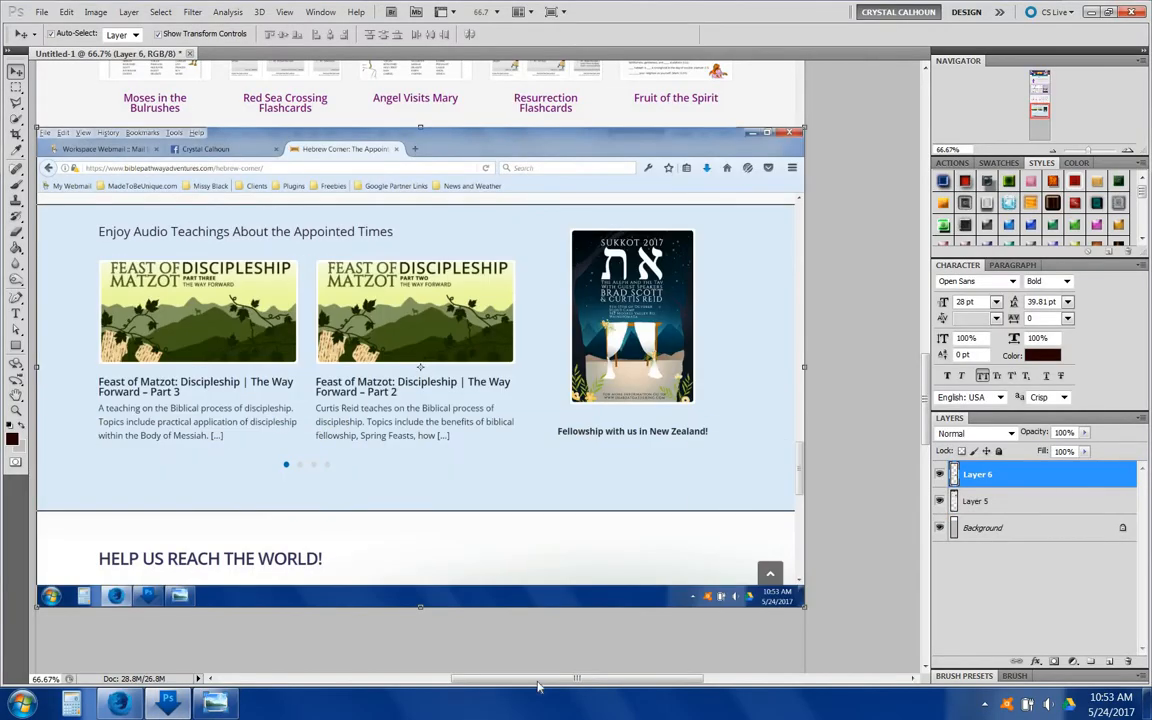
- Select and delete the browser header strip above the blue Audio Teachings section on Layer 6, and clear the selection
{"action": "left_click_drag", "start_coordinate": [537, 681], "coordinate": [527, 680]}
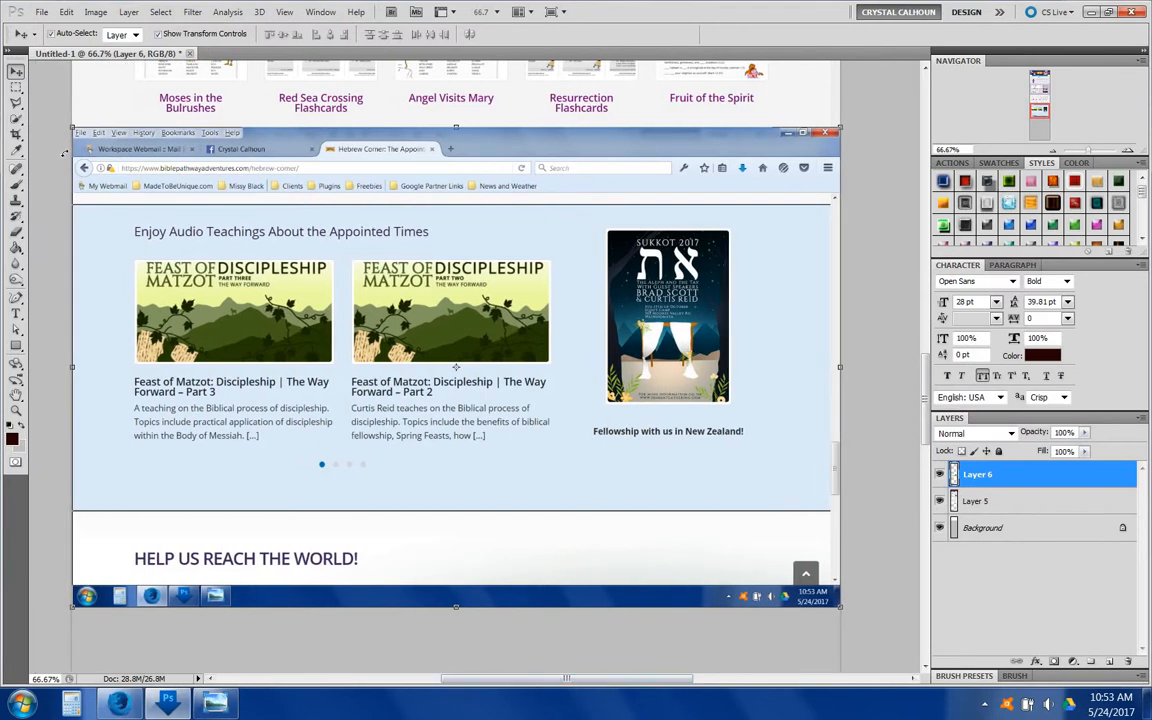
{"action": "left_click", "coordinate": [15, 88]}
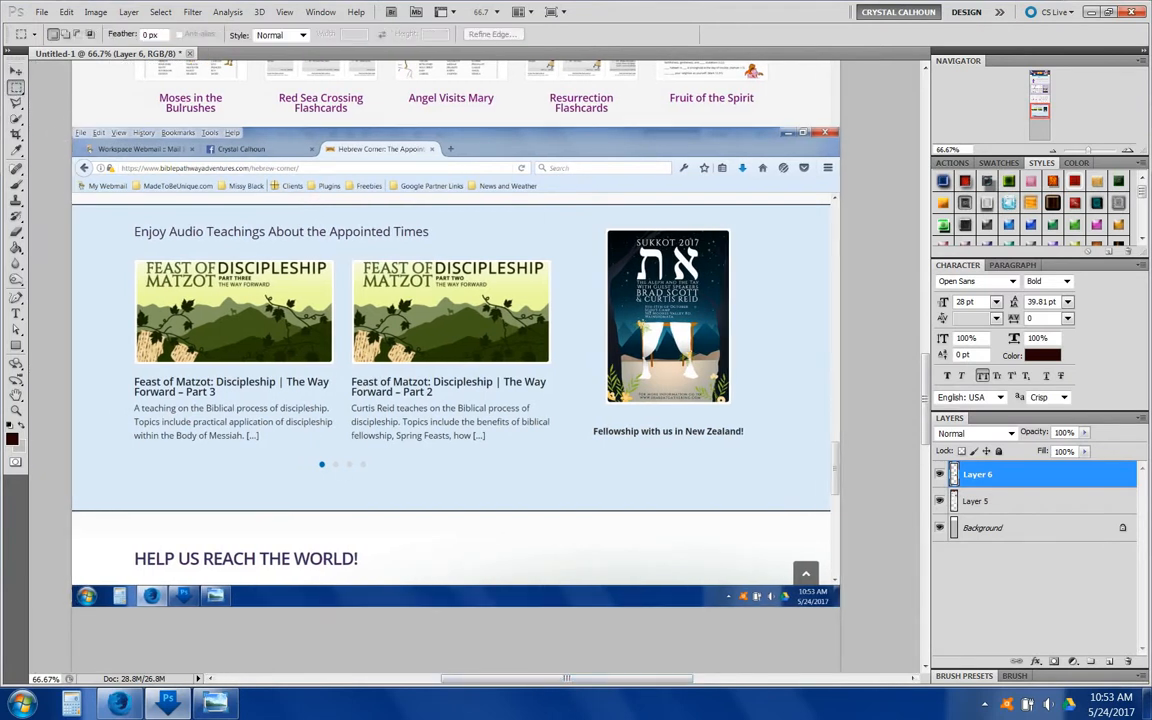
{"action": "left_click_drag", "start_coordinate": [65, 111], "coordinate": [872, 198]}
{"action": "key", "text": "Delete"}
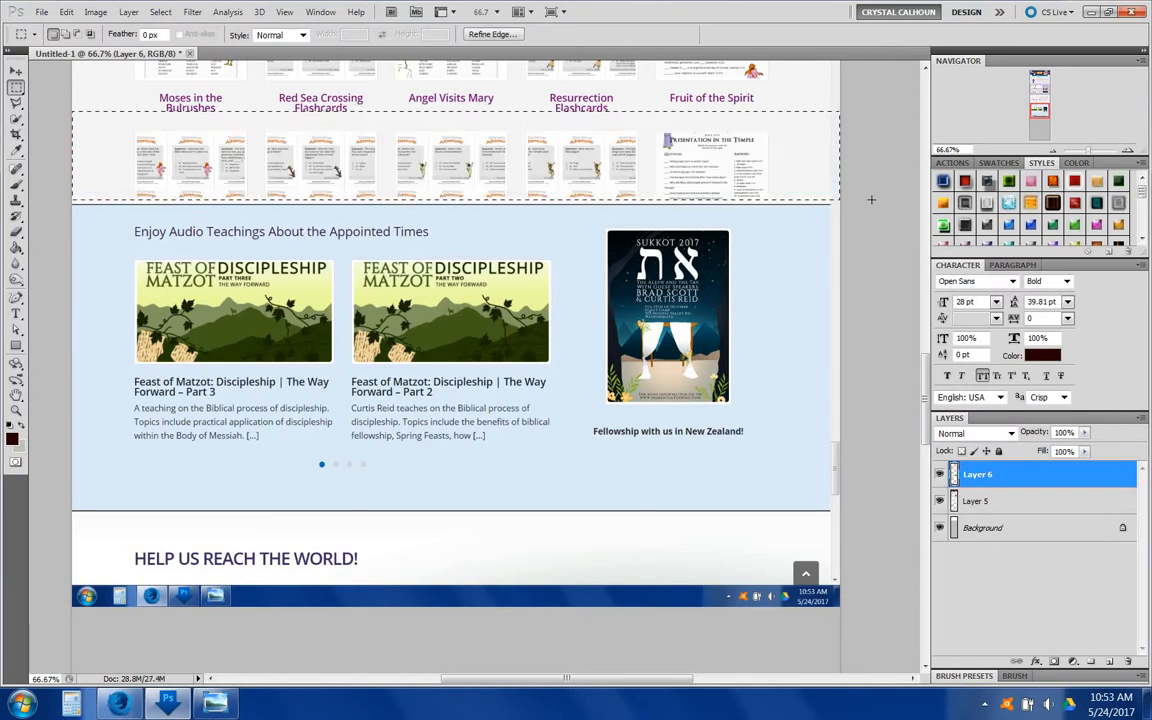
{"action": "key", "text": "ctrl+d"}
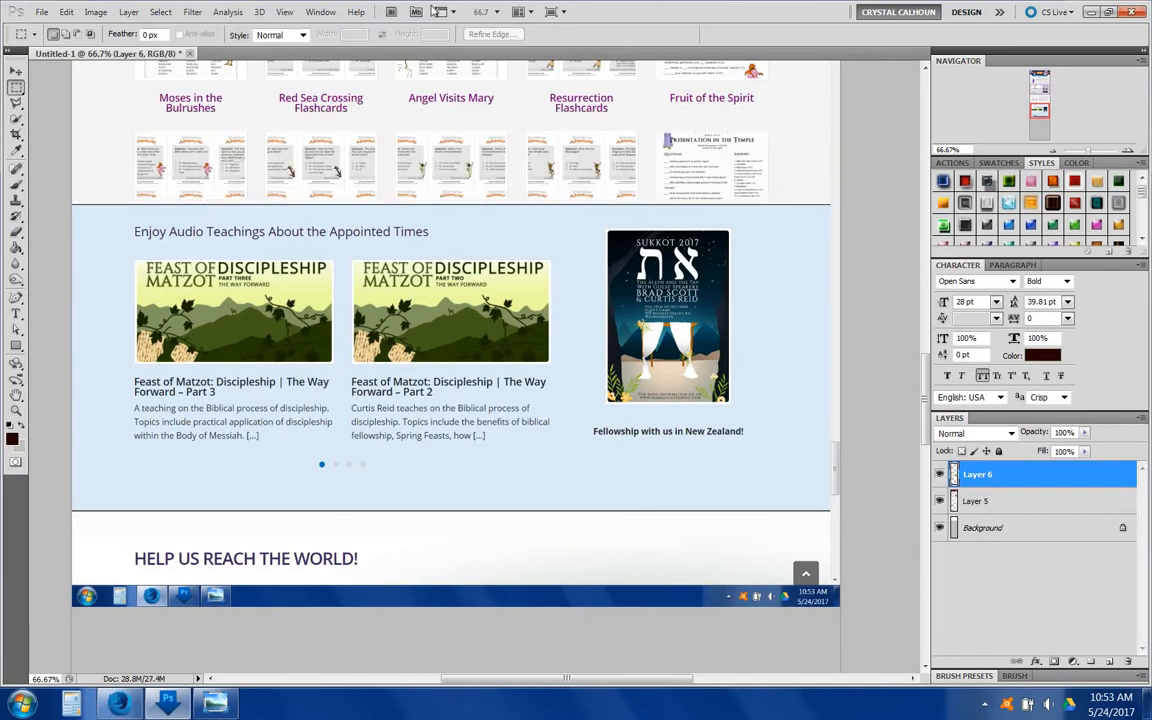
- Move the Layer 6 screenshot down so its blue Audio Teachings section lines up with the same section on Layer 5
{"action": "left_click", "coordinate": [16, 73]}
{"action": "left_click_drag", "start_coordinate": [216, 236], "coordinate": [218, 391]}
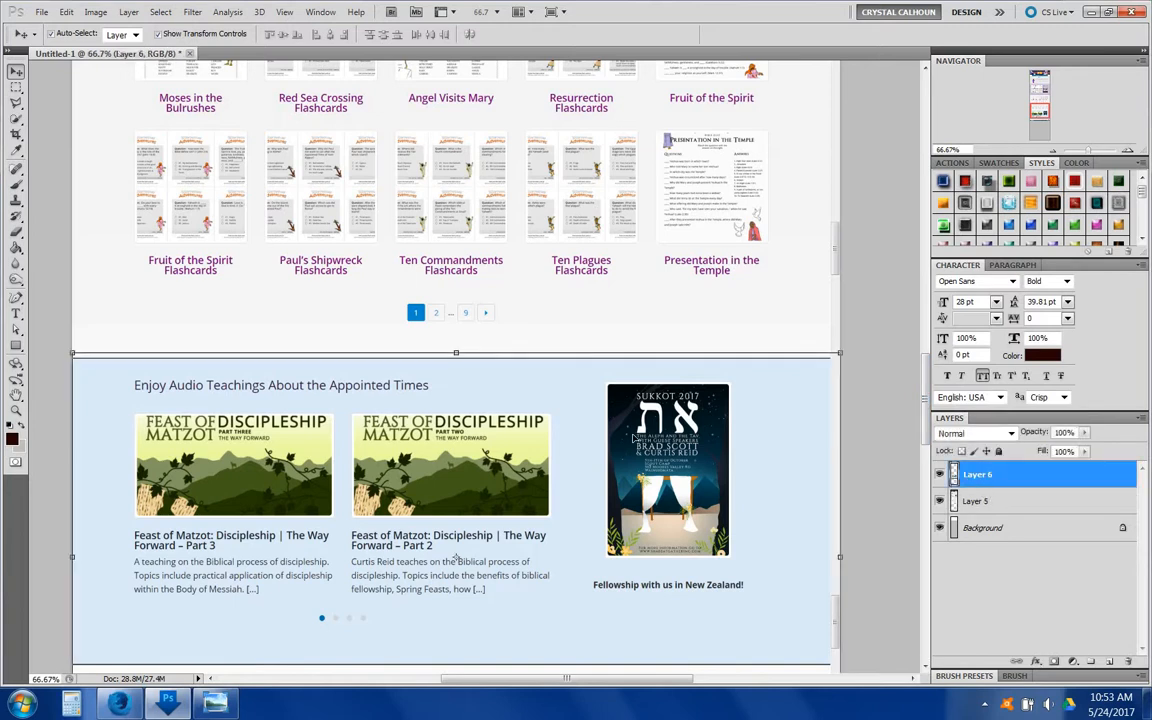
{"action": "scroll", "coordinate": [633, 438], "scroll_direction": "down", "scroll_amount": 5}
{"action": "scroll", "coordinate": [630, 425], "scroll_direction": "up", "scroll_amount": 1}
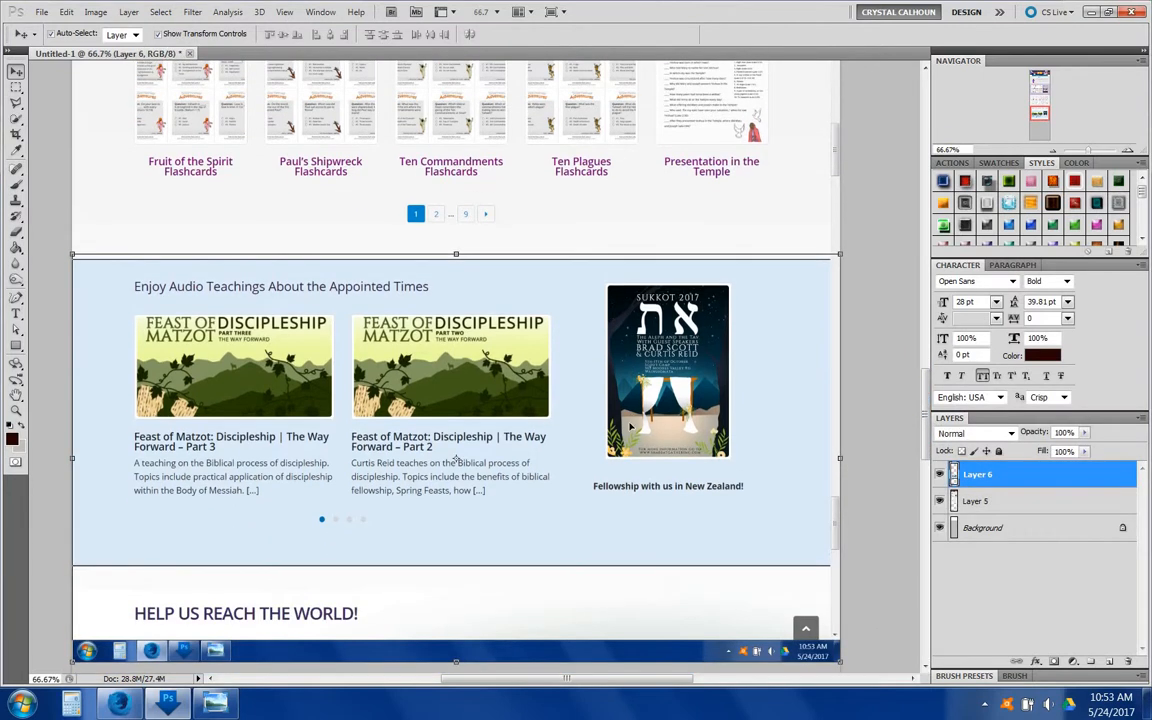
- Merge Layer 6 and Layer 5 into a single layer
{"action": "left_click", "coordinate": [985, 502], "text": "shift"}
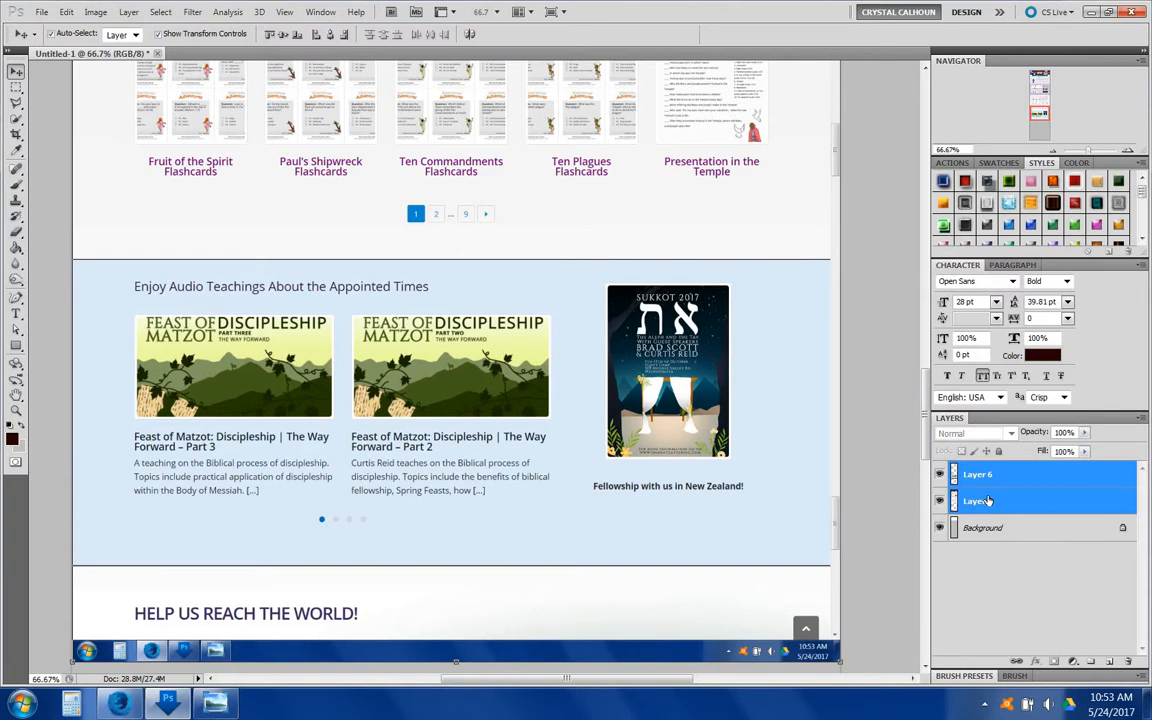
{"action": "right_click", "coordinate": [1048, 501]}
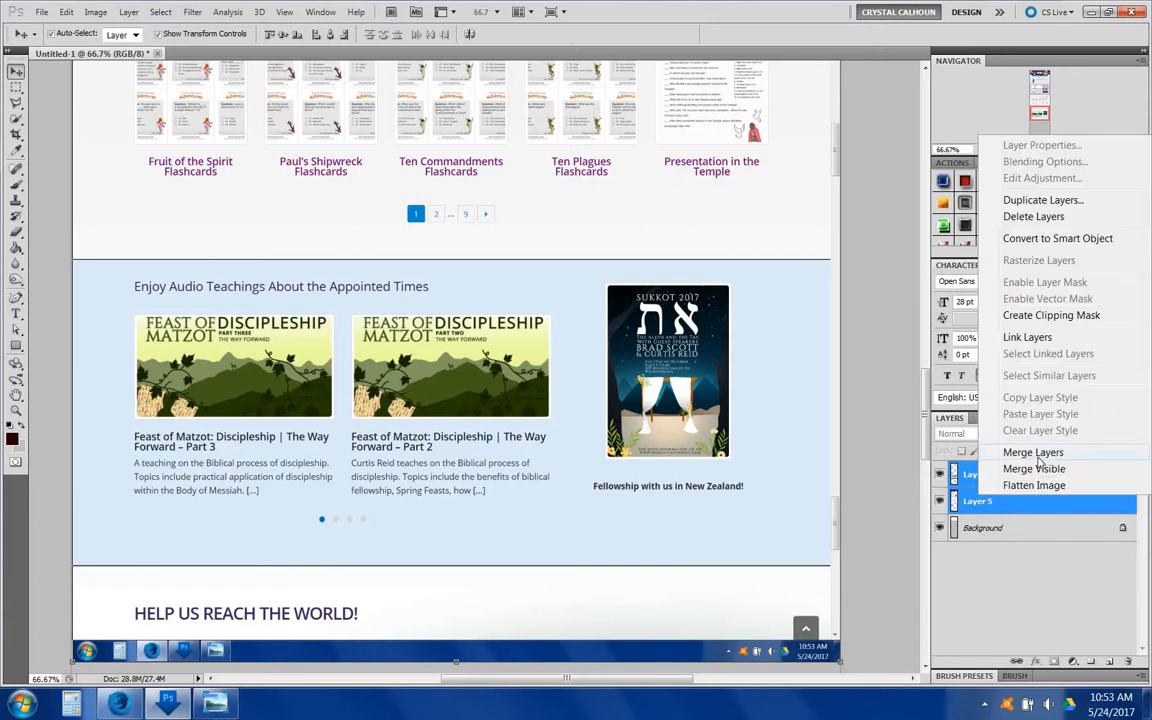
{"action": "left_click", "coordinate": [1033, 453]}
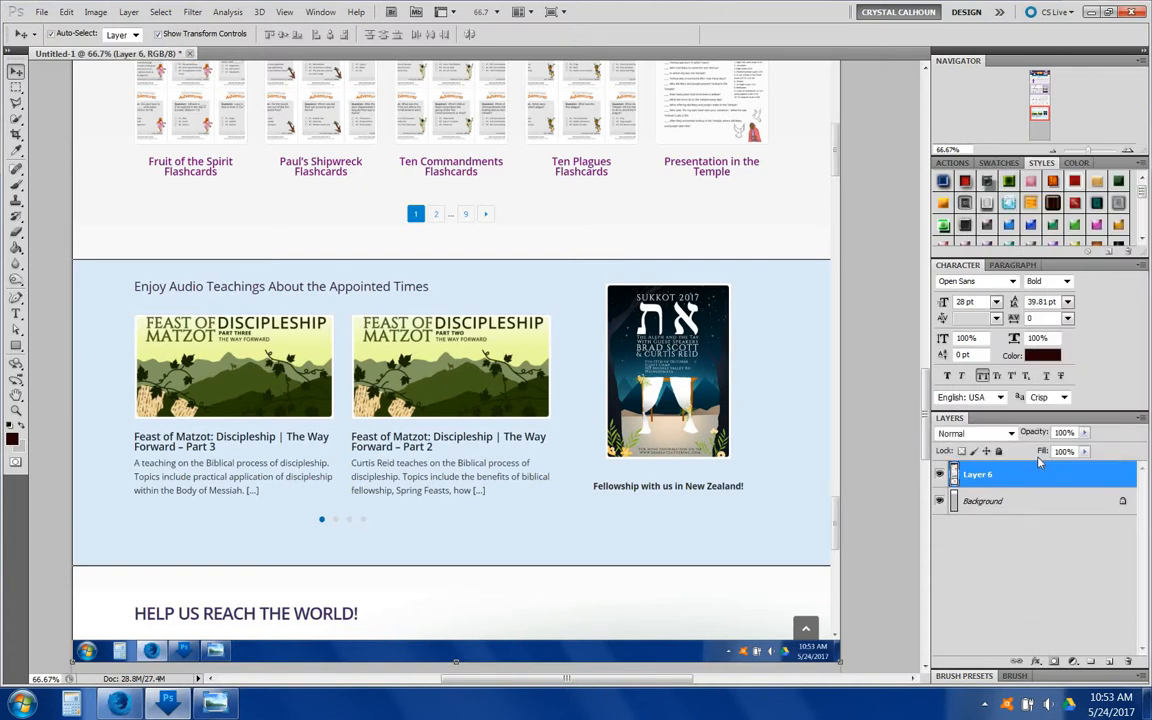
{"action": "scroll", "coordinate": [576, 481], "scroll_direction": "down", "scroll_amount": 10}
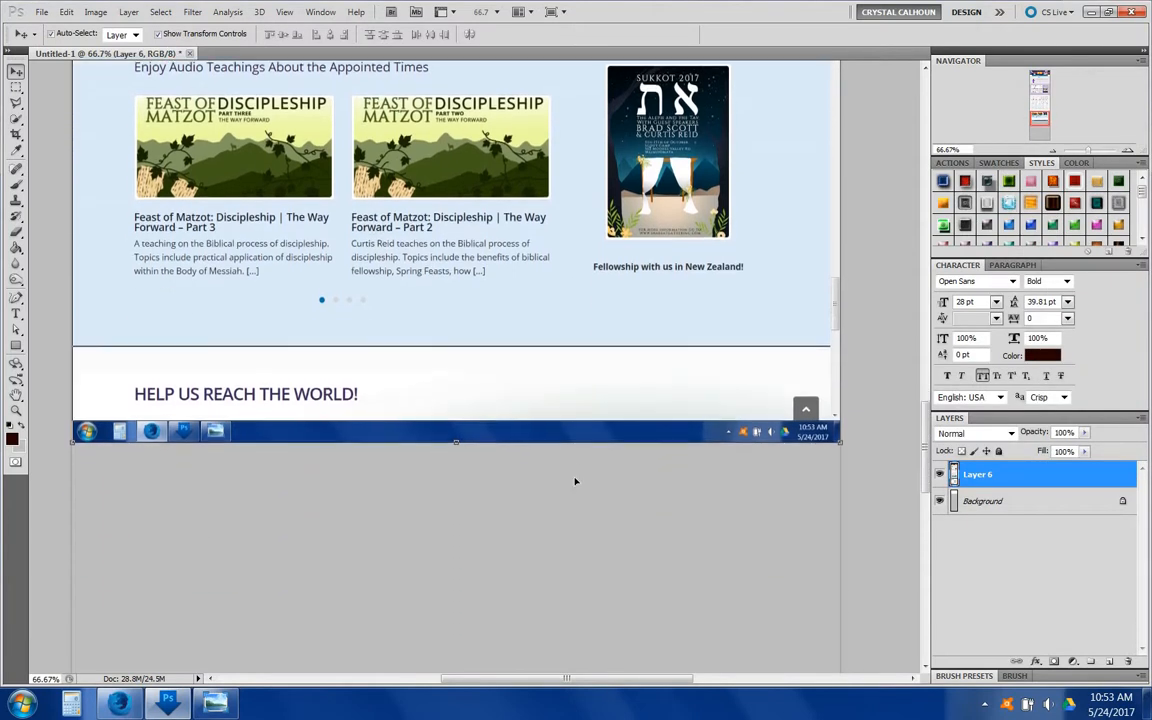
{"action": "scroll", "coordinate": [575, 481], "scroll_direction": "down", "scroll_amount": 1}
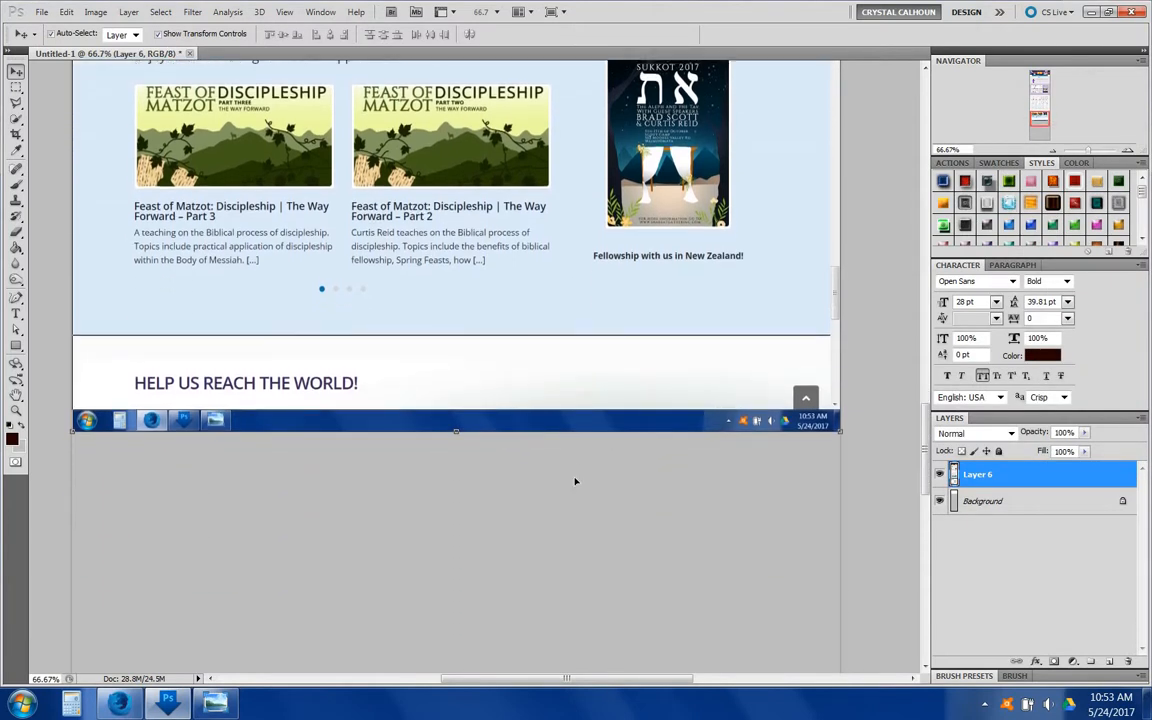
- Capture the web page's "HELP US REACH THE WORLD!" section in the browser and paste the screenshot into the Photoshop document
{"action": "left_click", "coordinate": [118, 703]}
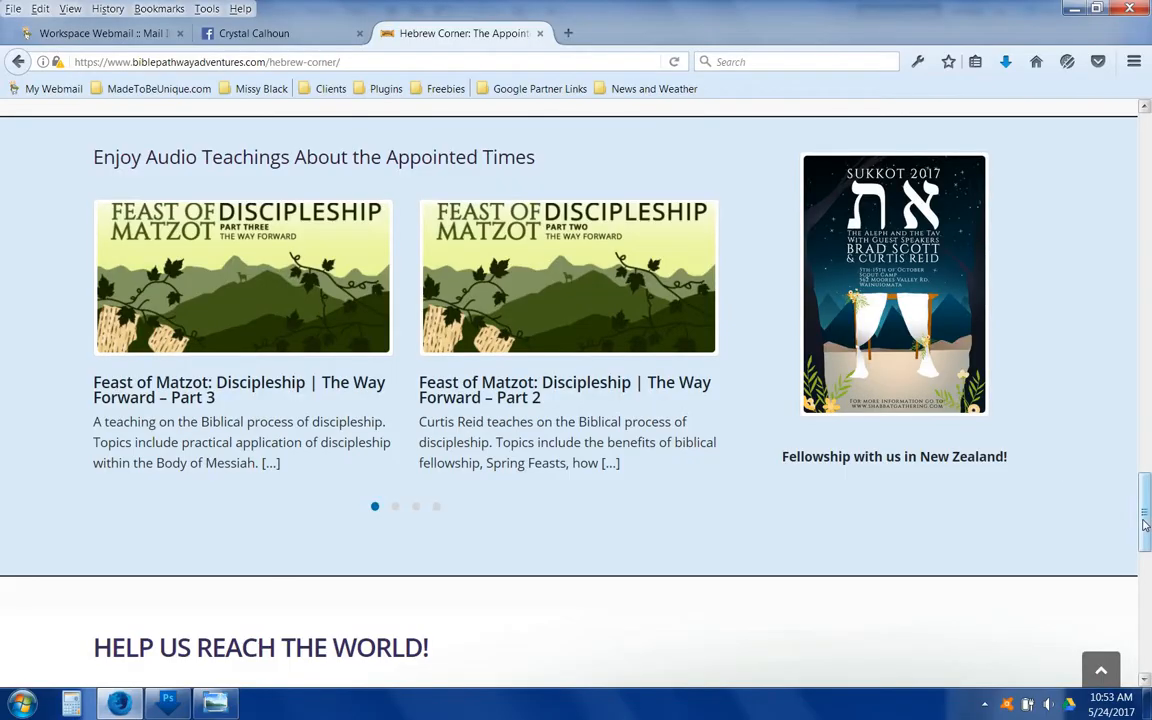
{"action": "left_click_drag", "start_coordinate": [1145, 524], "coordinate": [1145, 596]}
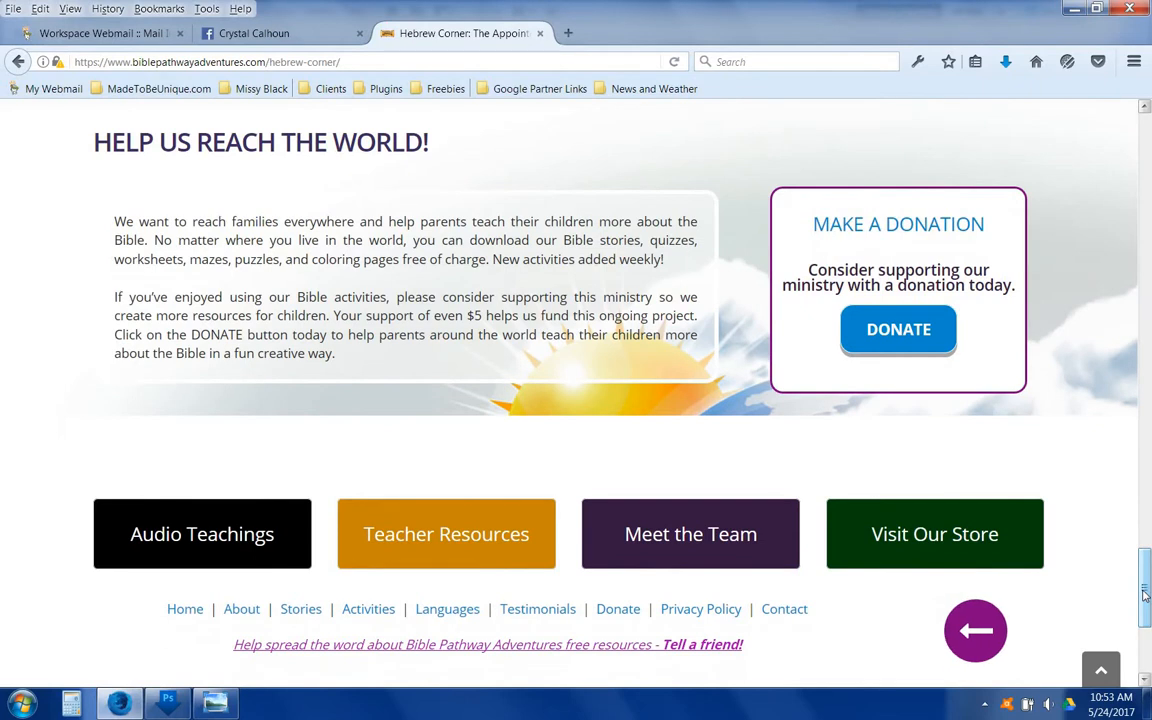
{"action": "left_click", "coordinate": [170, 703]}
{"action": "key", "text": "ctrl+v"}
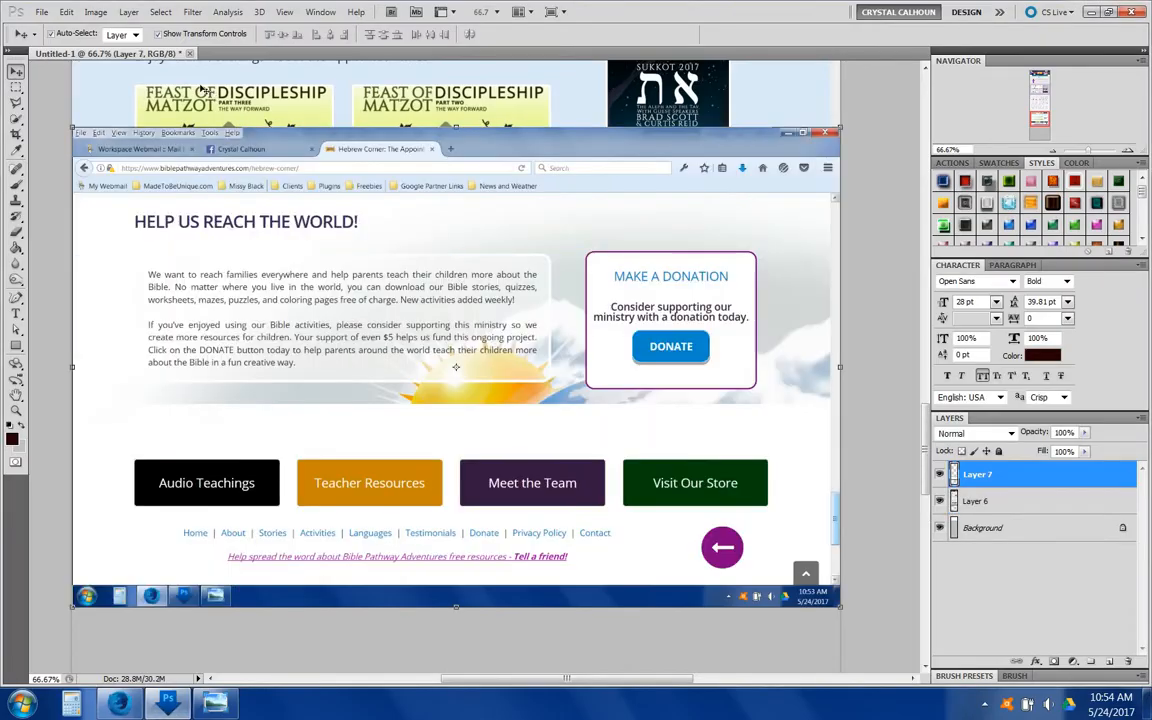
- Select and delete the browser header strip above the "HELP US REACH THE WORLD!" heading on Layer 7, and clear the selection
{"action": "left_click", "coordinate": [16, 87]}
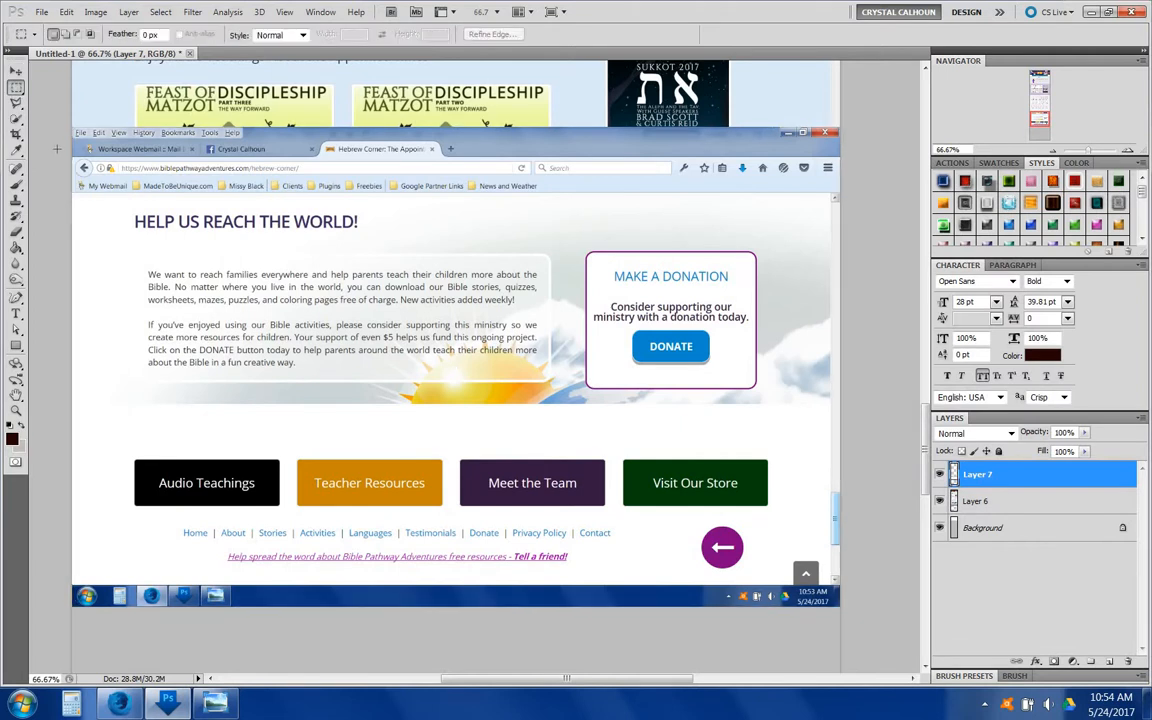
{"action": "left_click_drag", "start_coordinate": [434, 201], "coordinate": [853, 200]}
{"action": "key", "text": "Delete"}
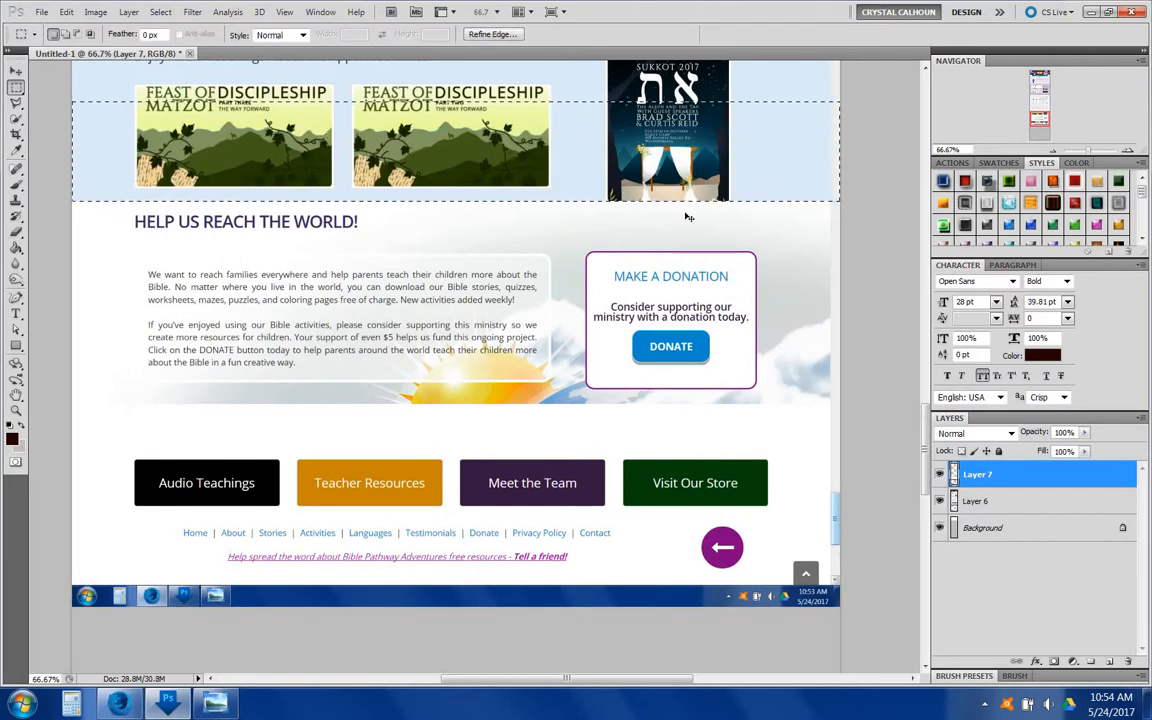
{"action": "key", "text": "ctrl+d"}
- Move the Layer 7 screenshot down so its "HELP US REACH THE WORLD!" heading covers the same heading on Layer 6
{"action": "left_click", "coordinate": [16, 72]}
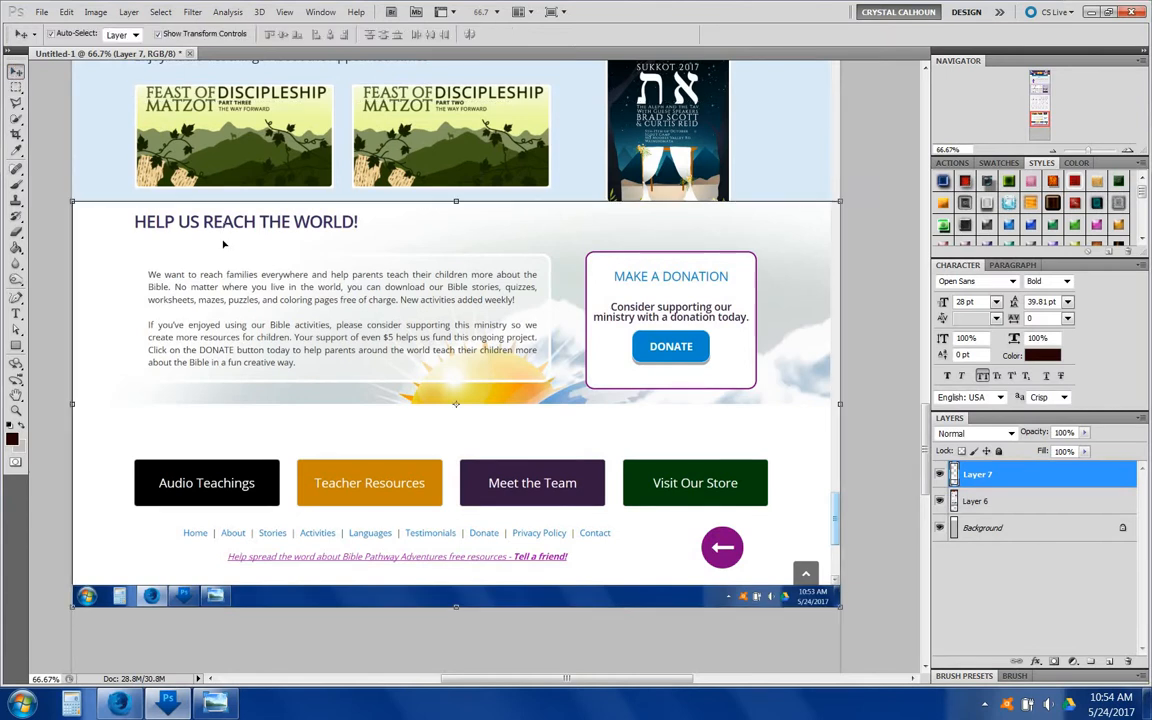
{"action": "left_click_drag", "start_coordinate": [221, 237], "coordinate": [220, 381]}
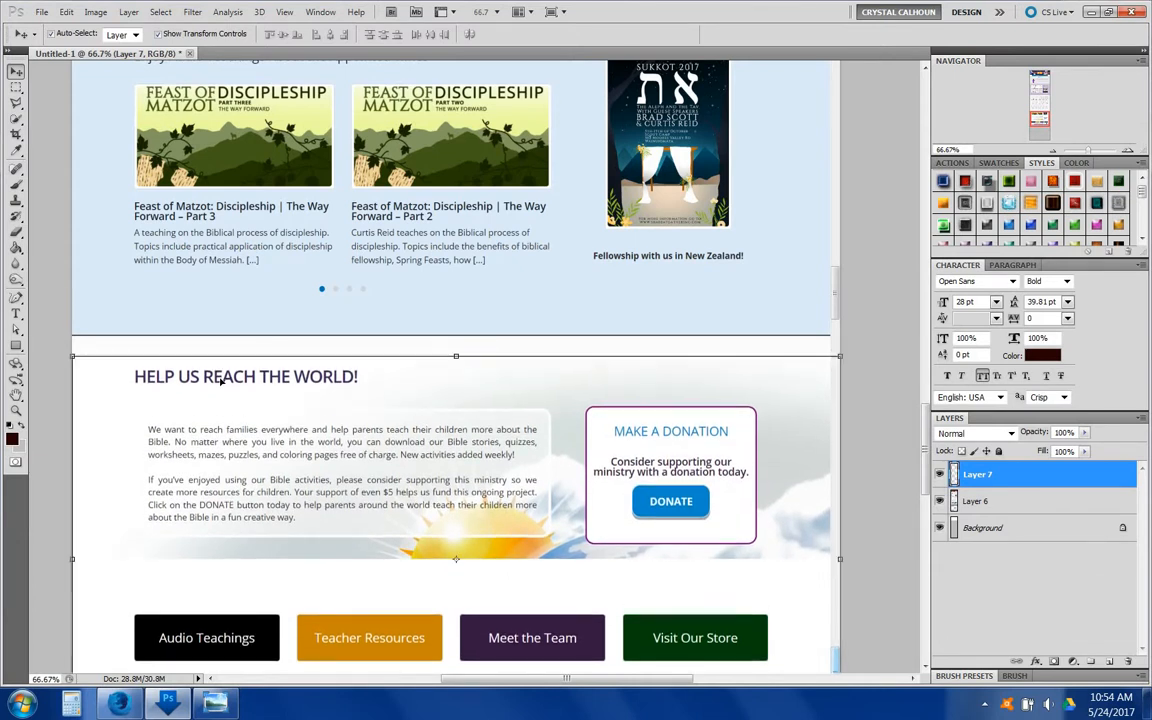
- Inspect the seam between Layer 7 and Layer 6 around the donation section, hiding and showing Layer 7 to compare alignment
{"action": "left_click", "coordinate": [227, 314]}
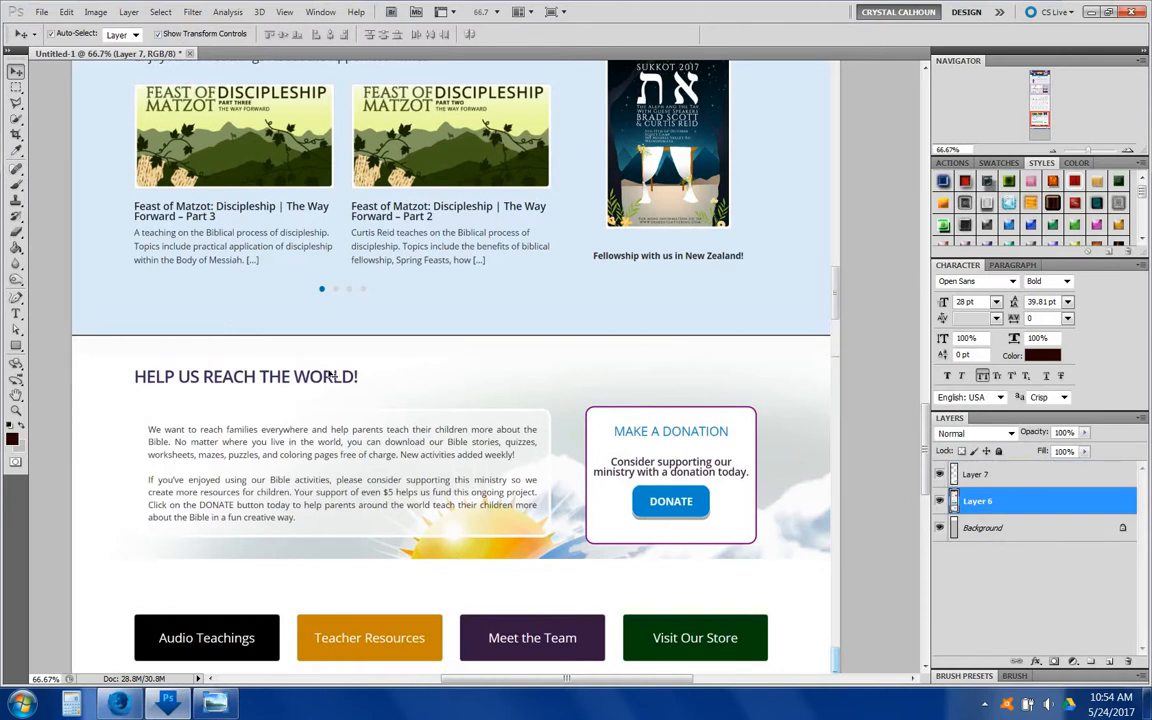
{"action": "left_click", "coordinate": [622, 463]}
{"action": "scroll", "coordinate": [855, 360], "scroll_direction": "down", "scroll_amount": 3}
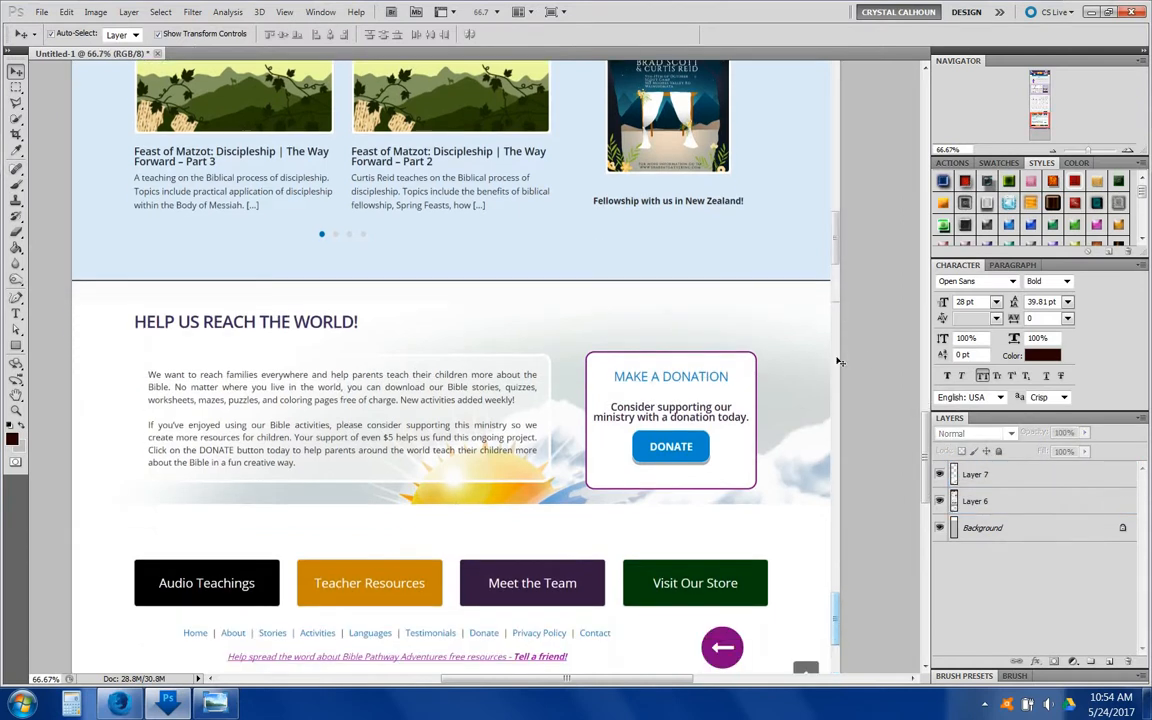
{"action": "scroll", "coordinate": [826, 359], "scroll_direction": "down", "scroll_amount": 1}
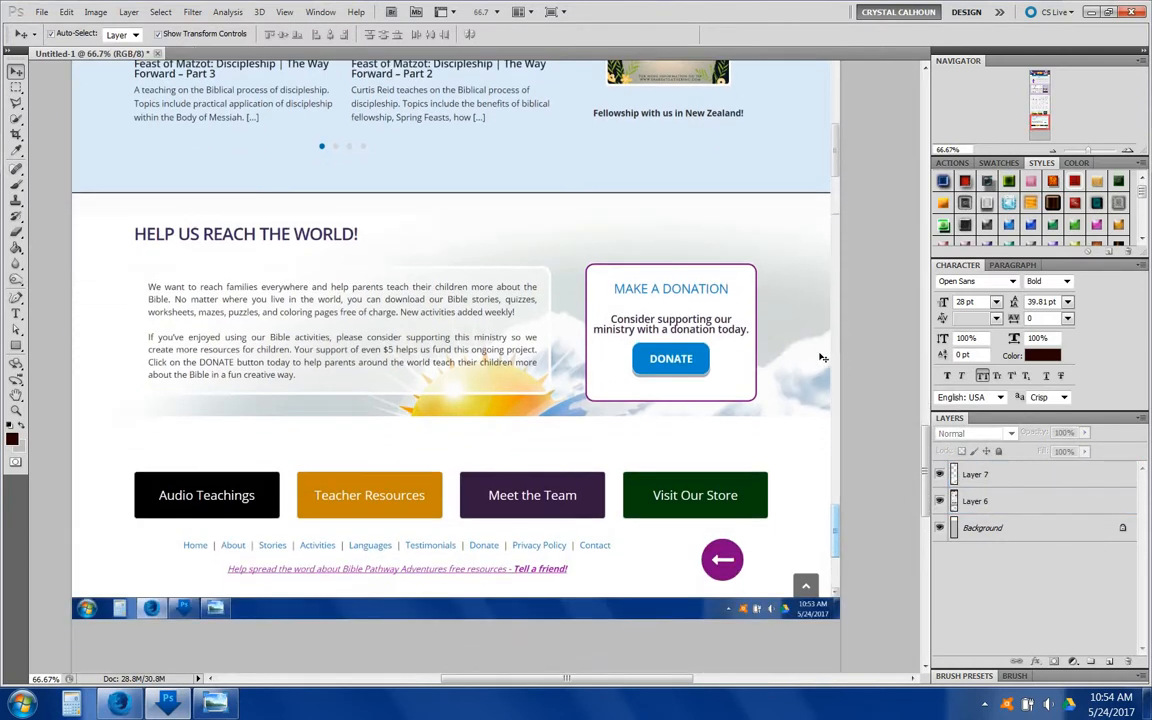
{"action": "left_click", "coordinate": [452, 318]}
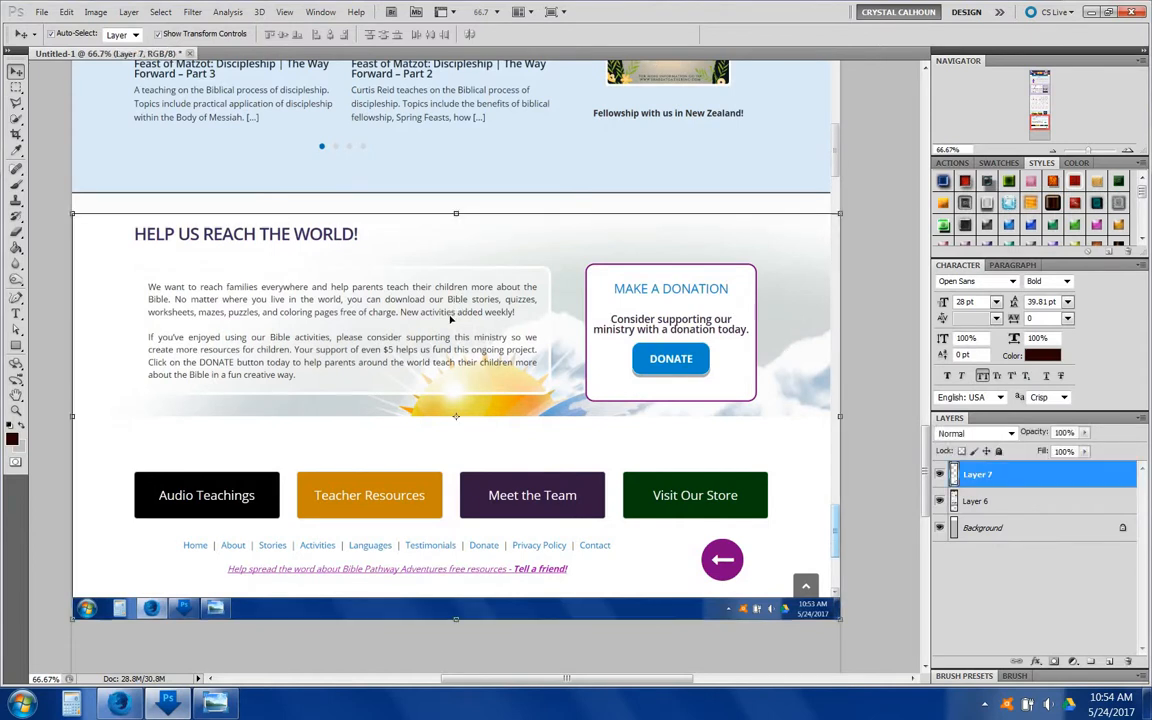
{"action": "left_click", "coordinate": [939, 475]}
{"action": "left_click", "coordinate": [939, 475]}
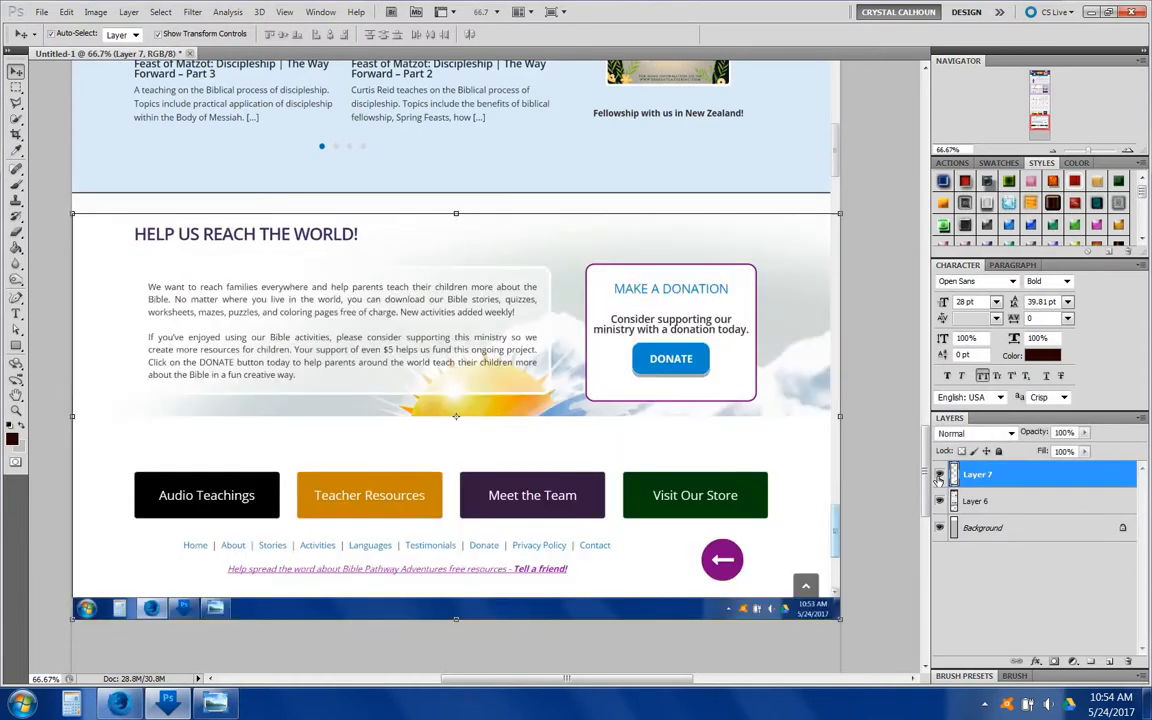
{"action": "left_click", "coordinate": [852, 326]}
{"action": "scroll", "coordinate": [778, 415], "scroll_direction": "up", "scroll_amount": 1}
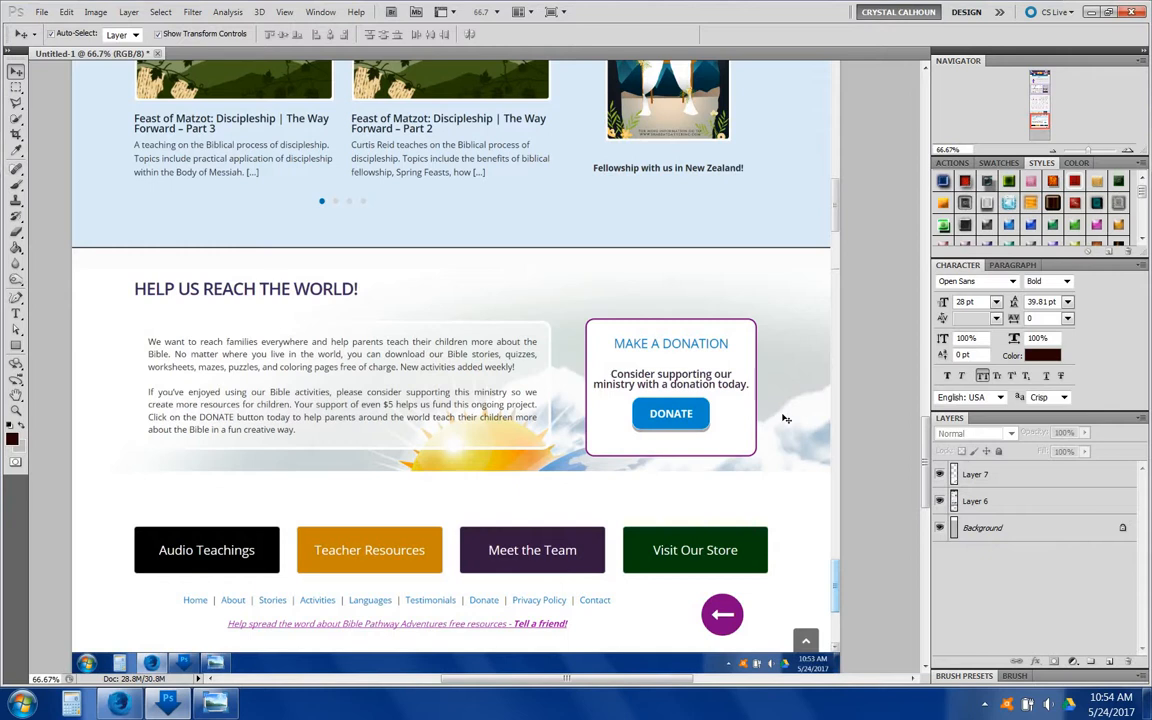
- Merge Layer 7 and Layer 6 into a single layer
{"action": "left_click", "coordinate": [1003, 483]}
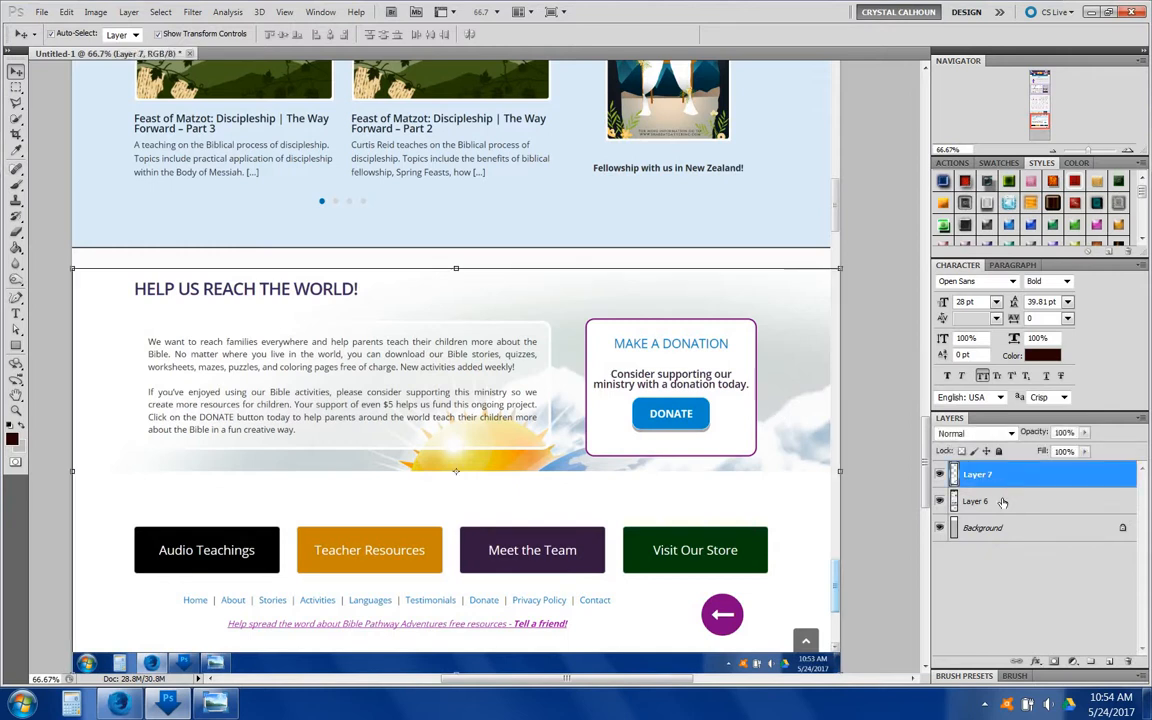
{"action": "left_click", "coordinate": [1003, 502], "text": "shift"}
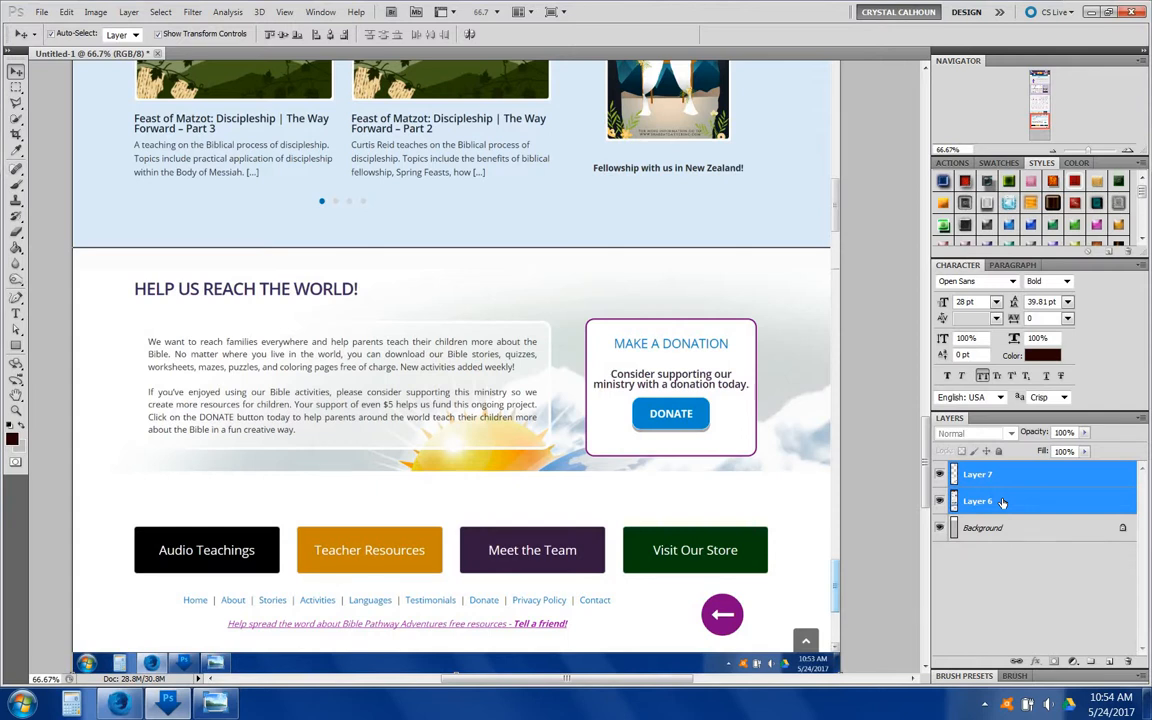
{"action": "right_click", "coordinate": [1004, 502]}
{"action": "left_click", "coordinate": [1020, 452]}
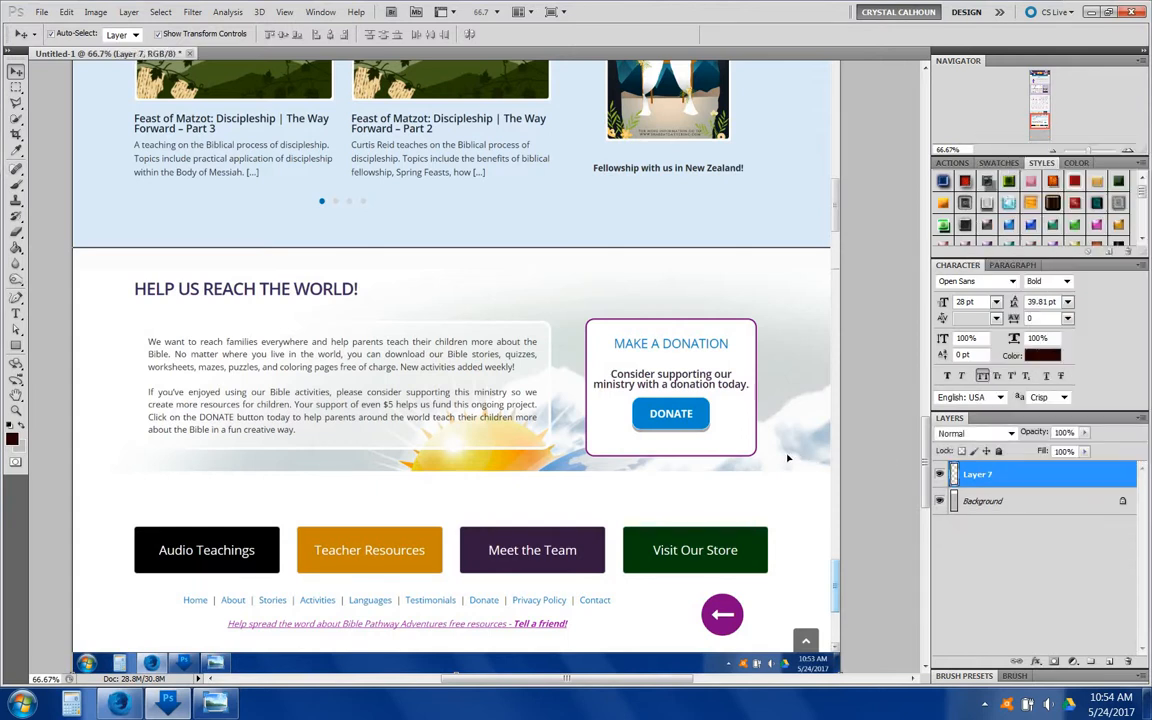
{"action": "left_click_drag", "start_coordinate": [785, 480], "coordinate": [785, 458]}
- Capture the bottom of the web page with its ocean footer in the browser and paste the screenshot below the donation section in Photoshop
{"action": "scroll", "coordinate": [785, 458], "scroll_direction": "down", "scroll_amount": 4}
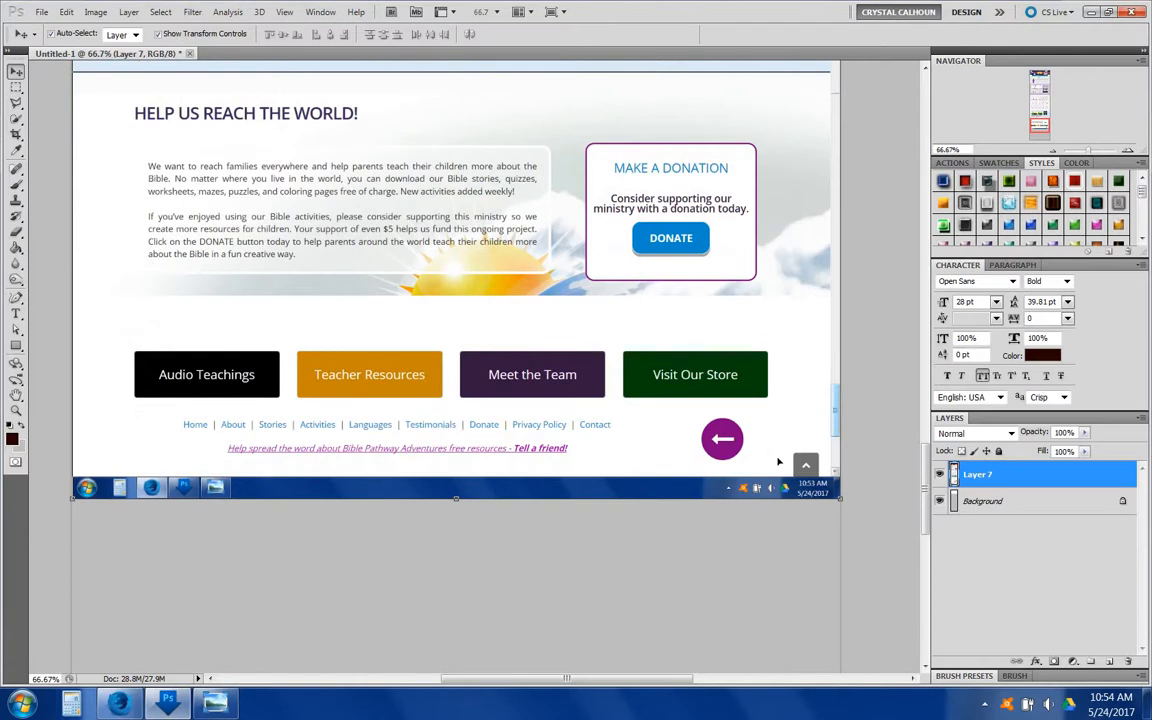
{"action": "scroll", "coordinate": [779, 461], "scroll_direction": "down", "scroll_amount": 1}
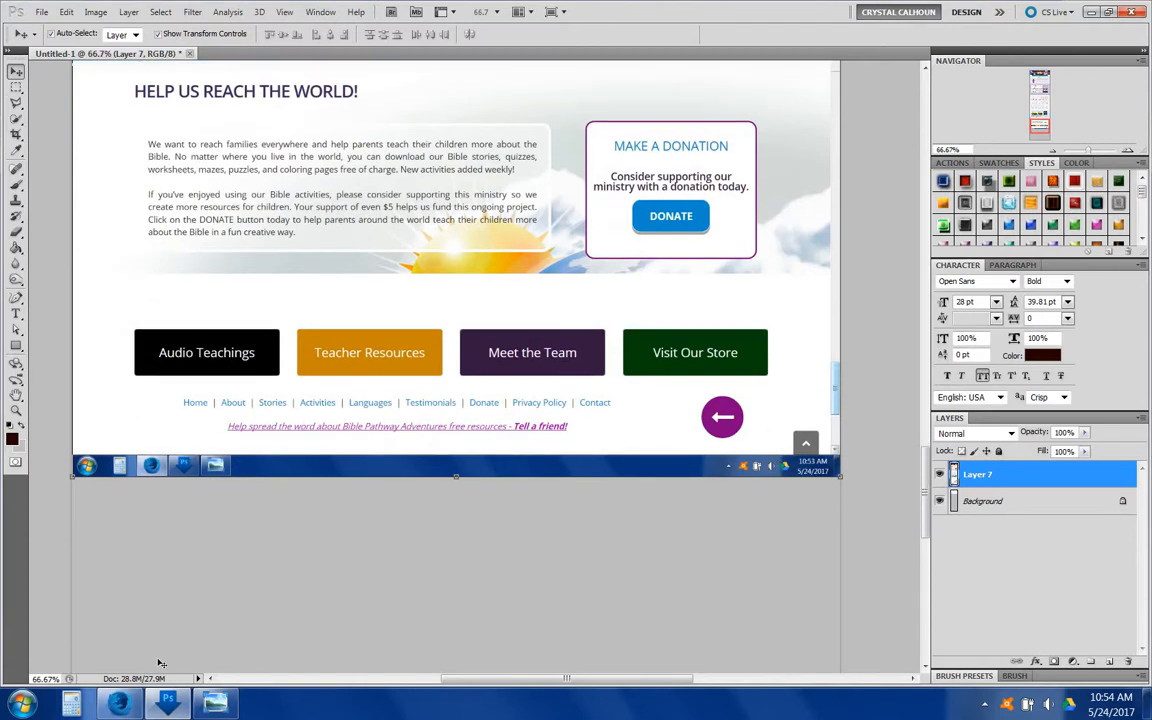
{"action": "mouse_move", "coordinate": [119, 706]}
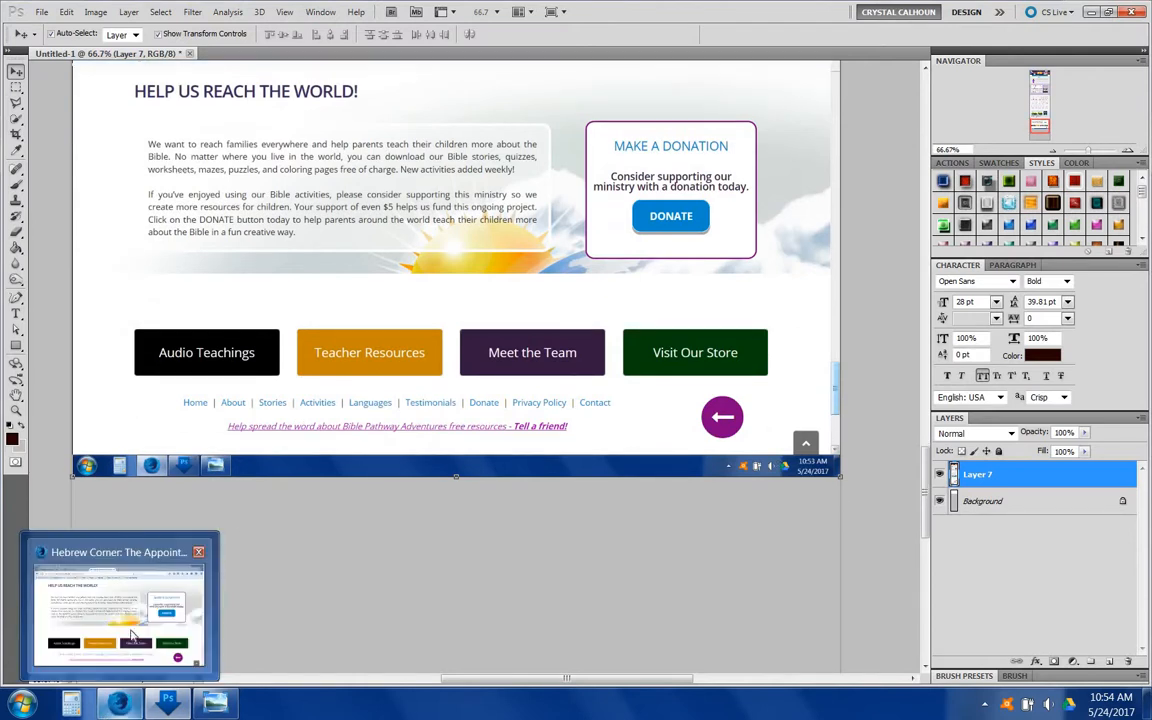
{"action": "left_click", "coordinate": [124, 568]}
{"action": "scroll", "coordinate": [914, 535], "scroll_direction": "down", "scroll_amount": 3}
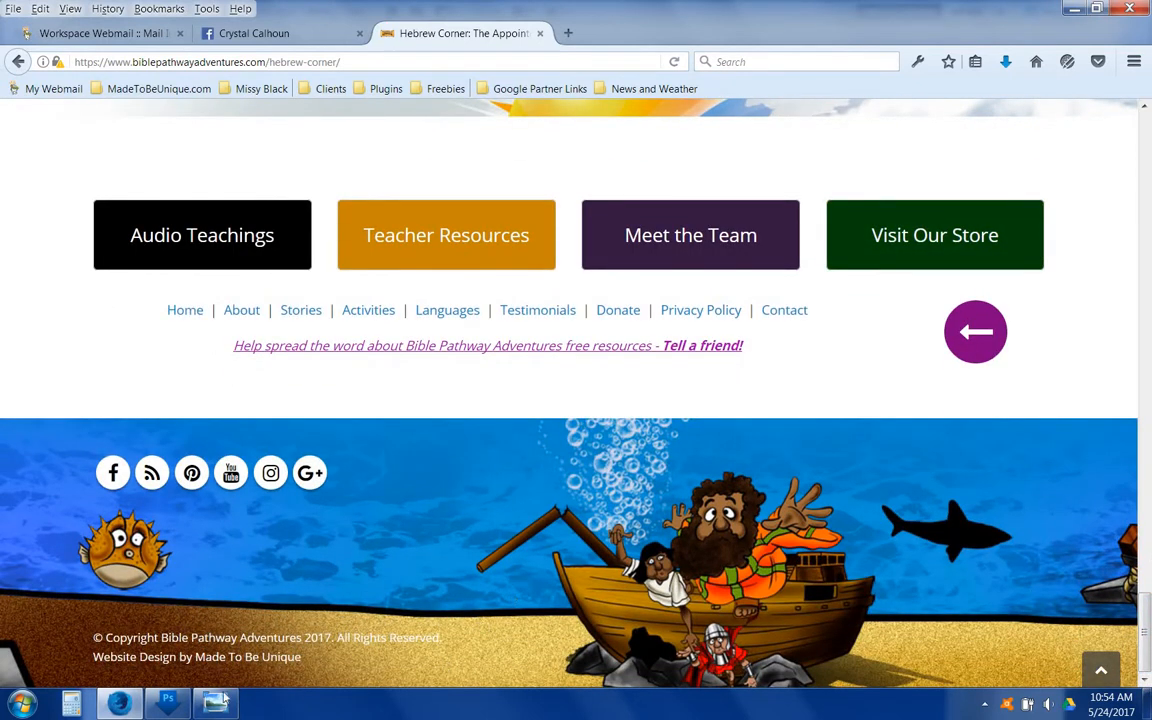
{"action": "left_click", "coordinate": [183, 705]}
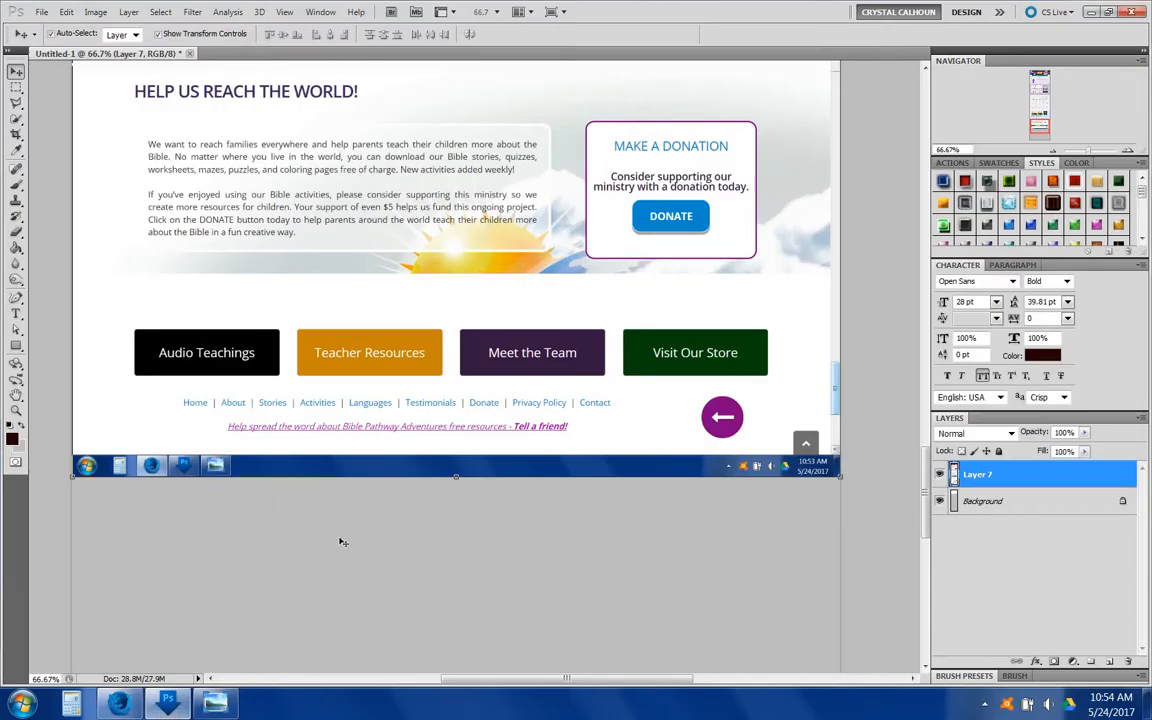
{"action": "scroll", "coordinate": [340, 541], "scroll_direction": "down", "scroll_amount": 5}
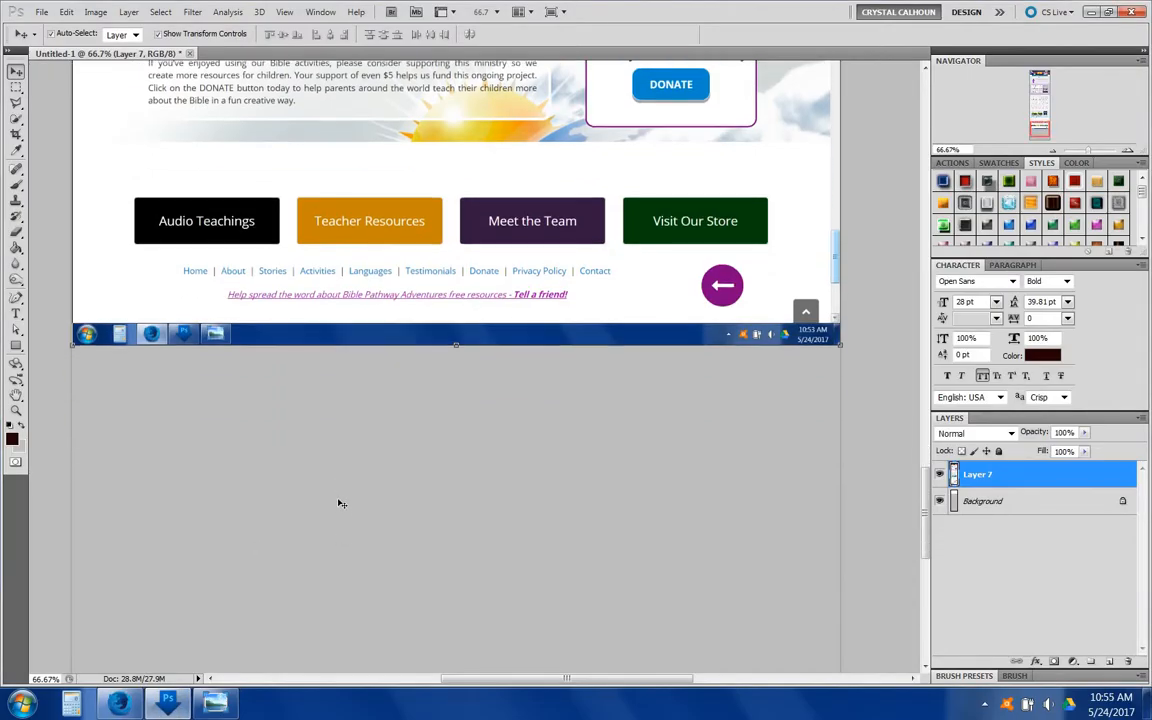
{"action": "key", "text": "ctrl+v"}
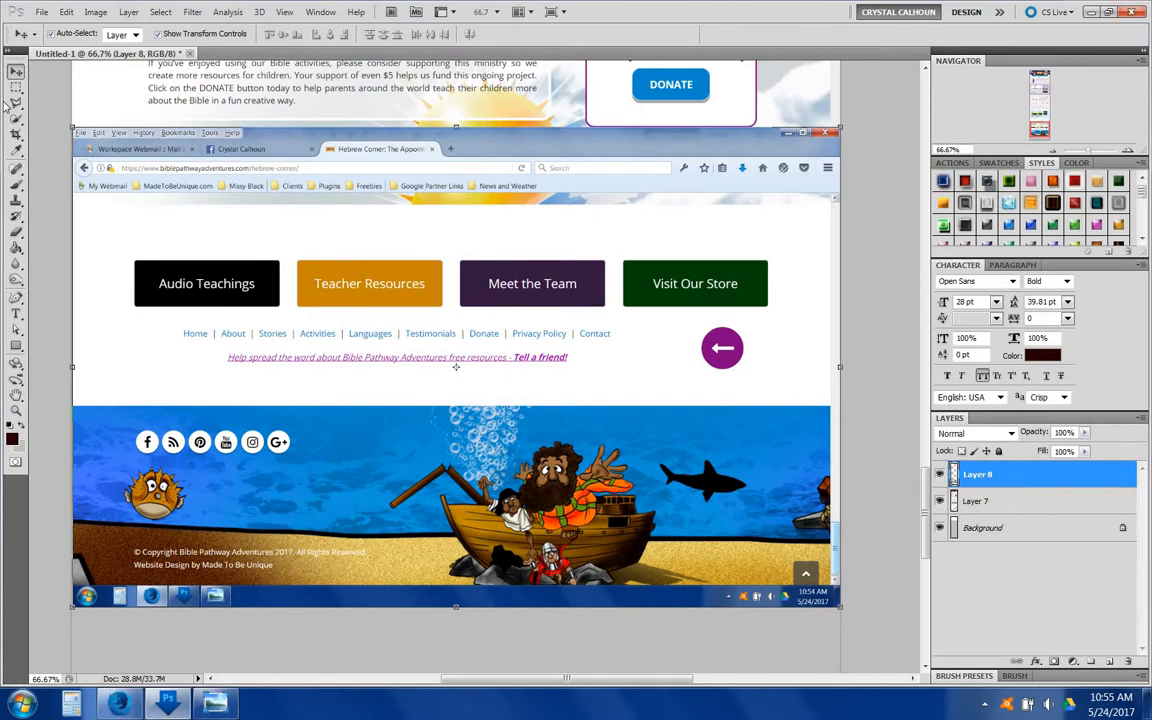
- Select and delete the browser header and sun remnant above the row of four buttons on Layer 8, and clear the selection
{"action": "left_click", "coordinate": [16, 87]}
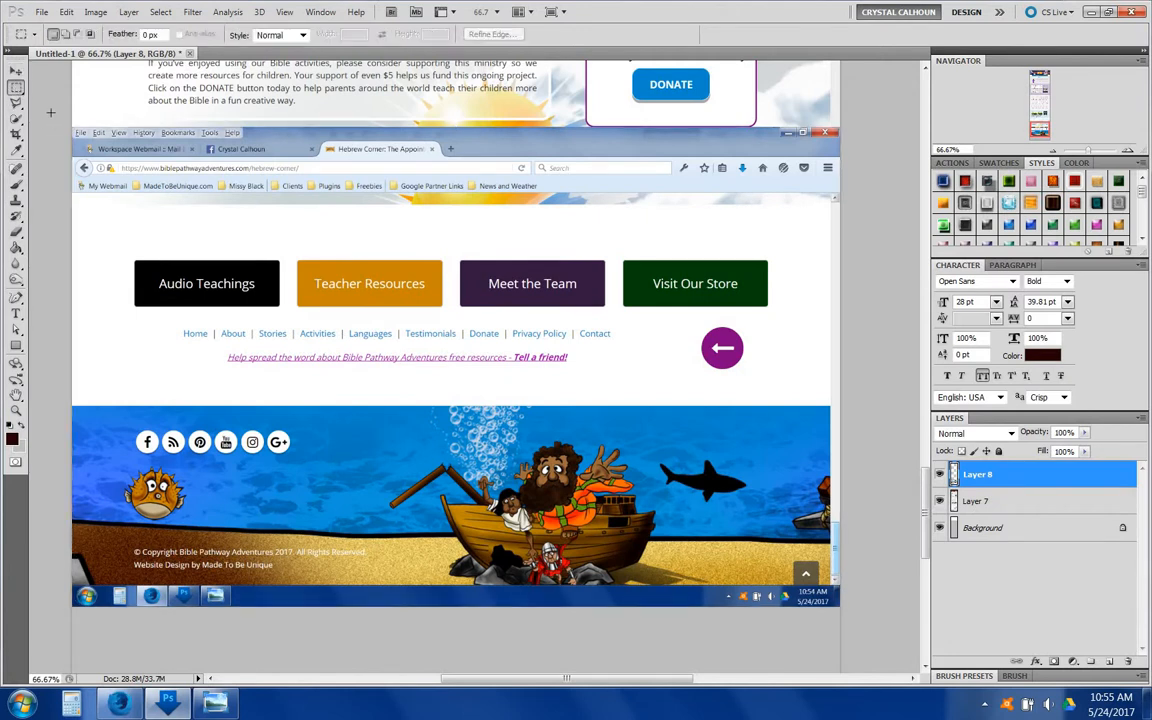
{"action": "left_click_drag", "start_coordinate": [730, 206], "coordinate": [875, 226]}
{"action": "key", "text": "Delete"}
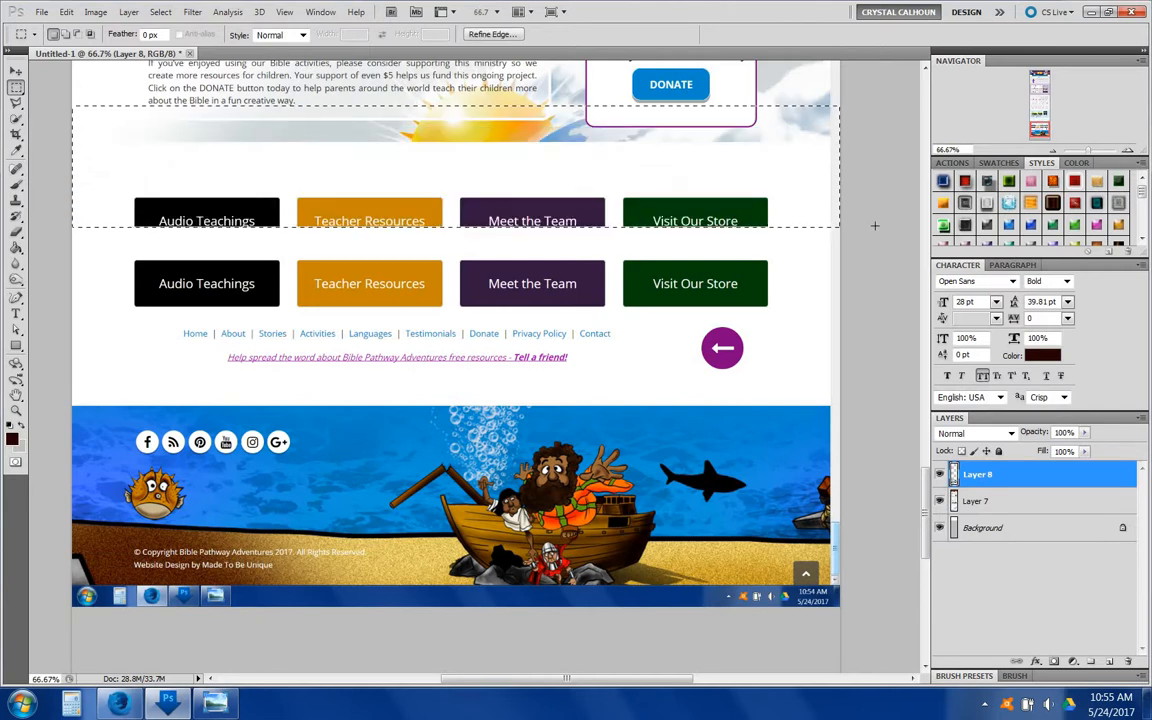
{"action": "key", "text": "ctrl+d"}
- Move the Layer 8 screenshot up so its top edge sits just below the sun banner and covers Layer 7's row of buttons
{"action": "key", "text": "v"}
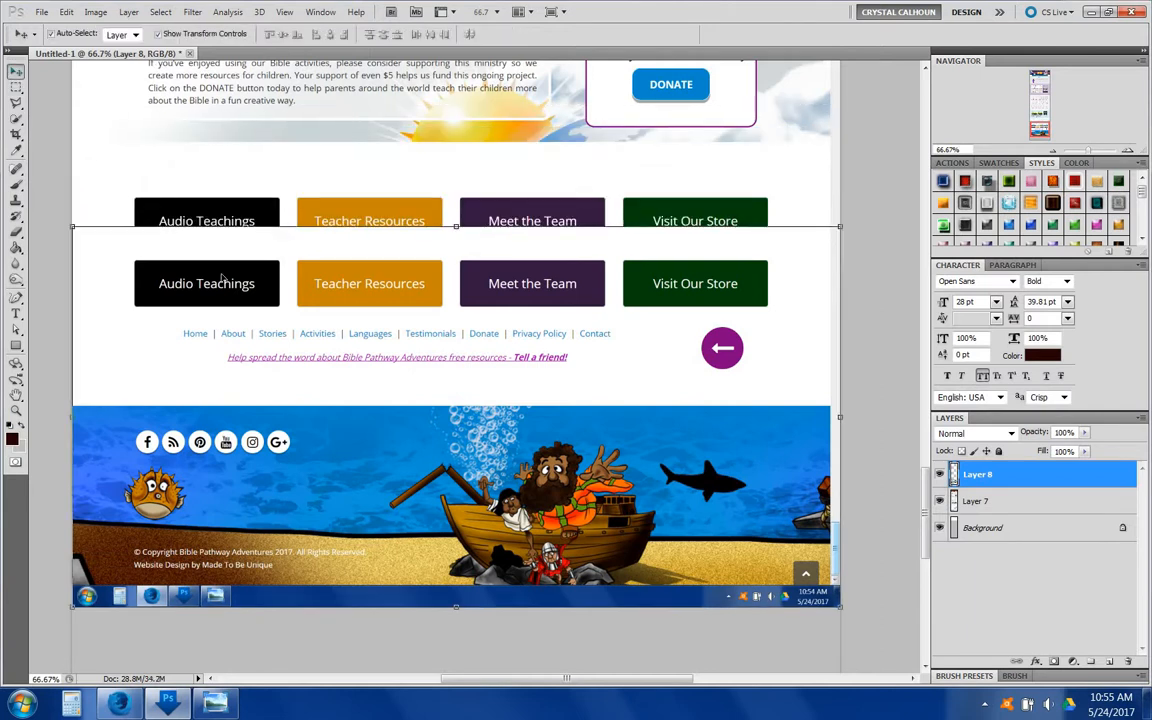
{"action": "scroll", "coordinate": [273, 413], "scroll_direction": "up", "scroll_amount": 2}
{"action": "scroll", "coordinate": [300, 476], "scroll_direction": "up", "scroll_amount": 3}
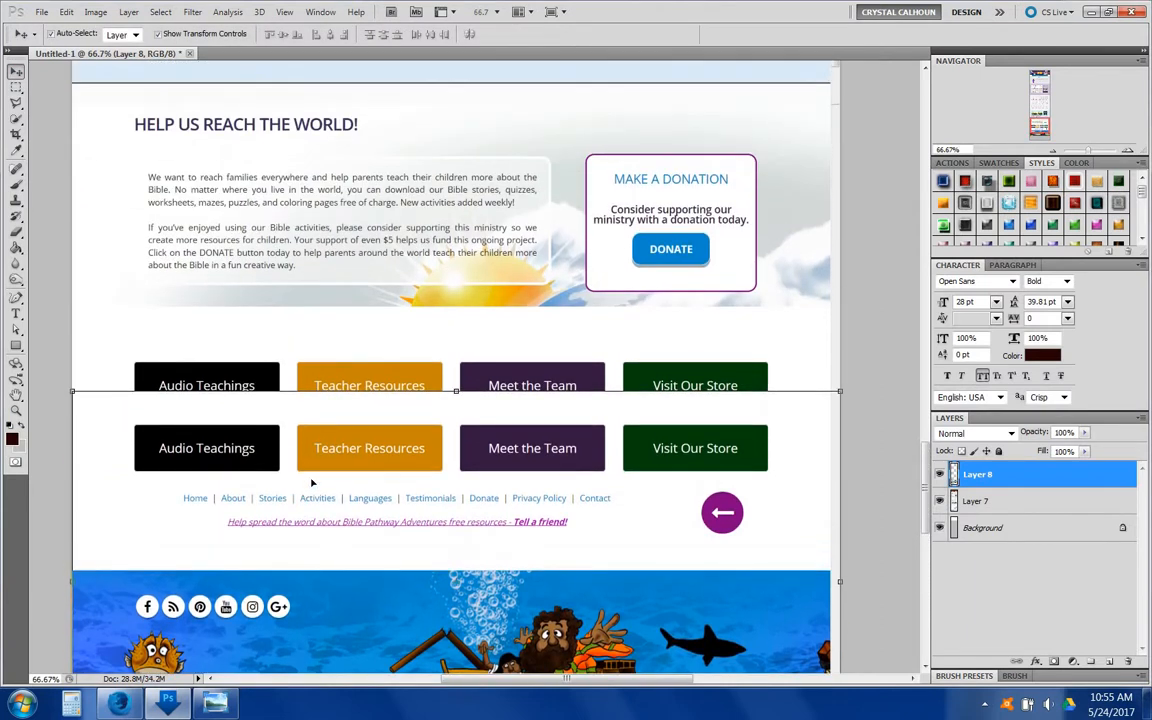
{"action": "left_click_drag", "start_coordinate": [312, 481], "coordinate": [299, 391]}
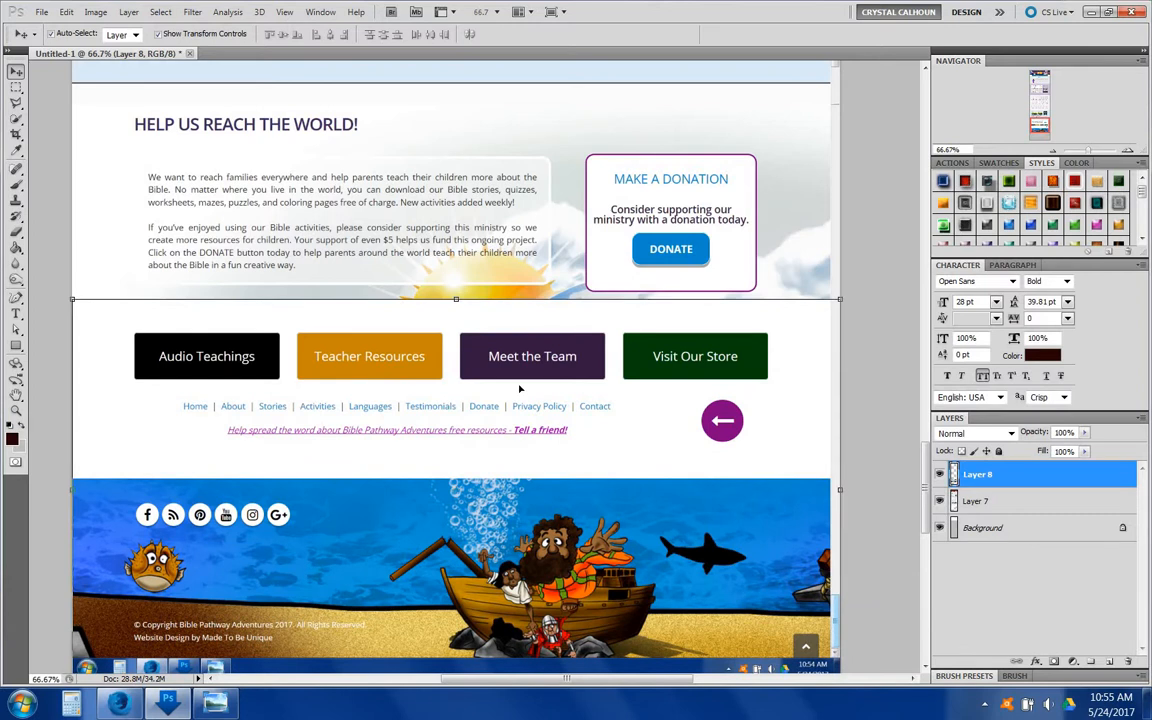
{"action": "mouse_move", "coordinate": [519, 388]}
{"action": "left_mouse_down"}
{"action": "mouse_move", "coordinate": [521, 415]}
{"action": "mouse_move", "coordinate": [521, 402]}
{"action": "left_mouse_up"}
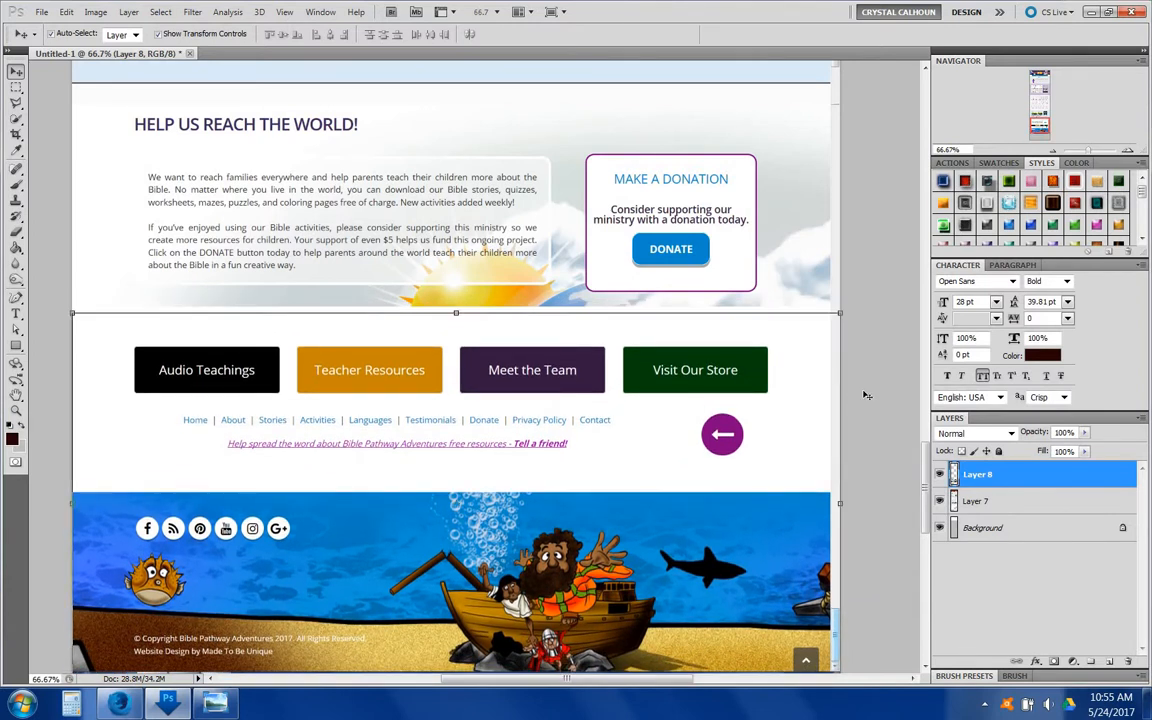
- Hide and show Layer 8 repeatedly to compare its button row with Layer 7's, and examine the seam with the layers deselected
{"action": "left_click", "coordinate": [940, 475]}
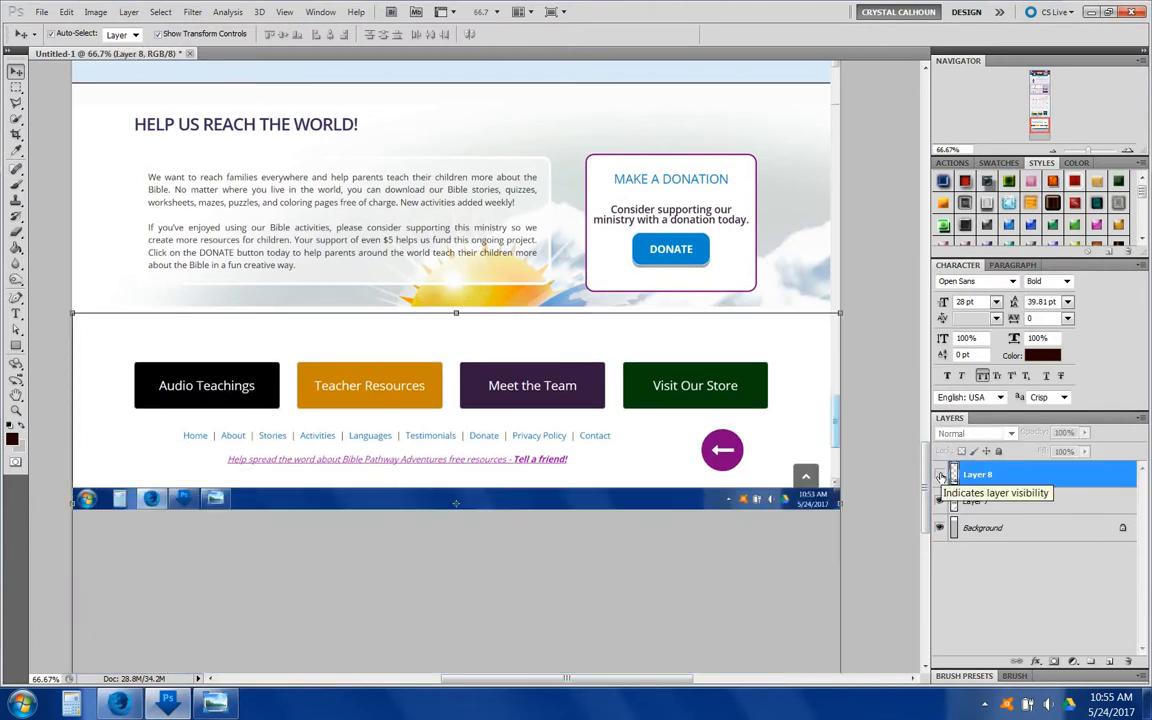
{"action": "left_click", "coordinate": [940, 476]}
{"action": "scroll", "coordinate": [800, 464], "scroll_direction": "down", "scroll_amount": 5}
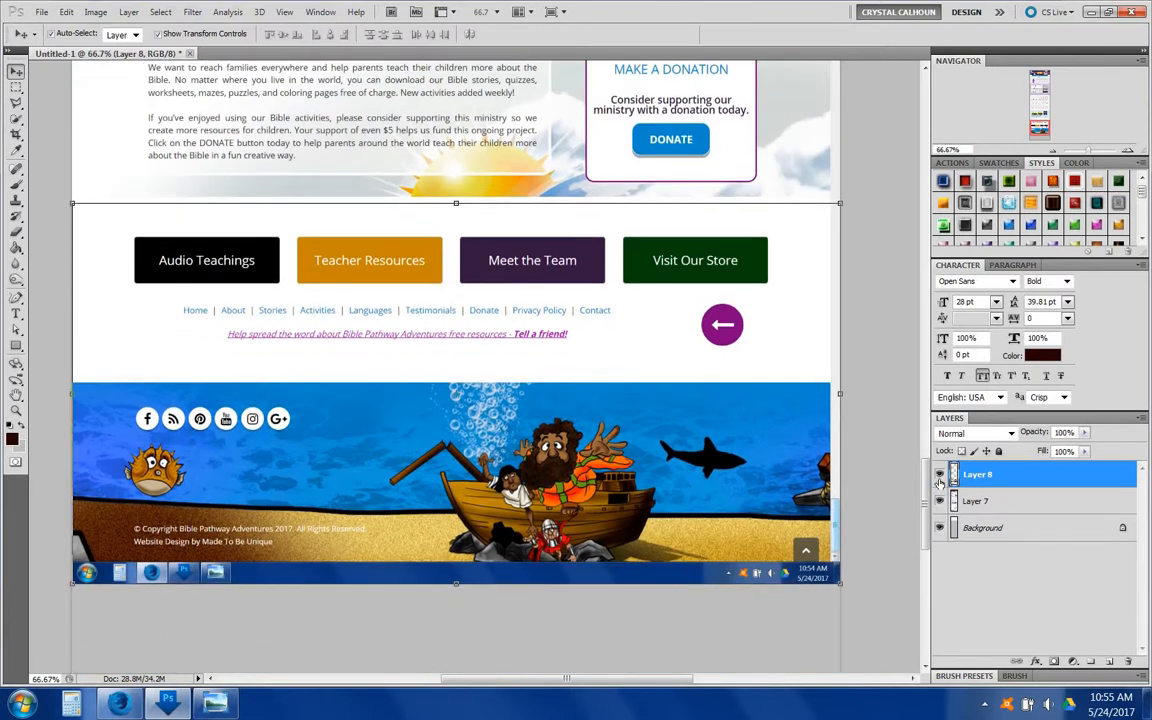
{"action": "left_click", "coordinate": [940, 476]}
{"action": "left_click", "coordinate": [940, 476]}
{"action": "left_click", "coordinate": [940, 476]}
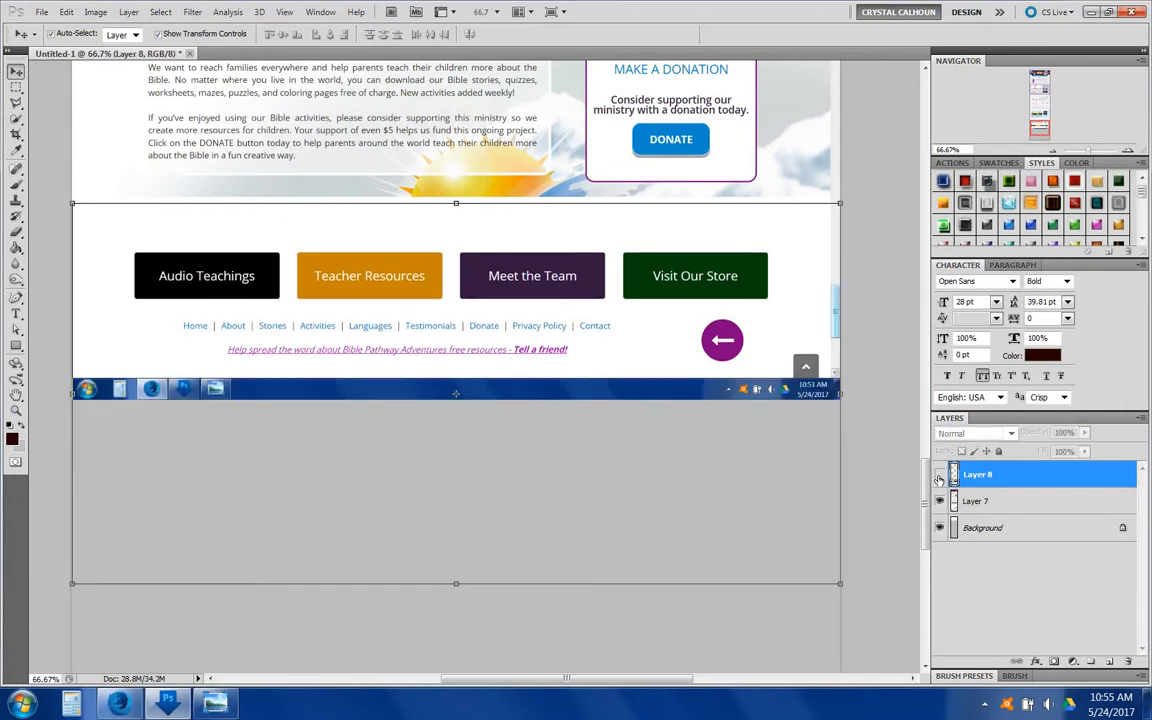
{"action": "left_click", "coordinate": [940, 476]}
{"action": "scroll", "coordinate": [716, 413], "scroll_direction": "up", "scroll_amount": 5}
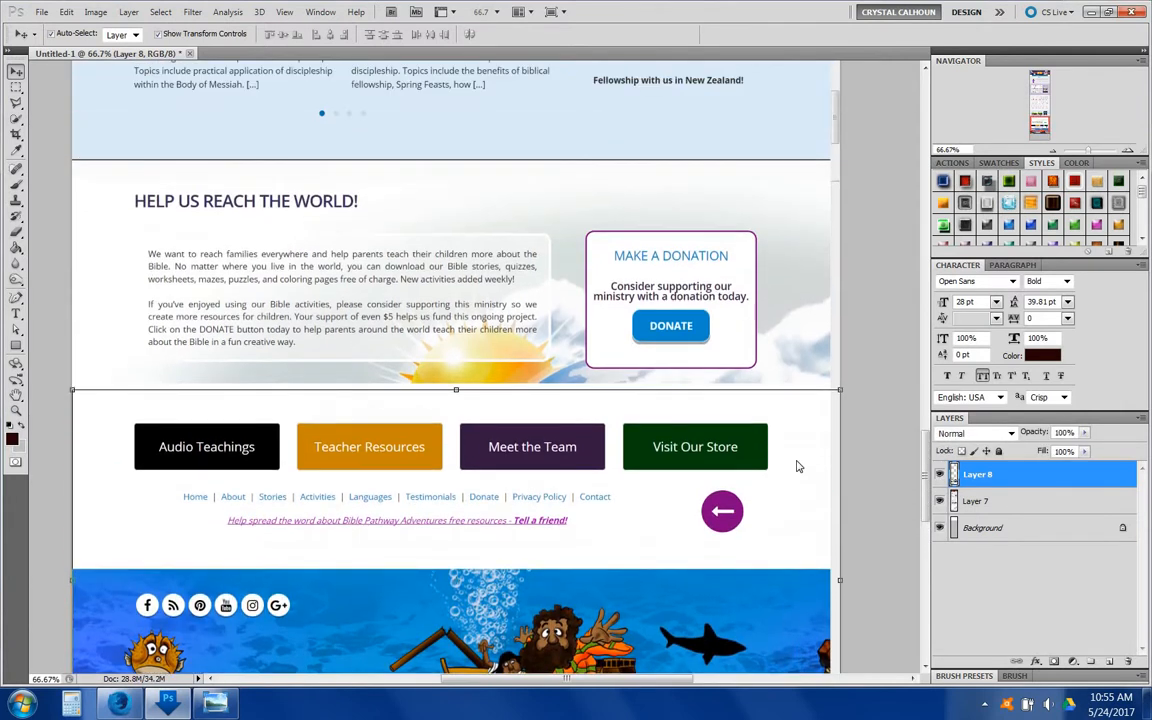
{"action": "left_click", "coordinate": [863, 445]}
{"action": "scroll", "coordinate": [865, 454], "scroll_direction": "up", "scroll_amount": 4}
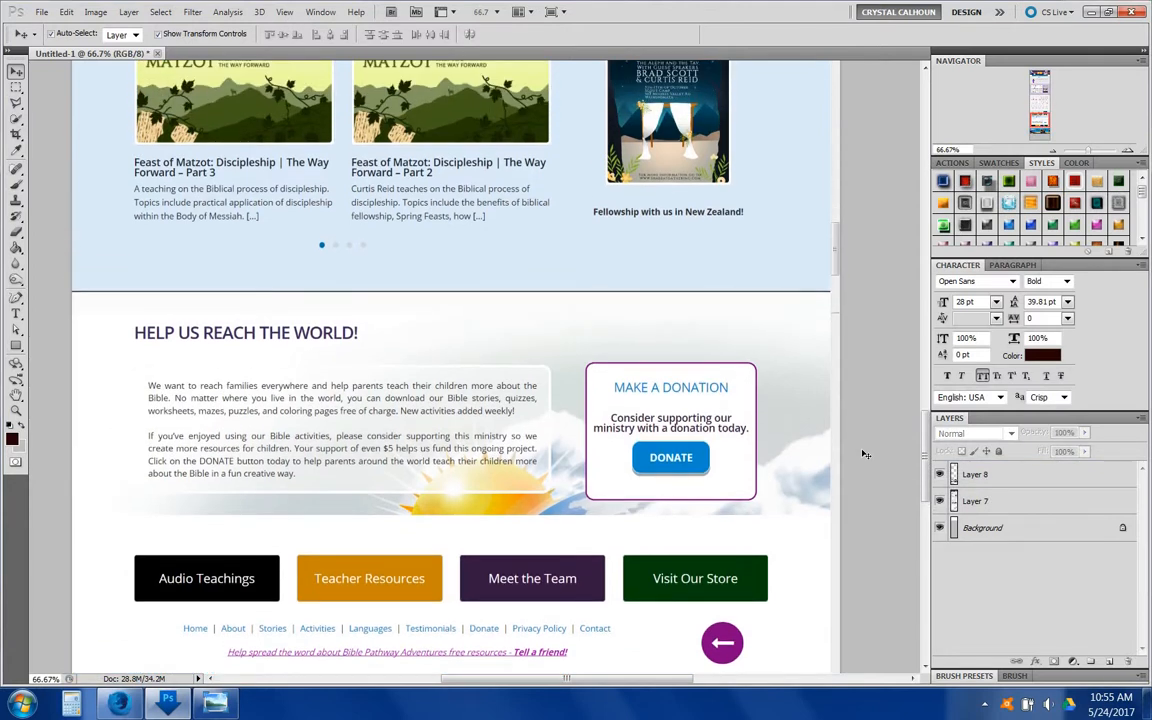
{"action": "scroll", "coordinate": [865, 454], "scroll_direction": "down", "scroll_amount": 1}
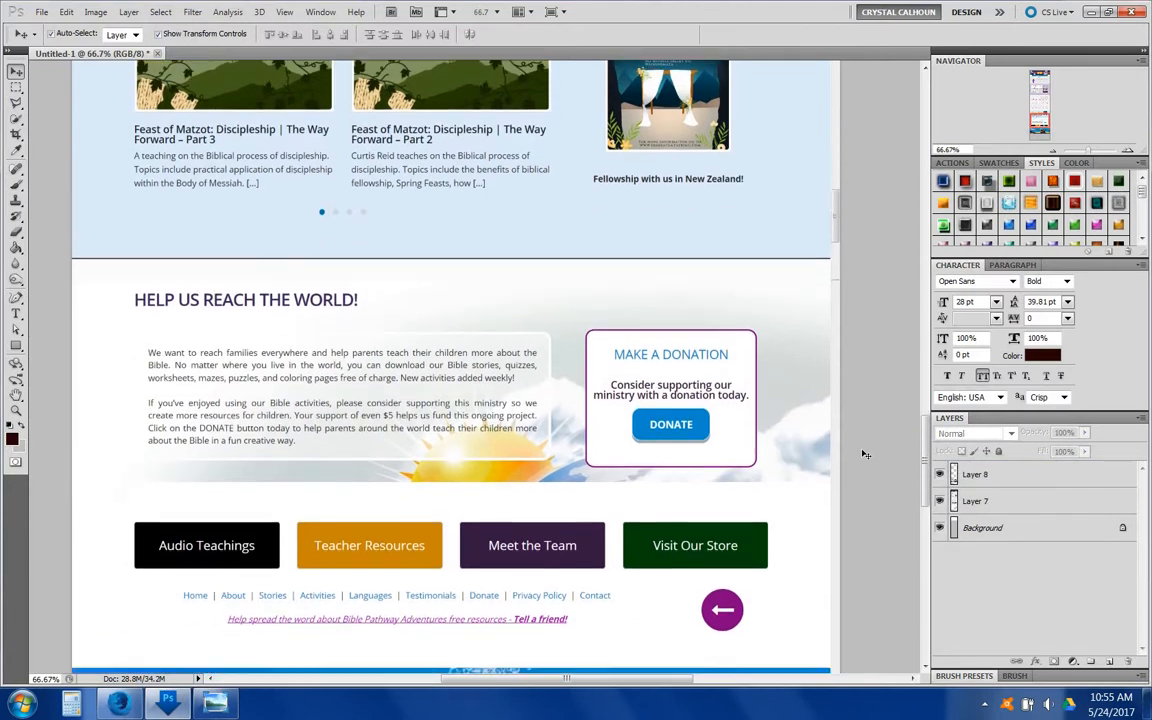
- Merge Layer 7 and Layer 8 into a single layer above the Background
{"action": "left_click", "coordinate": [1055, 151]}
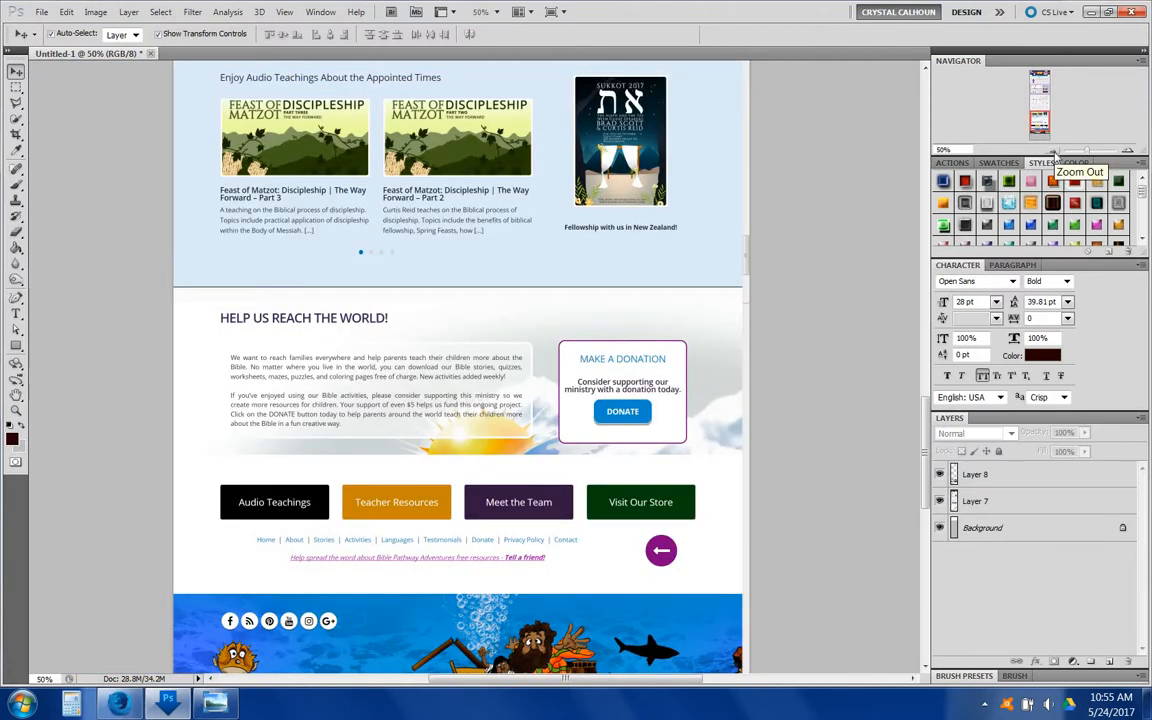
{"action": "left_click", "coordinate": [1055, 151]}
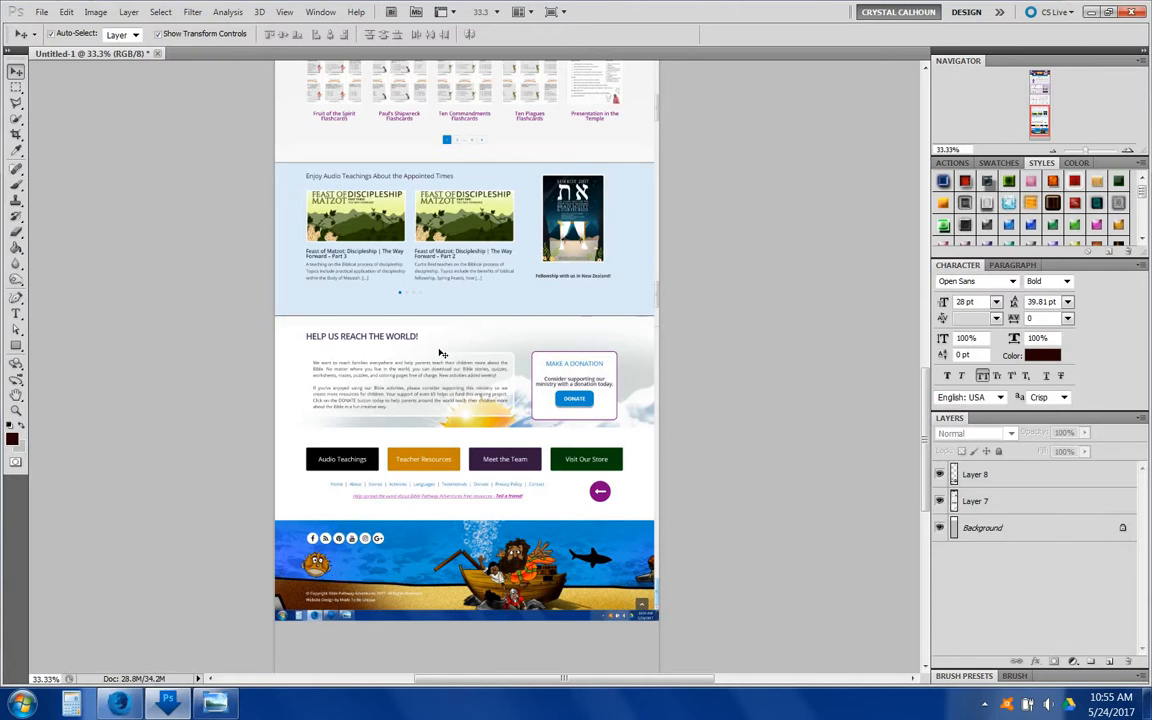
{"action": "left_click", "coordinate": [496, 376]}
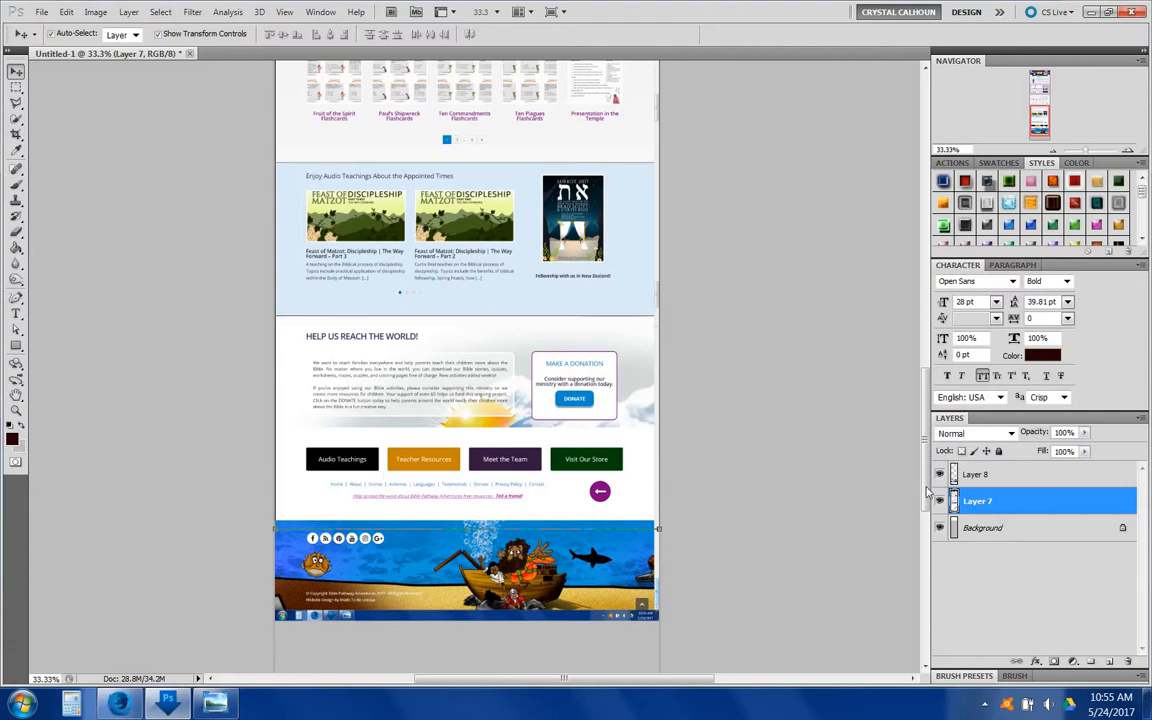
{"action": "left_click", "coordinate": [991, 482], "text": "shift"}
{"action": "right_click", "coordinate": [985, 476]}
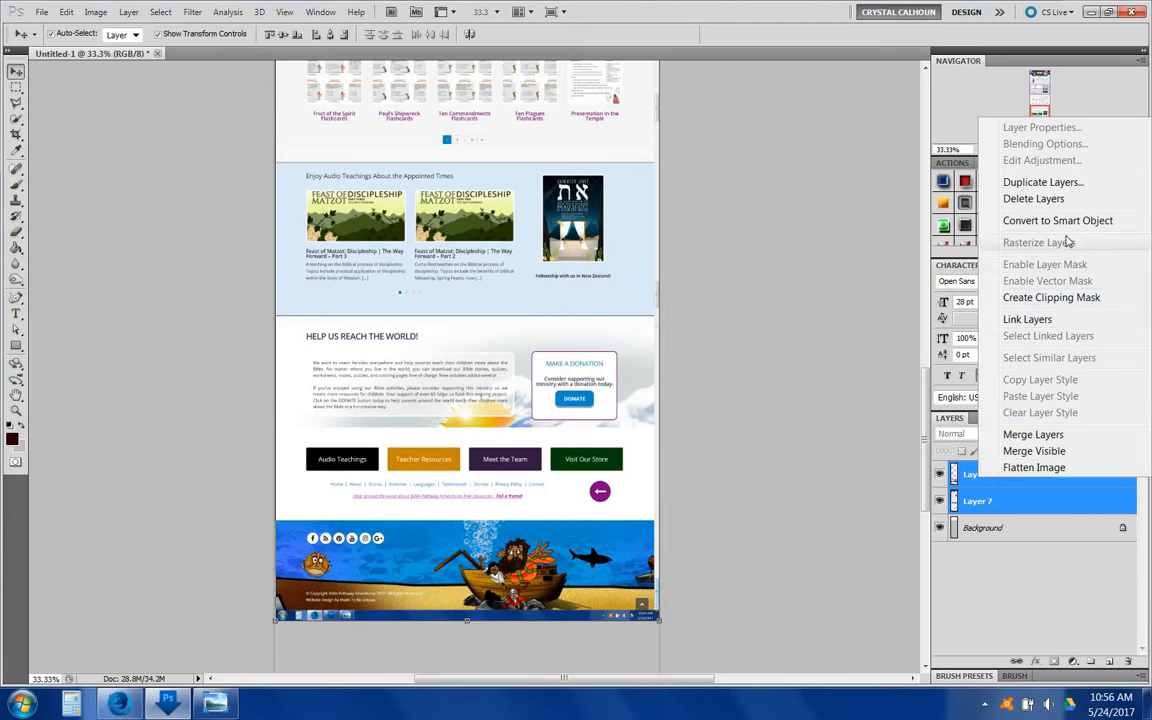
{"action": "left_click", "coordinate": [1020, 434]}
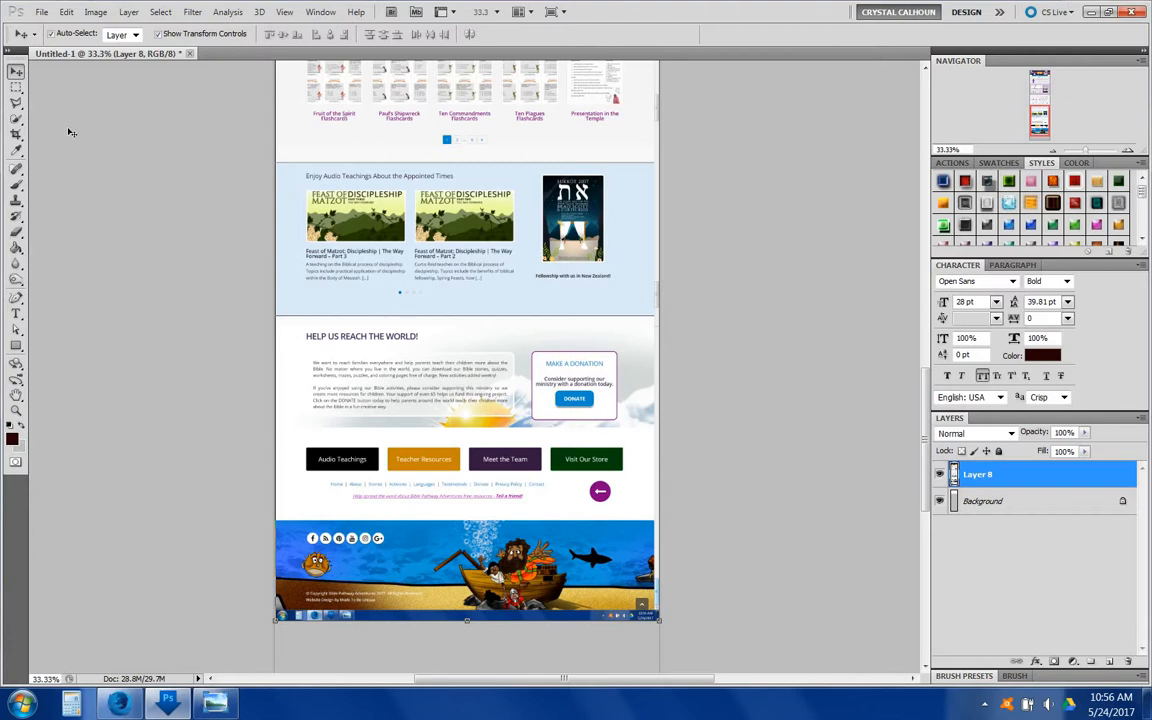
- Draw a crop frame around the whole stitched page and pull its right edge in to exclude the browser scrollbar
{"action": "left_click", "coordinate": [16, 133]}
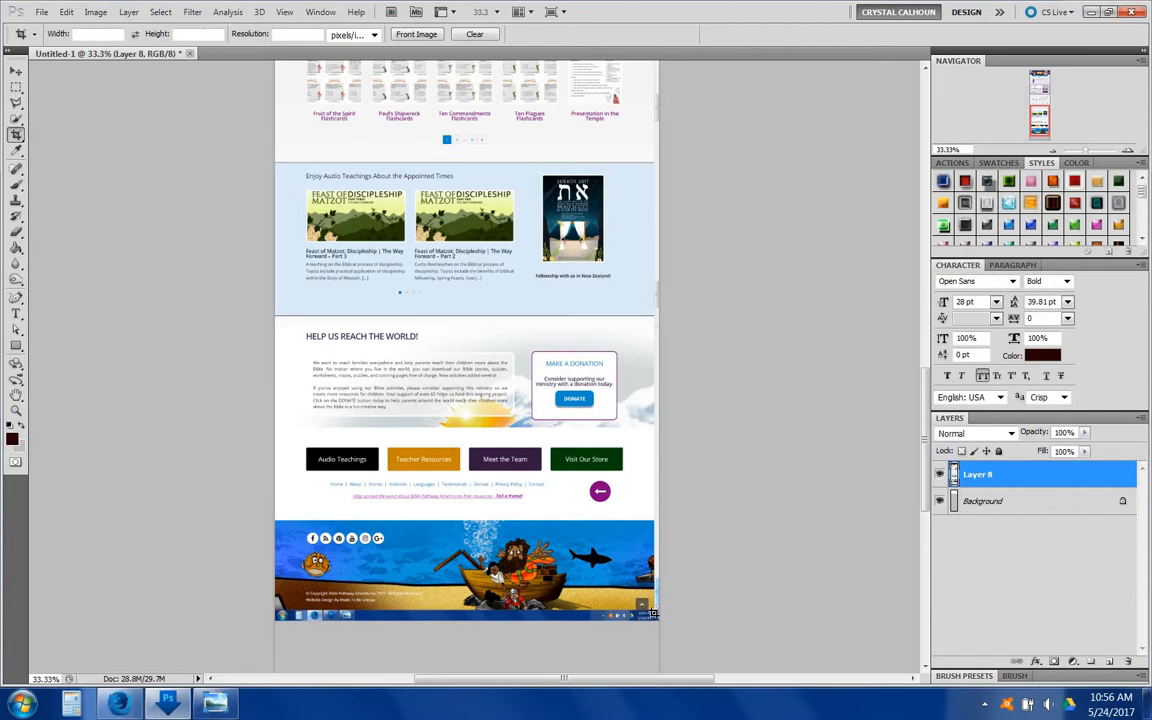
{"action": "left_click_drag", "start_coordinate": [652, 614], "coordinate": [274, 299]}
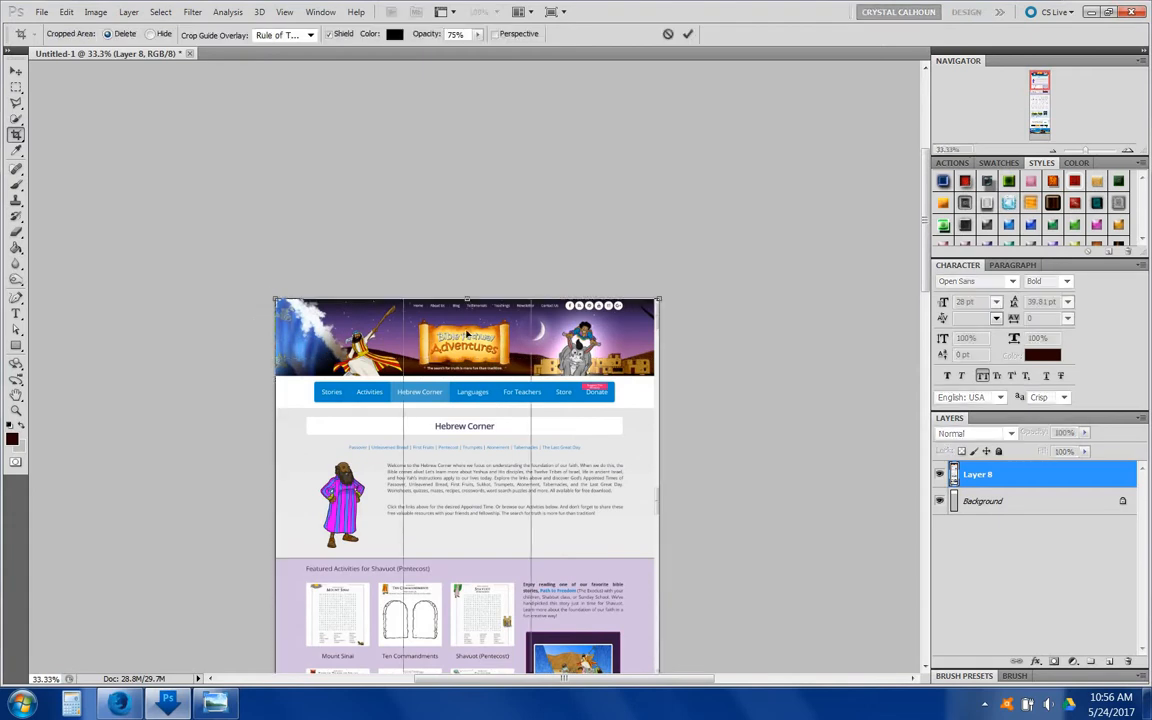
{"action": "left_click", "coordinate": [1128, 150]}
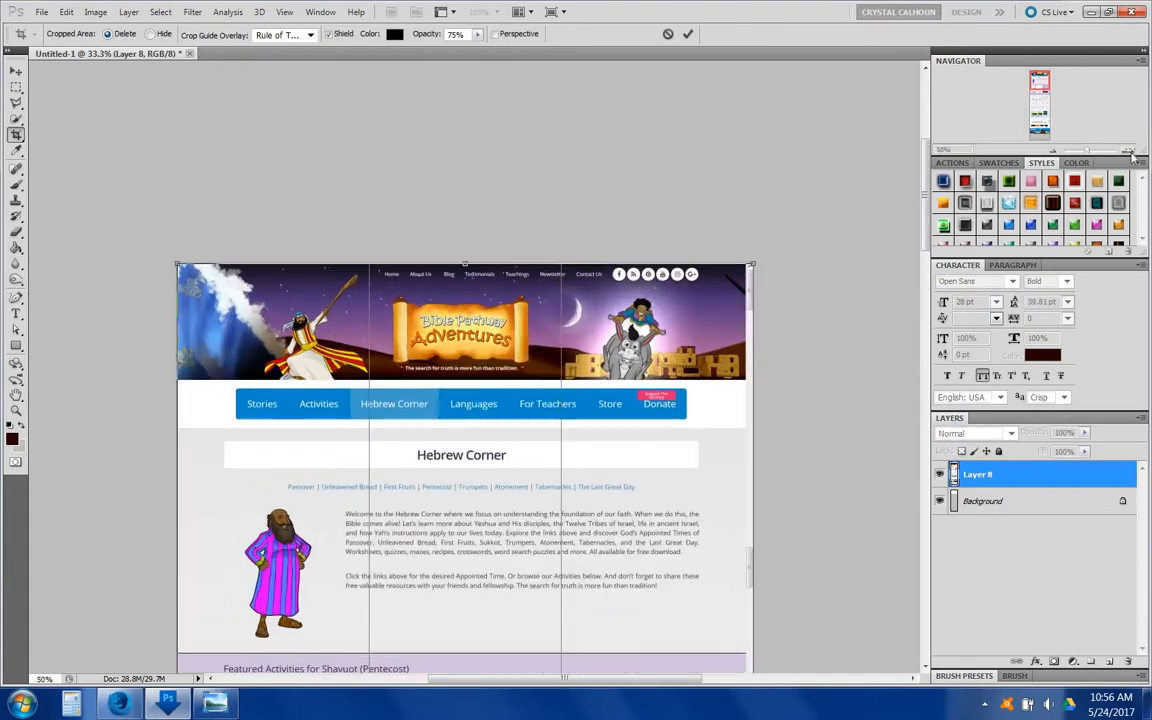
{"action": "left_click", "coordinate": [1128, 150]}
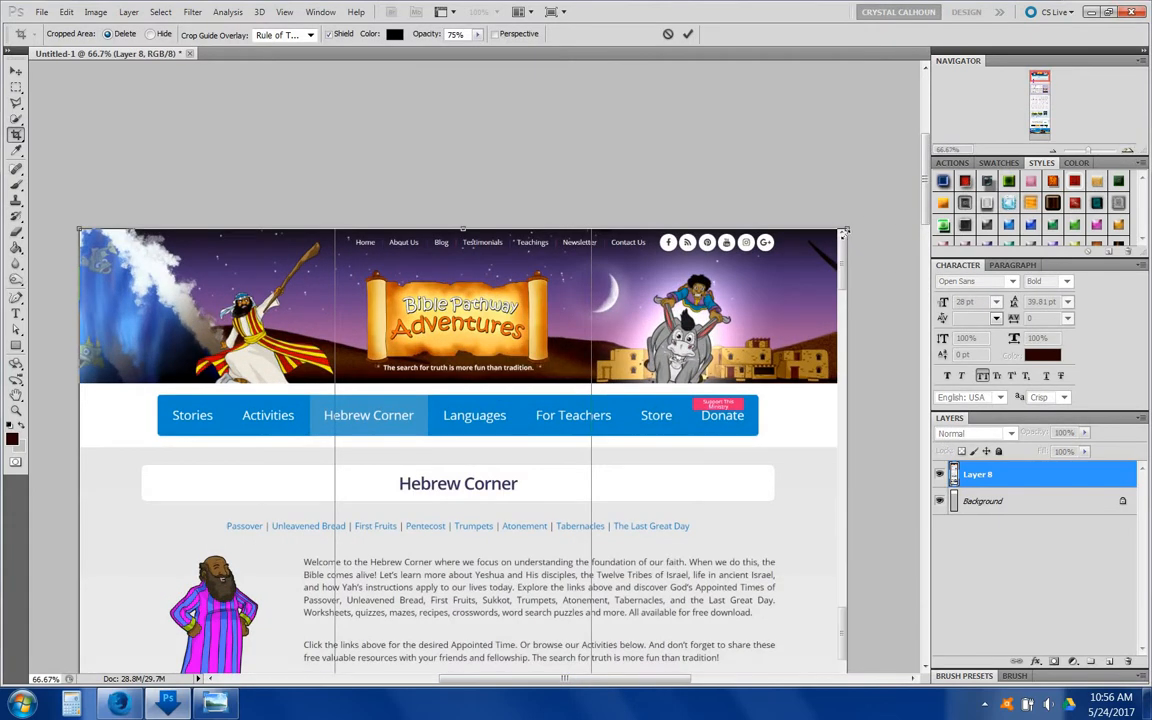
{"action": "left_click_drag", "start_coordinate": [848, 225], "coordinate": [838, 226]}
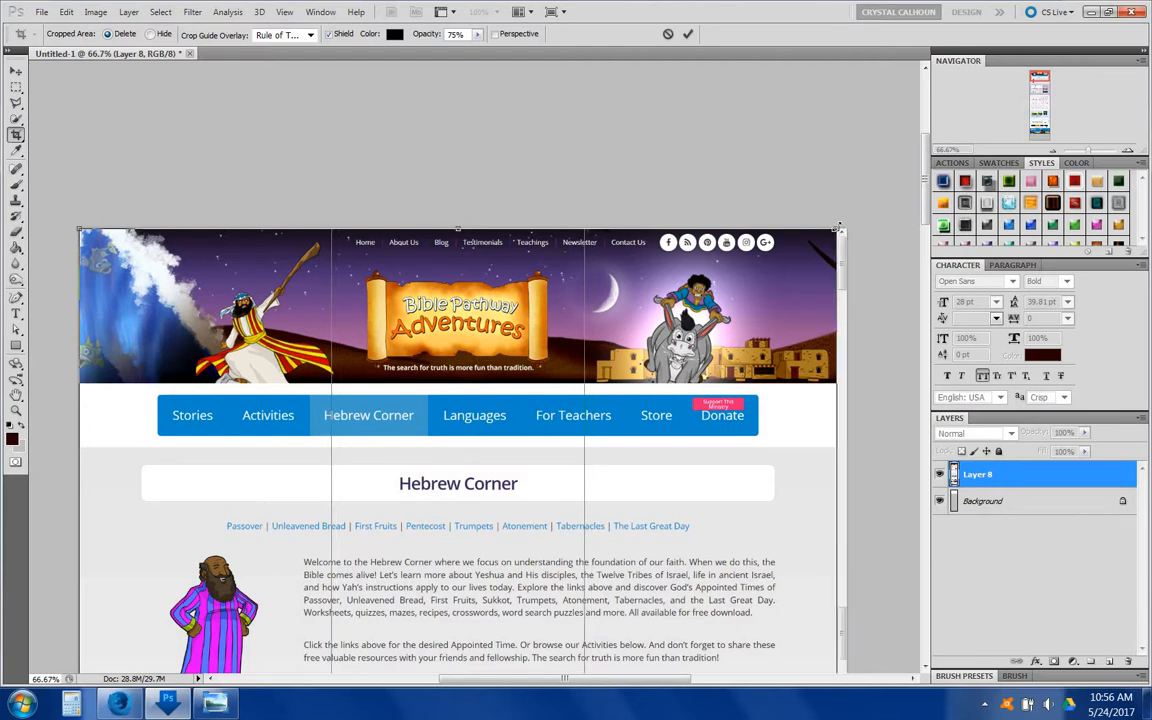
- Raise the crop frame's bottom edge to the end of the ocean footer, leaving out the captured Windows taskbar
{"action": "left_click", "coordinate": [1041, 83]}
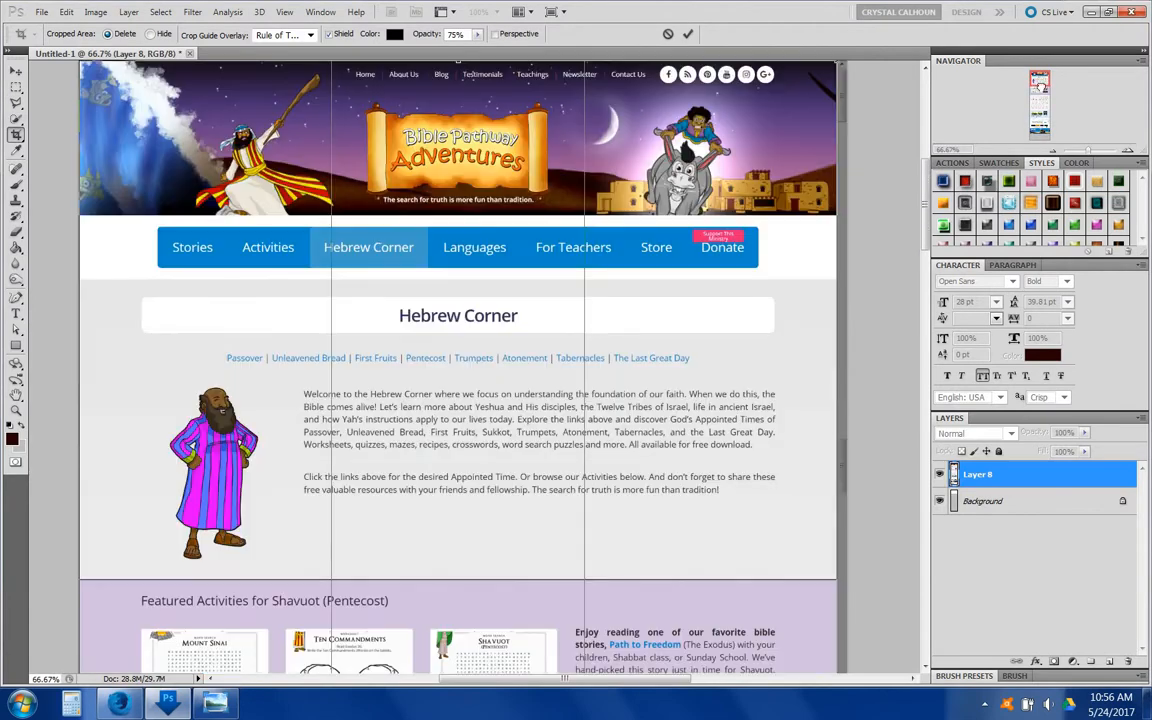
{"action": "left_click_drag", "start_coordinate": [1041, 83], "coordinate": [1041, 133]}
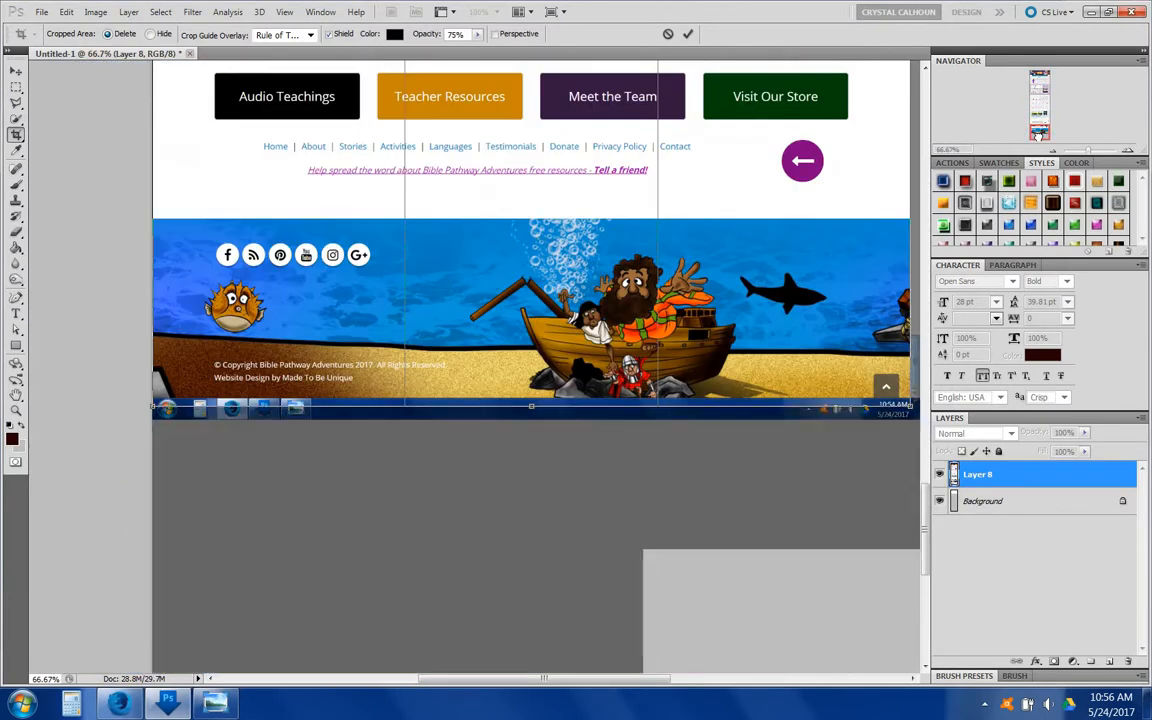
{"action": "mouse_move", "coordinate": [524, 407]}
{"action": "left_mouse_down"}
{"action": "mouse_move", "coordinate": [526, 362]}
{"action": "mouse_move", "coordinate": [527, 397]}
{"action": "left_mouse_up"}
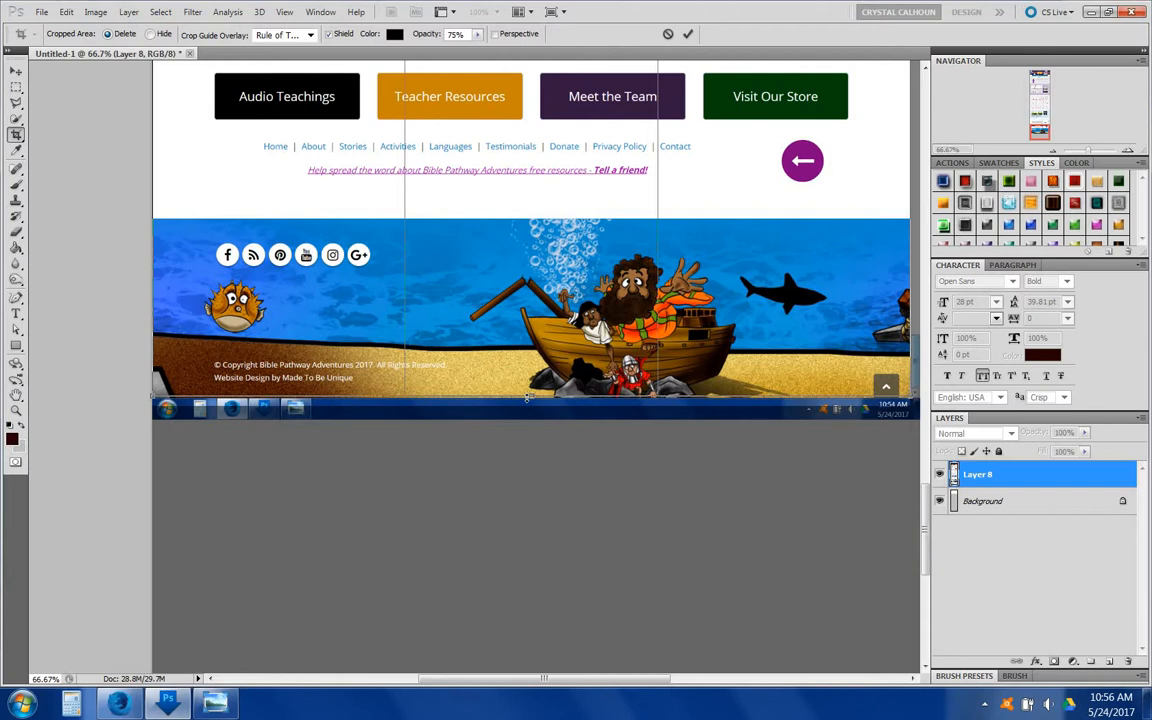
- Fine-tune the crop frame's bottom edge just above the captured taskbar at 200% zoom and apply the crop
{"action": "left_click_drag", "start_coordinate": [469, 679], "coordinate": [515, 679]}
{"action": "scroll", "coordinate": [652, 398], "scroll_direction": "up", "scroll_amount": 2}
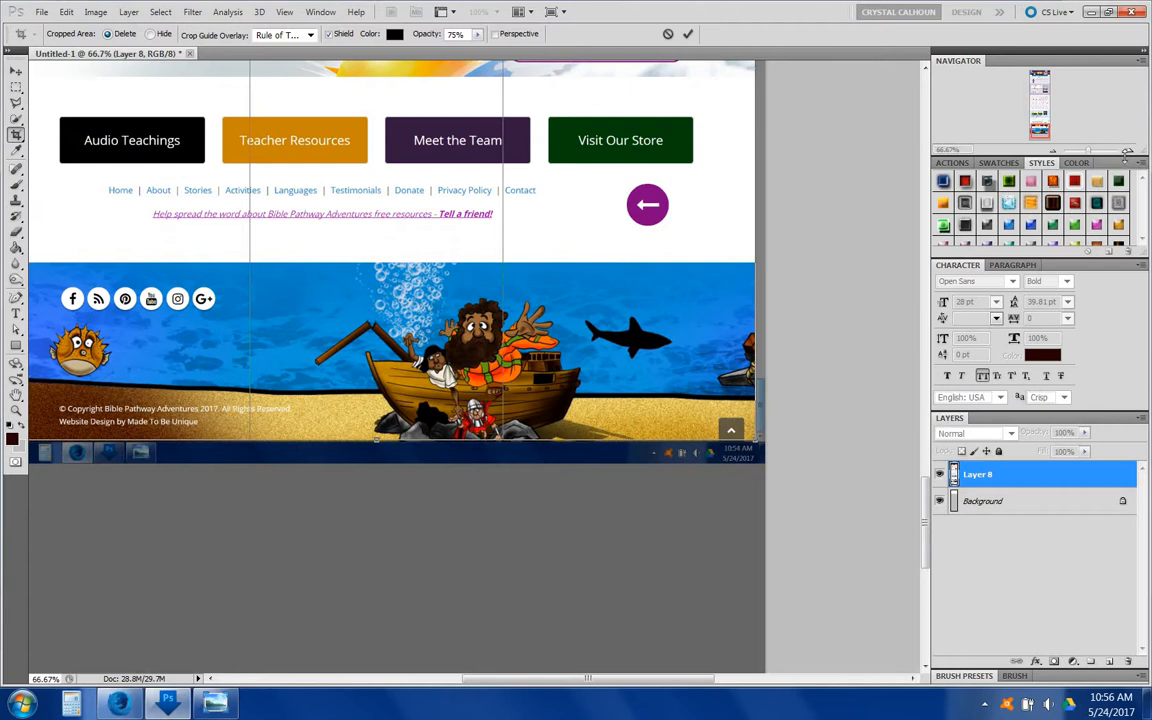
{"action": "left_click", "coordinate": [1129, 151]}
{"action": "left_click", "coordinate": [1129, 151]}
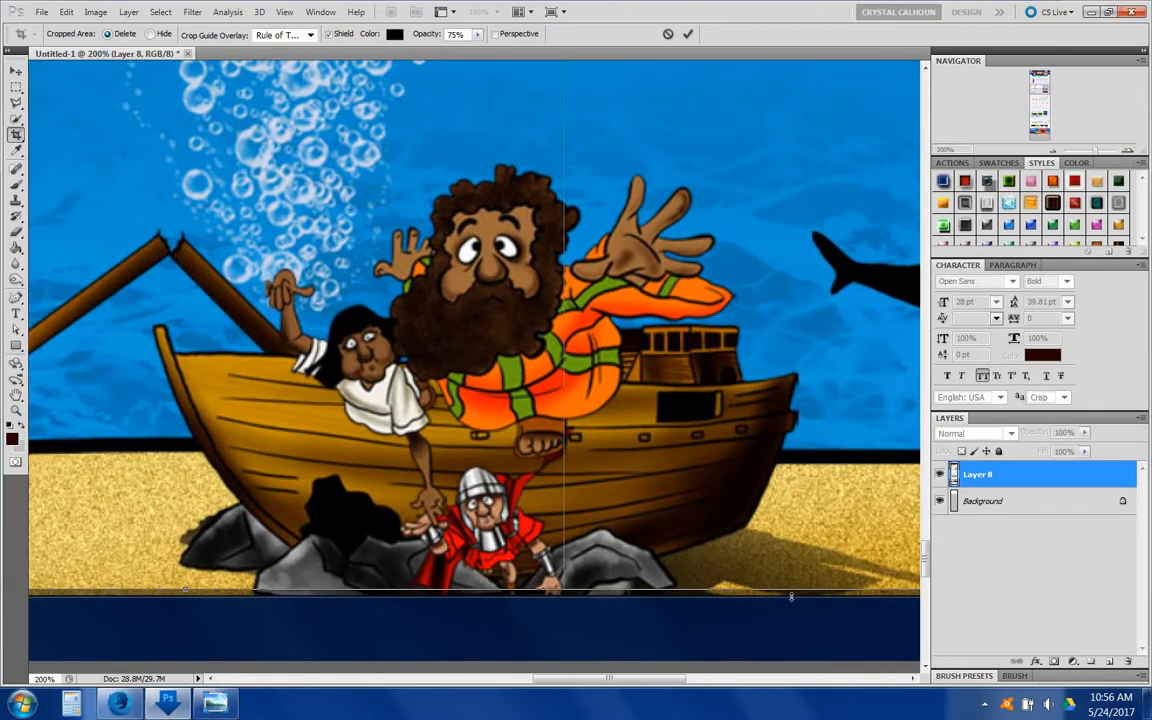
{"action": "scroll", "coordinate": [560, 614], "scroll_direction": "right", "scroll_amount": 4}
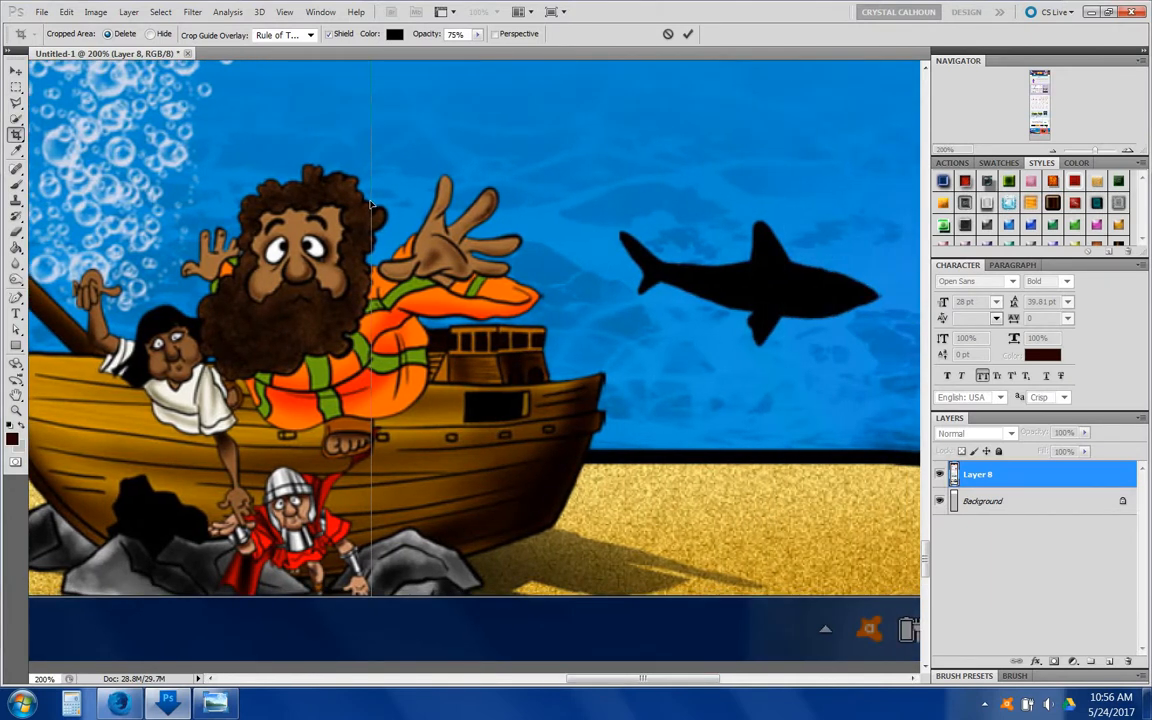
{"action": "left_click_drag", "start_coordinate": [591, 679], "coordinate": [686, 677]}
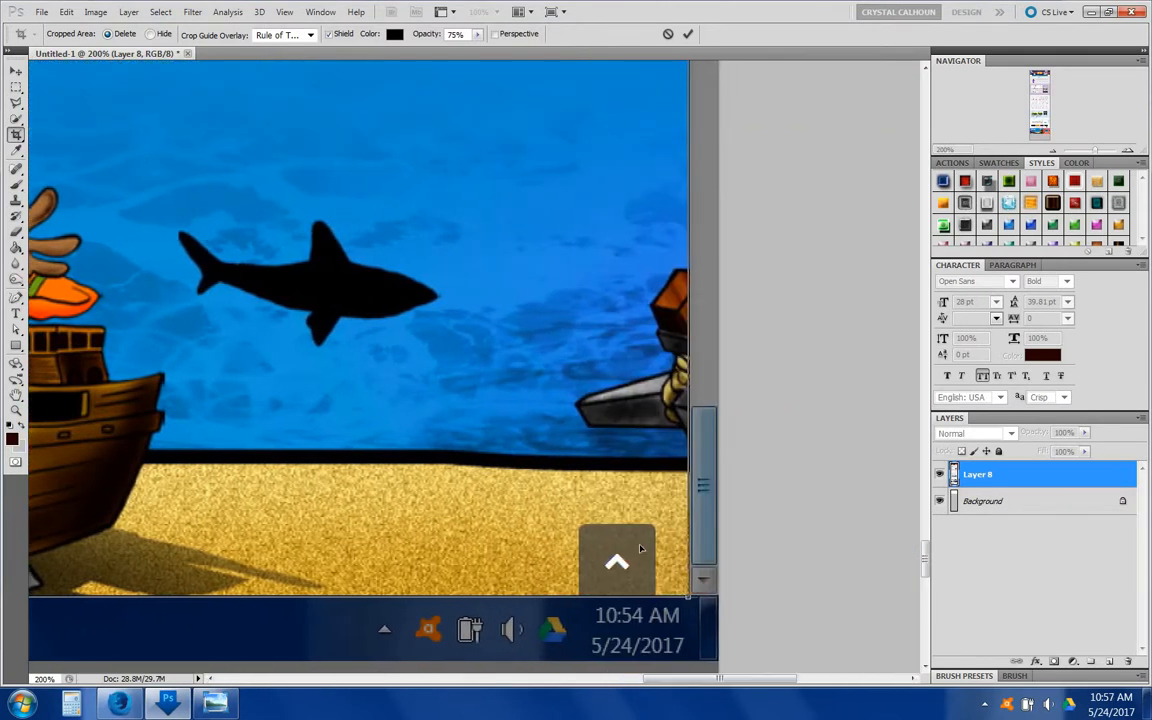
{"action": "left_click_drag", "start_coordinate": [688, 596], "coordinate": [688, 593]}
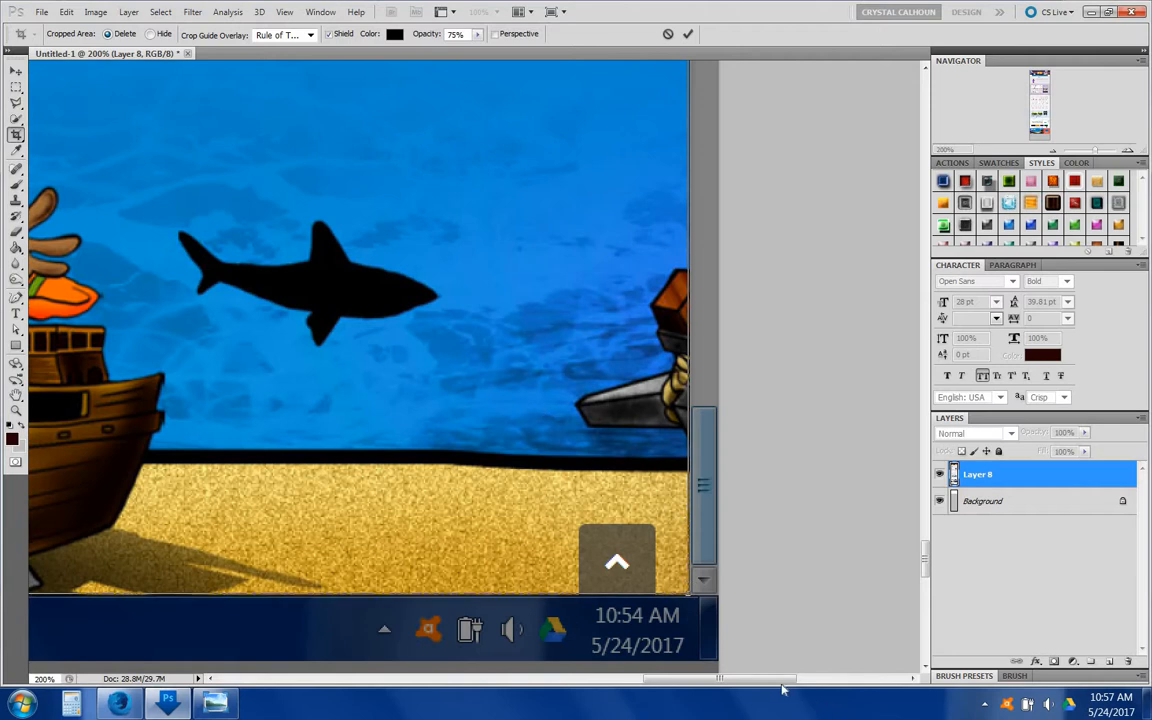
{"action": "left_click_drag", "start_coordinate": [665, 680], "coordinate": [541, 680]}
{"action": "key", "text": "Return"}
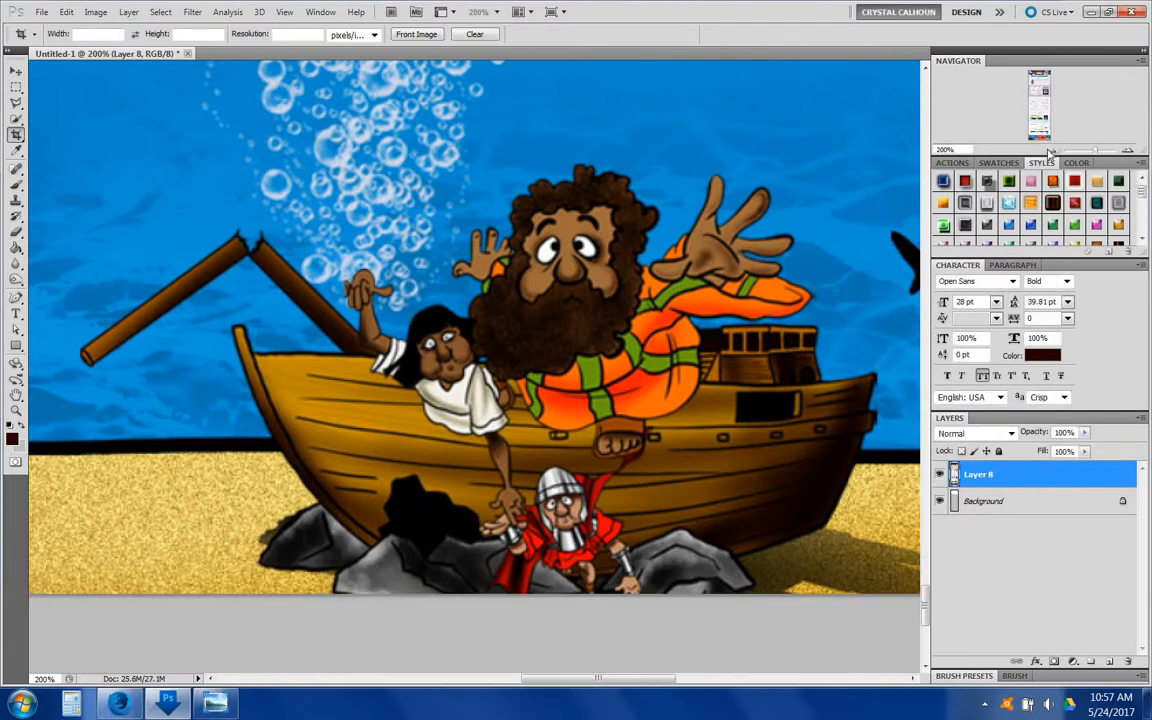
- Start saving the cropped page under a new name, choosing the Desktop as location and Hebrew-Corner-BiblePathwayAdventures as file name
{"action": "left_click", "coordinate": [1053, 151]}
{"action": "left_click", "coordinate": [1053, 151]}
{"action": "left_click", "coordinate": [1053, 151]}
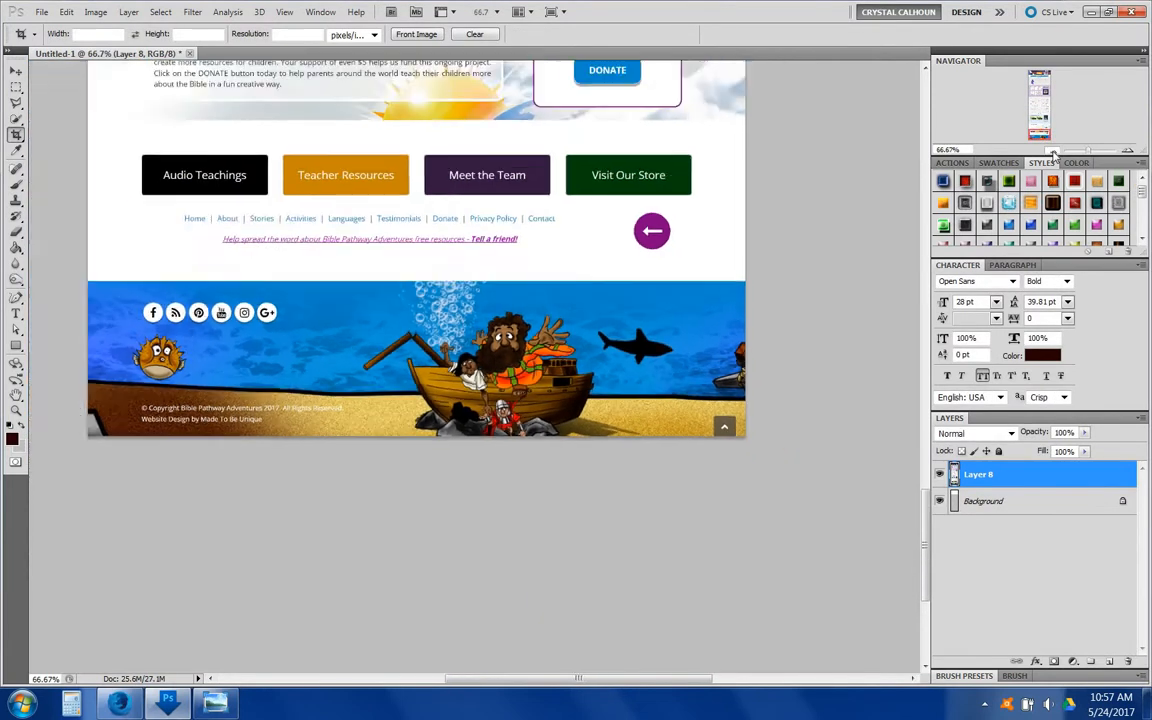
{"action": "scroll", "coordinate": [612, 437], "scroll_direction": "up", "scroll_amount": 2}
{"action": "scroll", "coordinate": [448, 386], "scroll_direction": "up", "scroll_amount": 2}
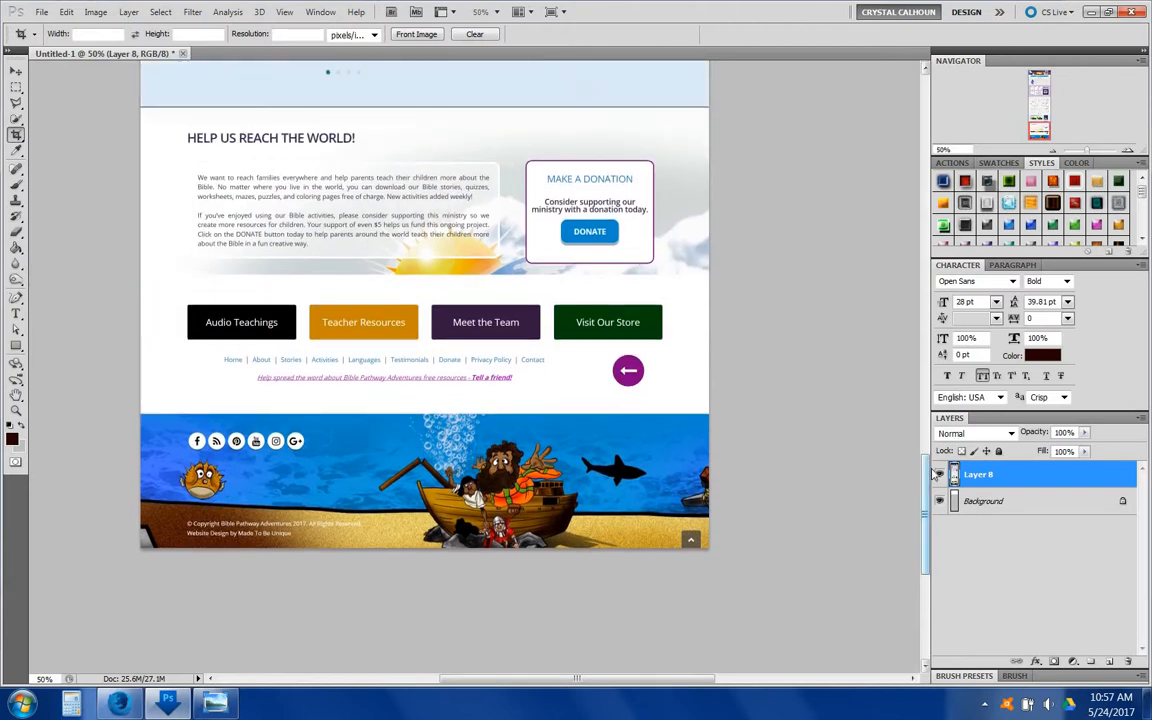
{"action": "left_click_drag", "start_coordinate": [932, 487], "coordinate": [965, 175]}
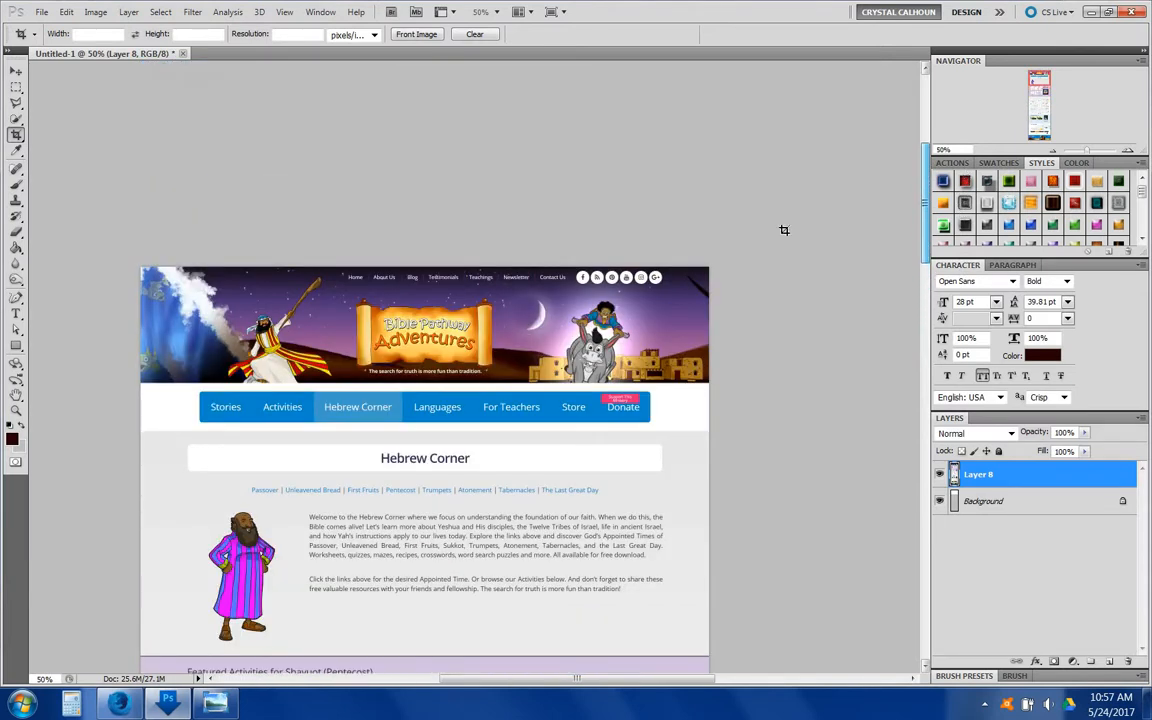
{"action": "left_click", "coordinate": [46, 14]}
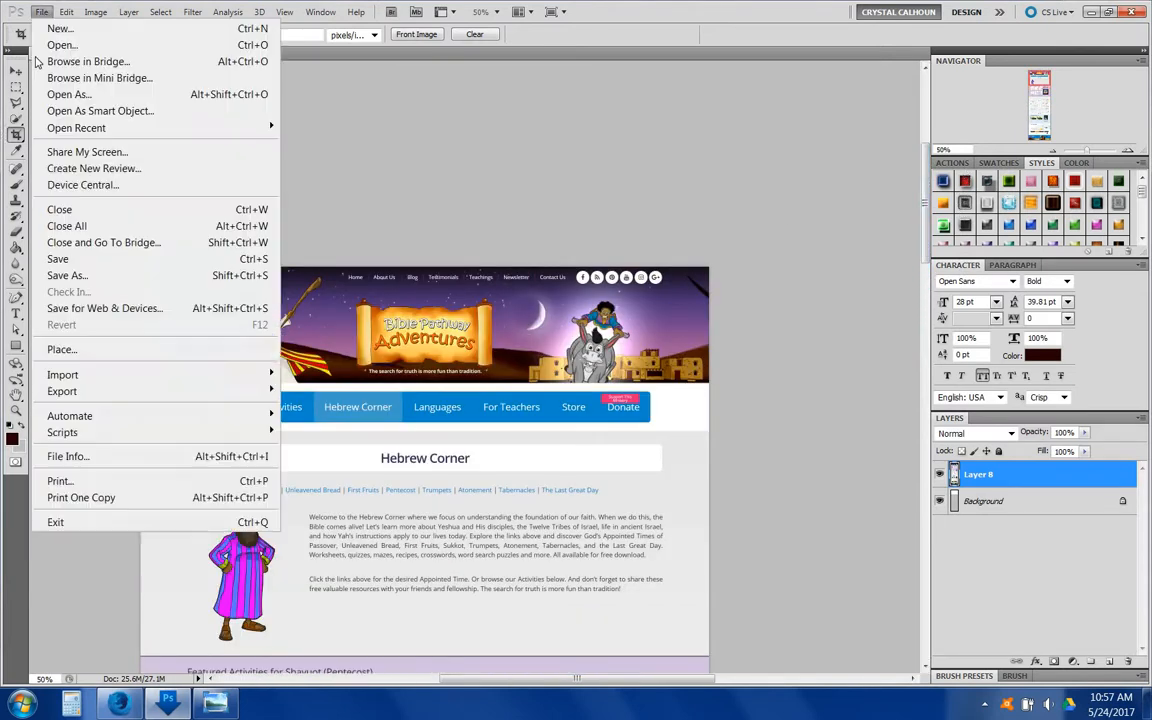
{"action": "left_click", "coordinate": [54, 277]}
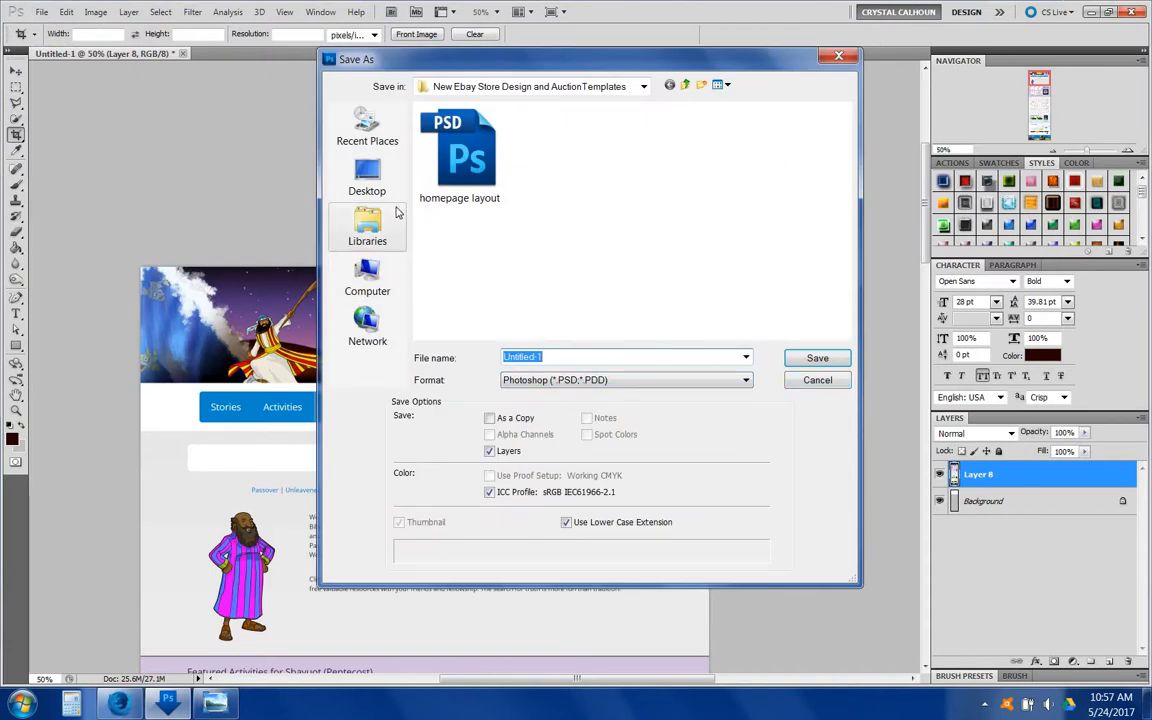
{"action": "left_click", "coordinate": [367, 180]}
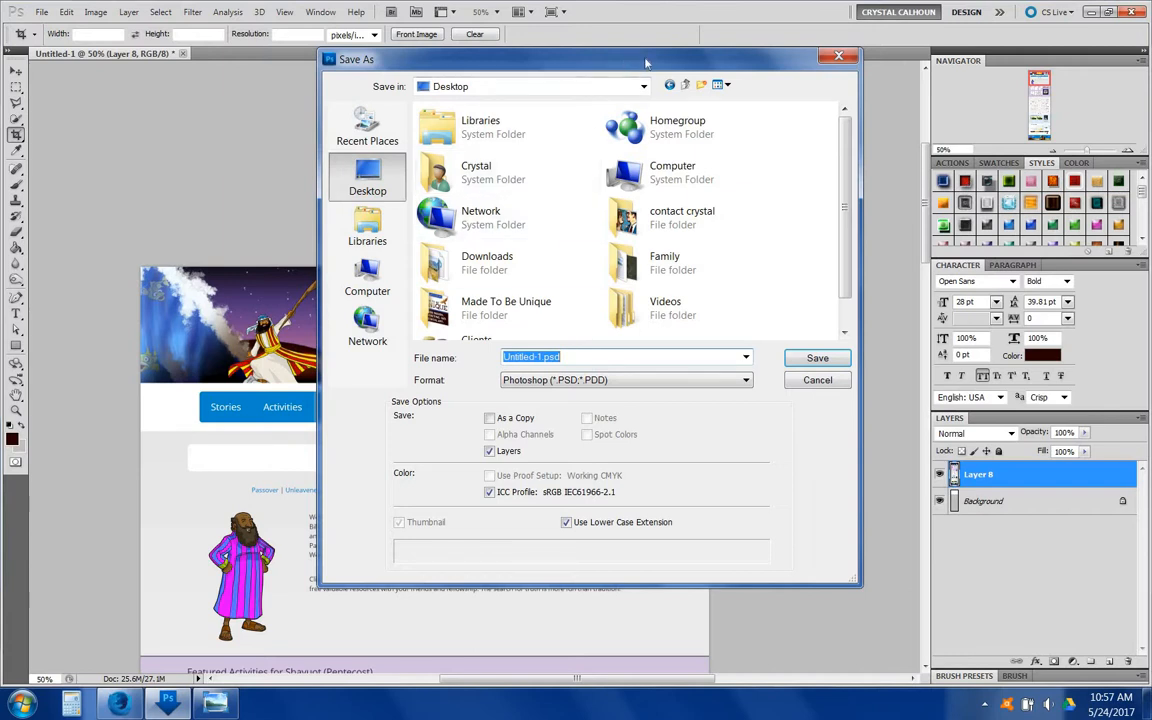
{"action": "left_click_drag", "start_coordinate": [554, 63], "coordinate": [748, 89]}
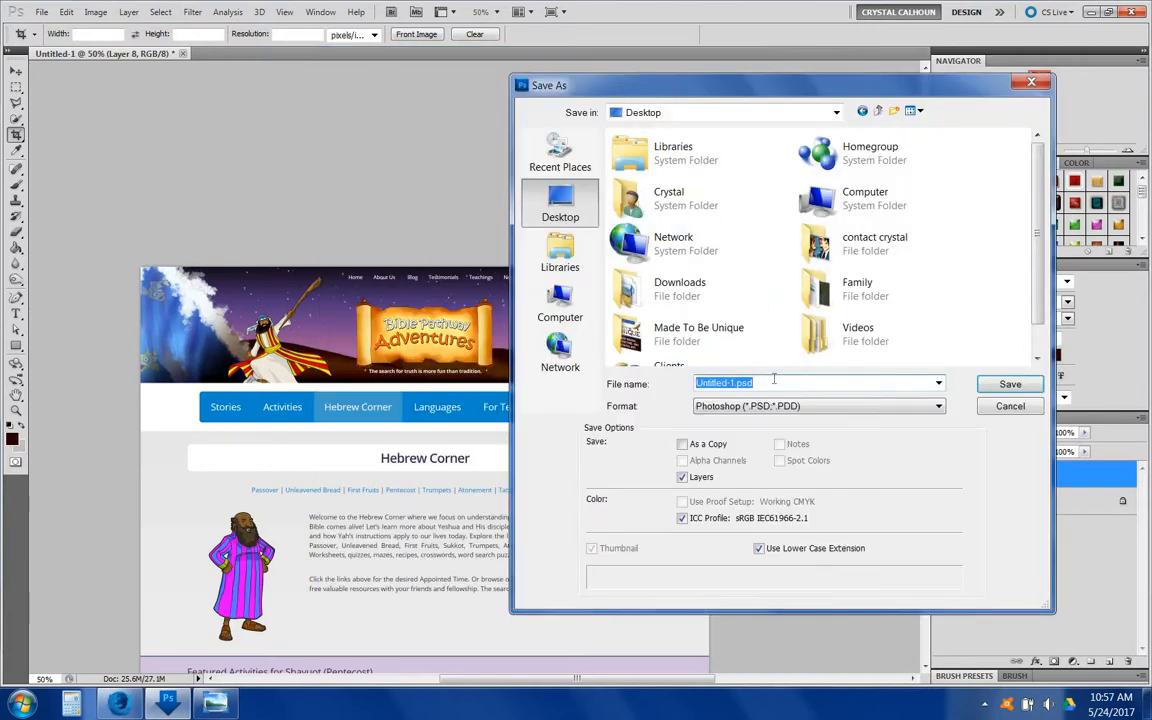
{"action": "type", "text": "Hebrew-Corner"}
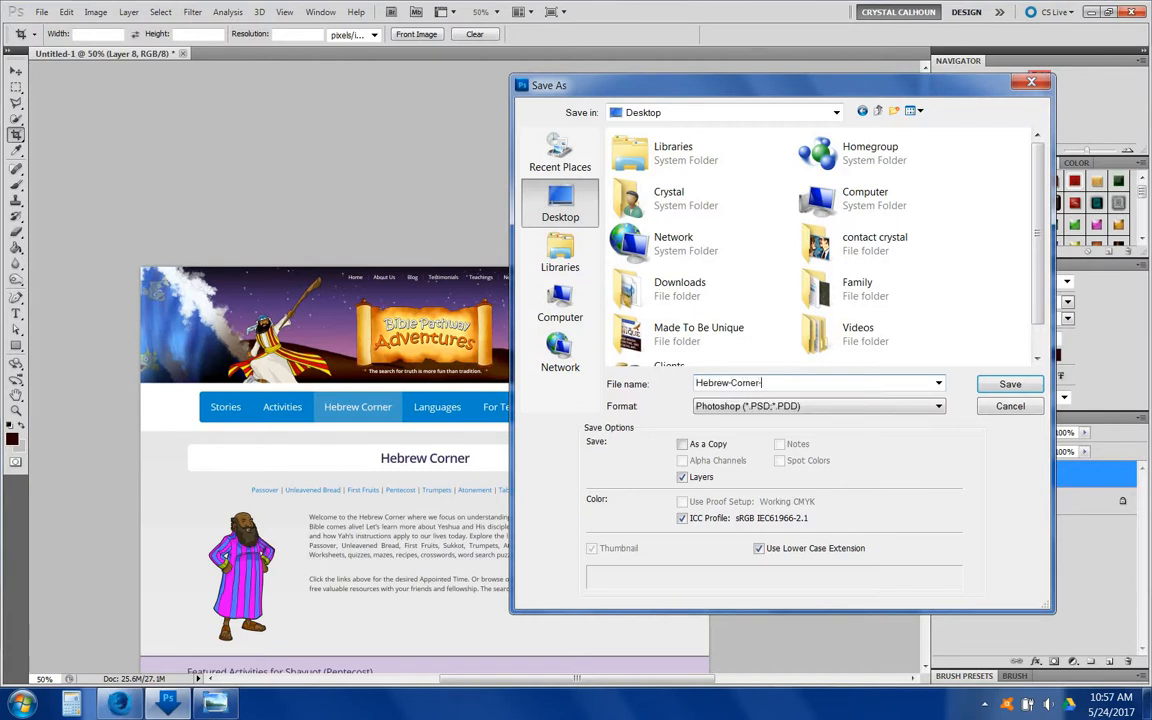
{"action": "type", "text": "PathwayAdventures"}
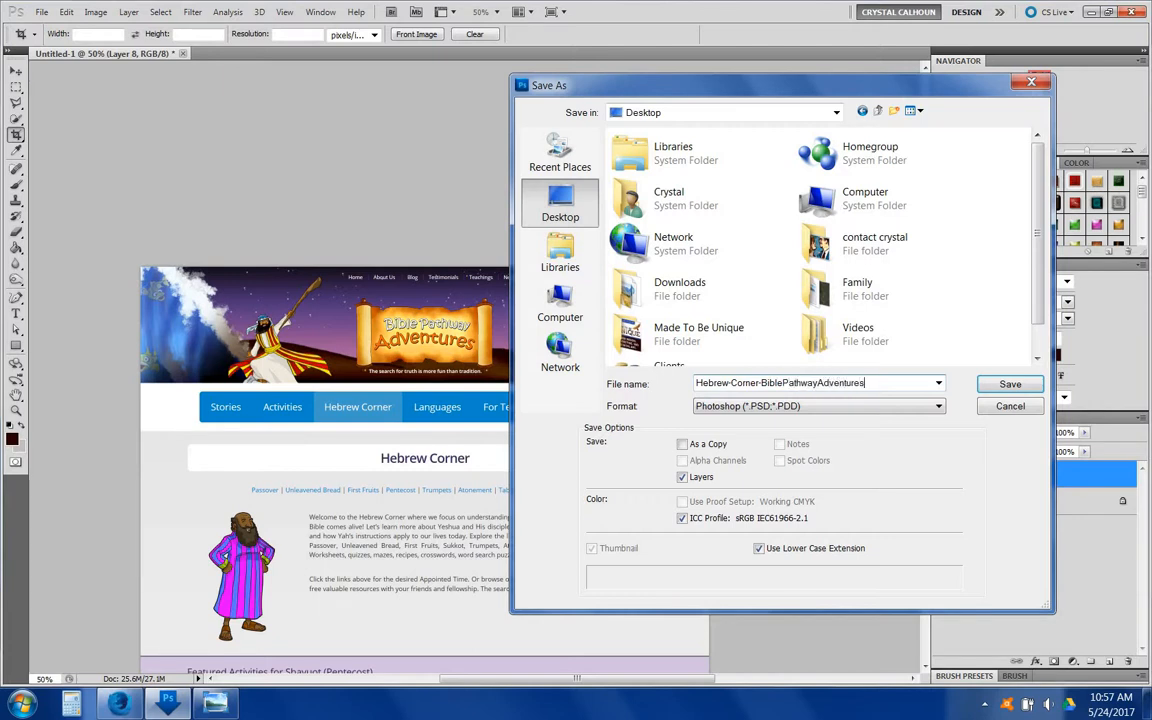
- Set the file format to JPEG, adjust the image quality and save the copy
{"action": "left_click", "coordinate": [813, 412]}
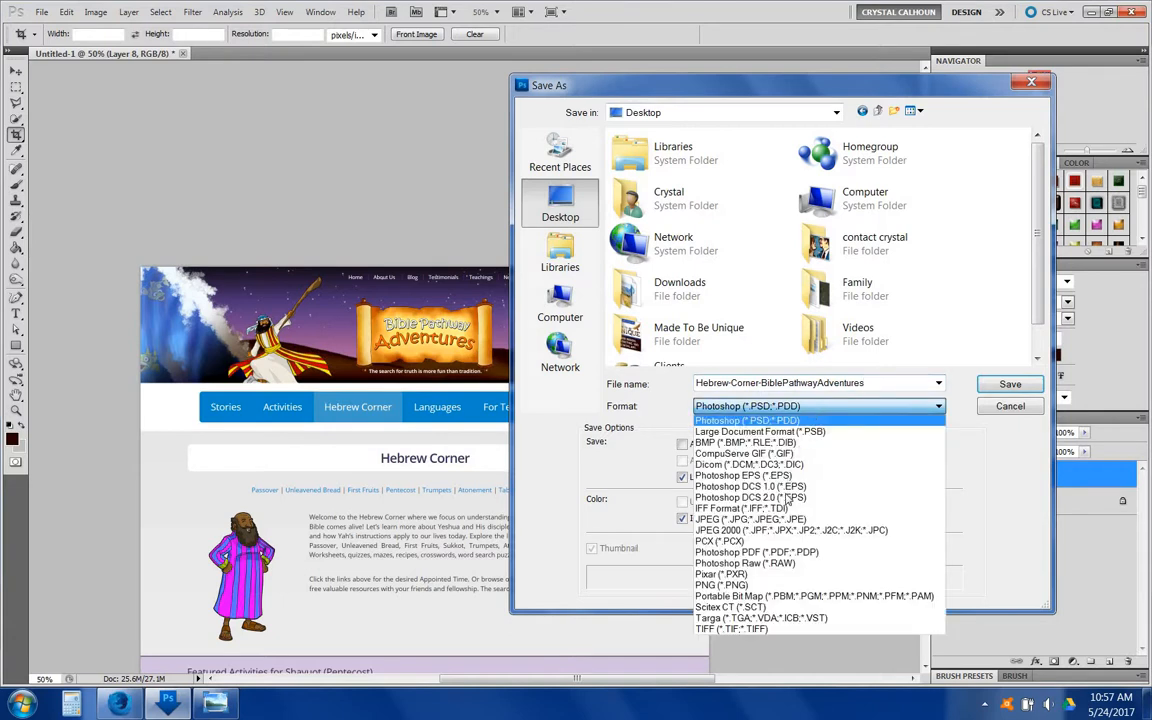
{"action": "left_click", "coordinate": [703, 468]}
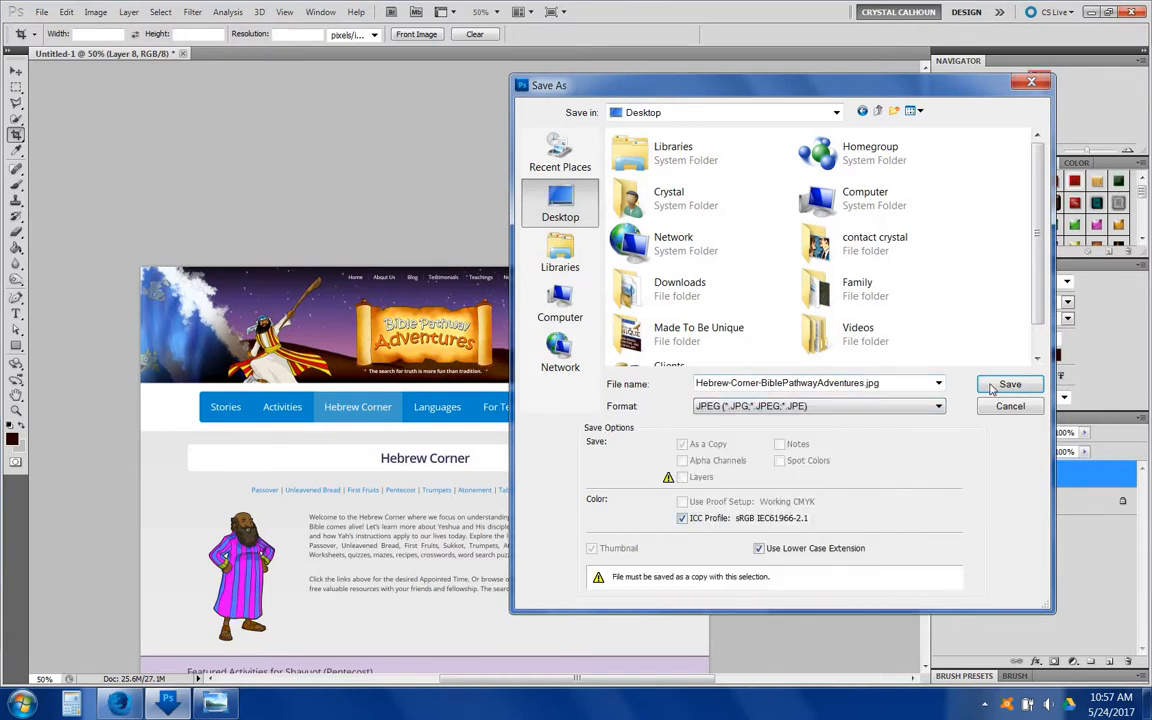
{"action": "key", "text": "Return"}
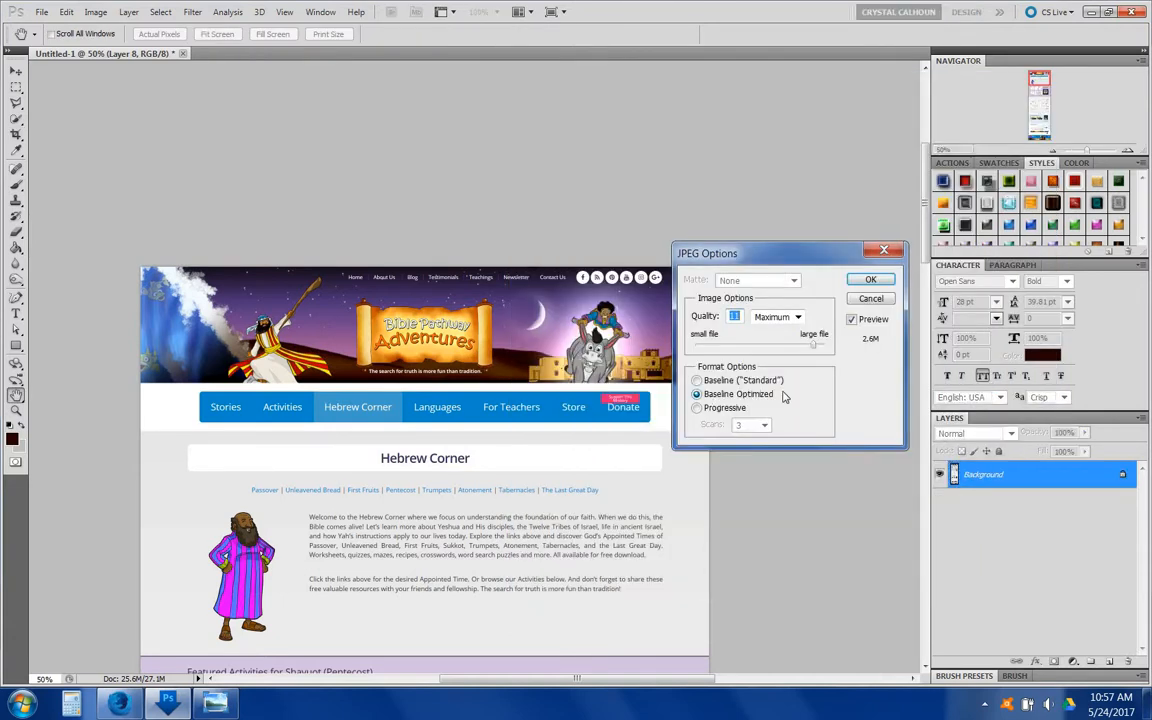
{"action": "left_click", "coordinate": [797, 347]}
{"action": "left_click", "coordinate": [871, 281]}
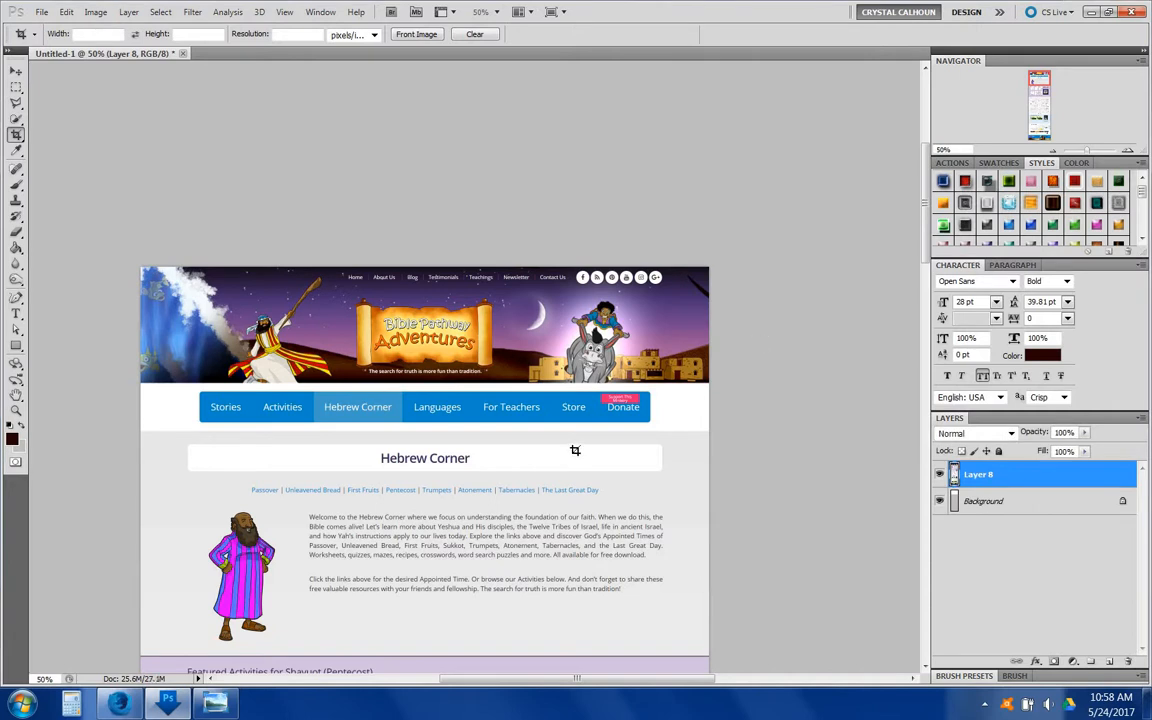
- Minimize Photoshop and the browser, and preview the saved Hebrew-Corner-BiblePathwayAdventures image from the desktop in Windows Photo Viewer
{"action": "scroll", "coordinate": [575, 448], "scroll_direction": "down", "scroll_amount": 2}
{"action": "scroll", "coordinate": [583, 442], "scroll_direction": "down", "scroll_amount": 5}
{"action": "scroll", "coordinate": [583, 440], "scroll_direction": "up", "scroll_amount": 1}
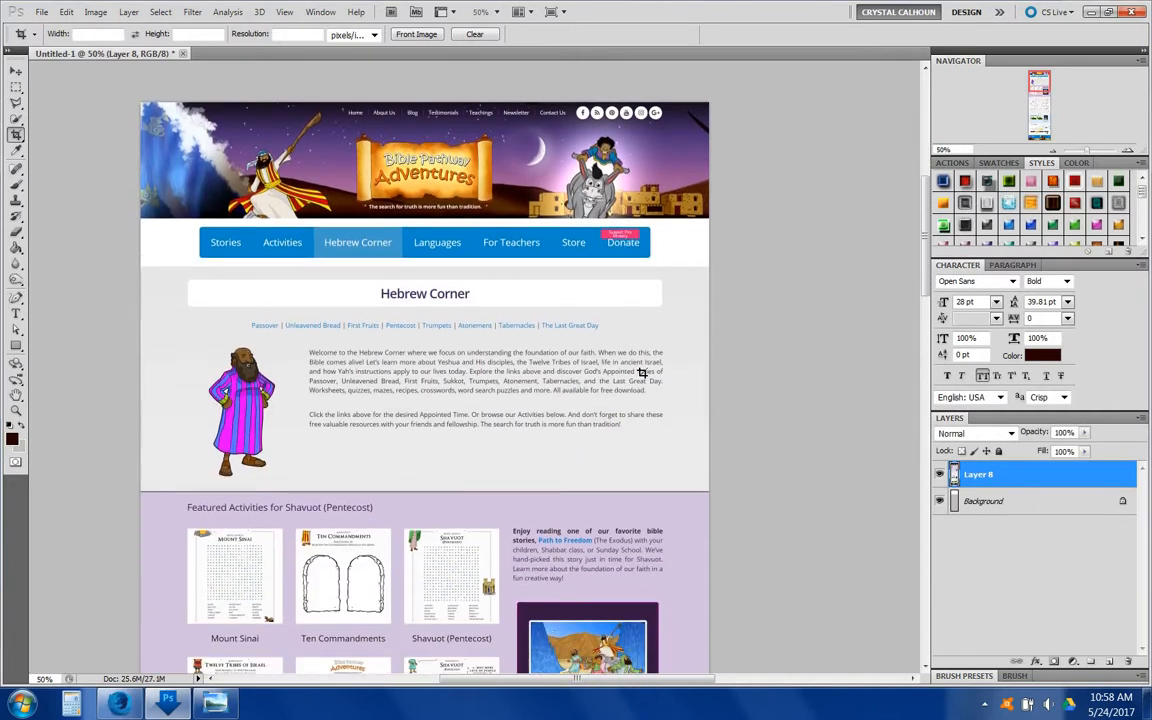
{"action": "left_click", "coordinate": [1092, 13]}
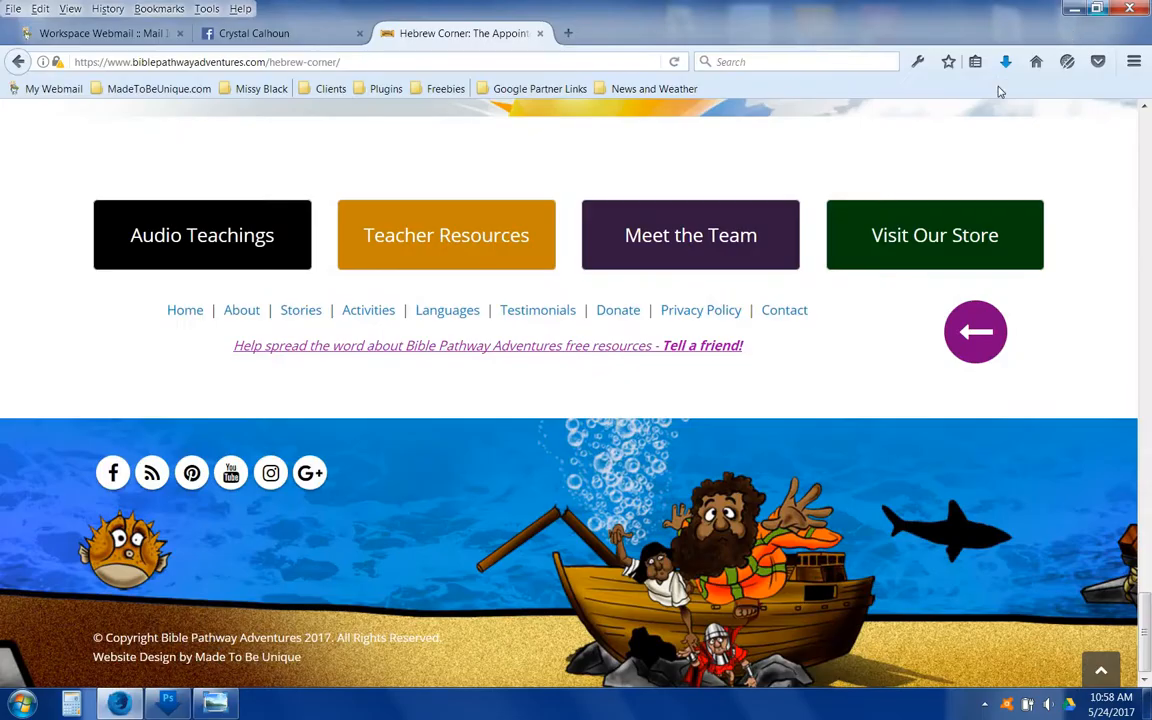
{"action": "left_click", "coordinate": [1074, 8]}
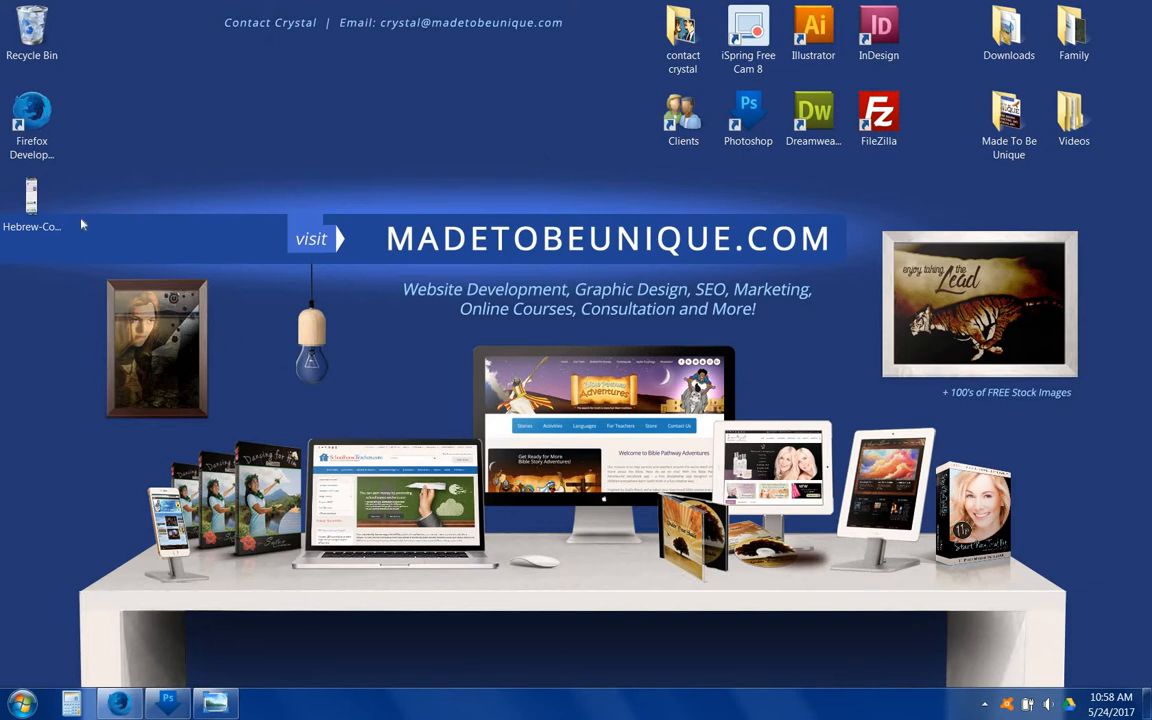
{"action": "left_click", "coordinate": [54, 206]}
{"action": "right_click", "coordinate": [54, 206]}
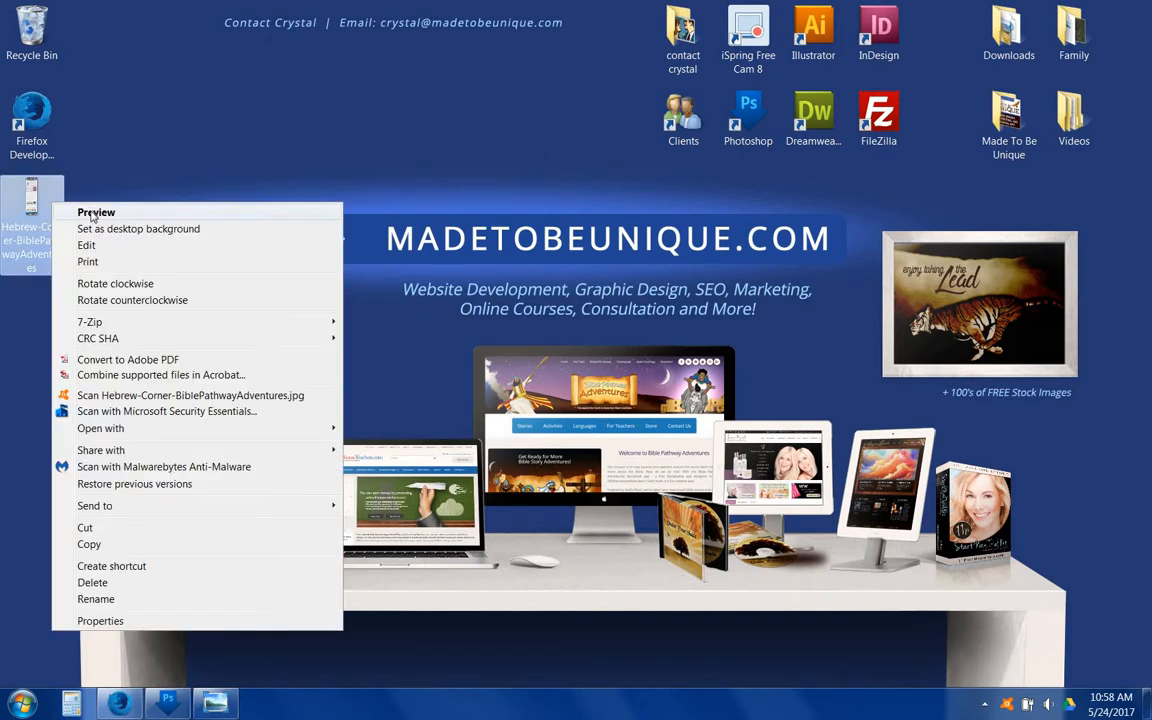
{"action": "left_click", "coordinate": [82, 210]}
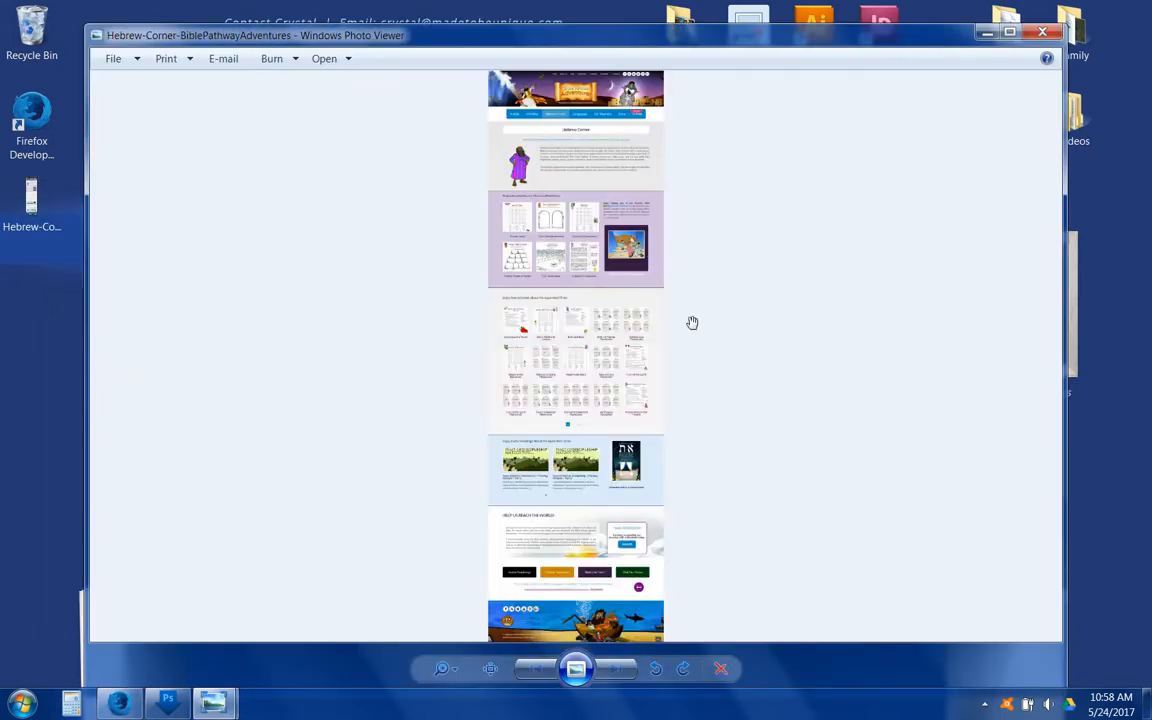
- Examine the saved page image up close and as a whole, and narrow the viewer window around it
{"action": "scroll", "coordinate": [600, 220], "scroll_direction": "up", "scroll_amount": 3}
{"action": "scroll", "coordinate": [575, 167], "scroll_direction": "up", "scroll_amount": 3}
{"action": "left_click_drag", "start_coordinate": [575, 167], "coordinate": [550, 686]}
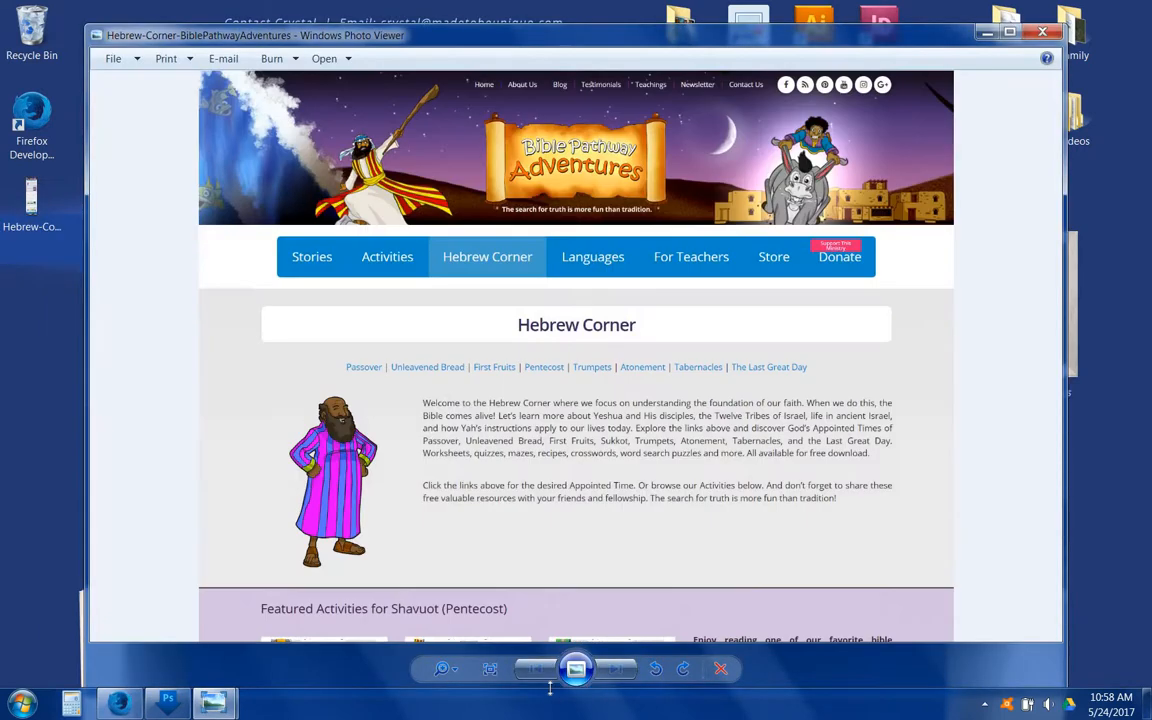
{"action": "scroll", "coordinate": [511, 388], "scroll_direction": "down", "scroll_amount": 5}
{"action": "scroll", "coordinate": [511, 390], "scroll_direction": "down", "scroll_amount": 2}
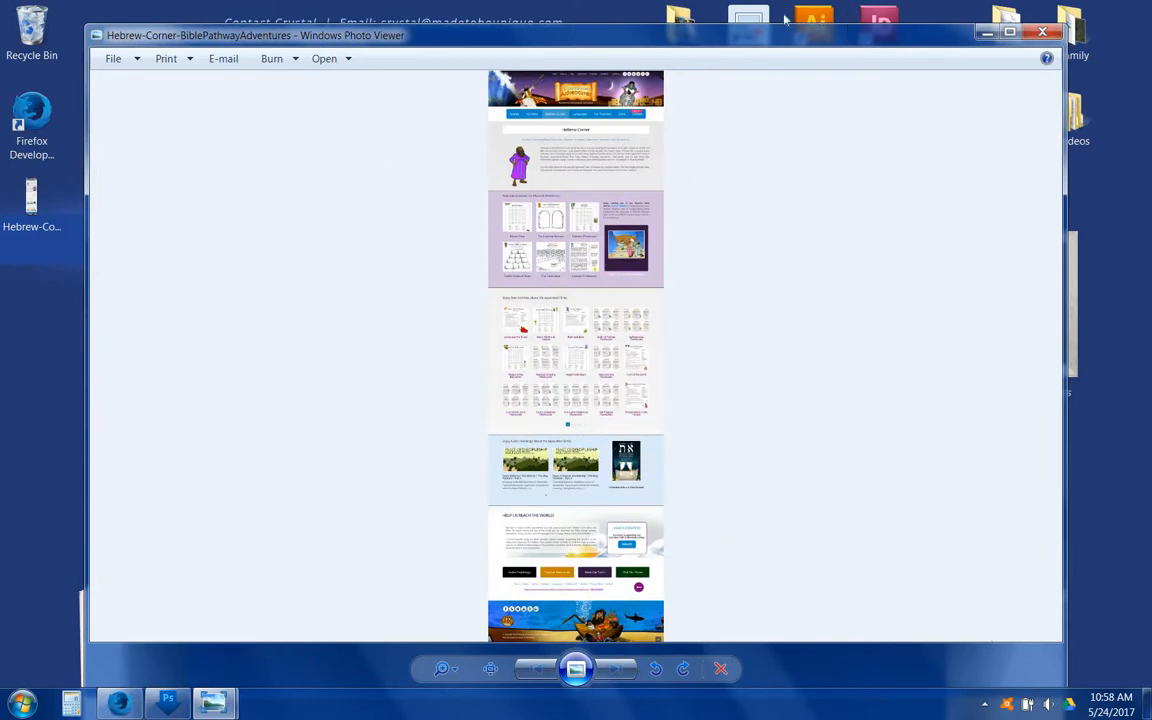
{"action": "left_click_drag", "start_coordinate": [785, 20], "coordinate": [849, 45]}
{"action": "left_click_drag", "start_coordinate": [1043, 121], "coordinate": [677, 173]}
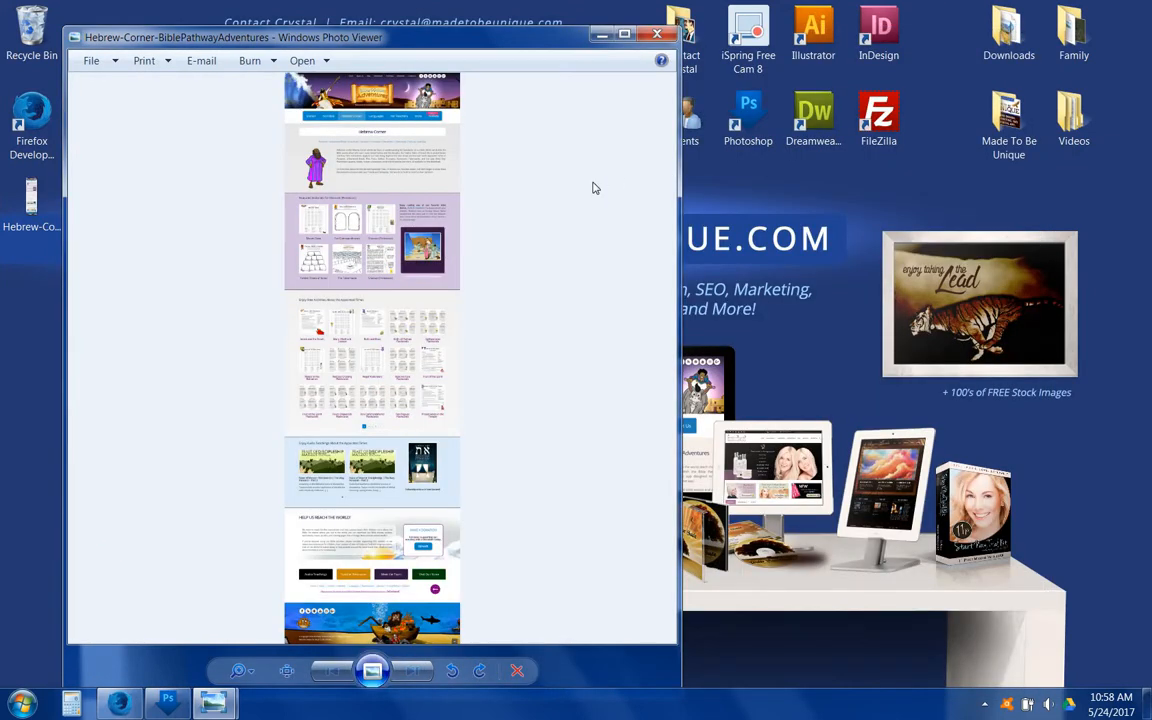